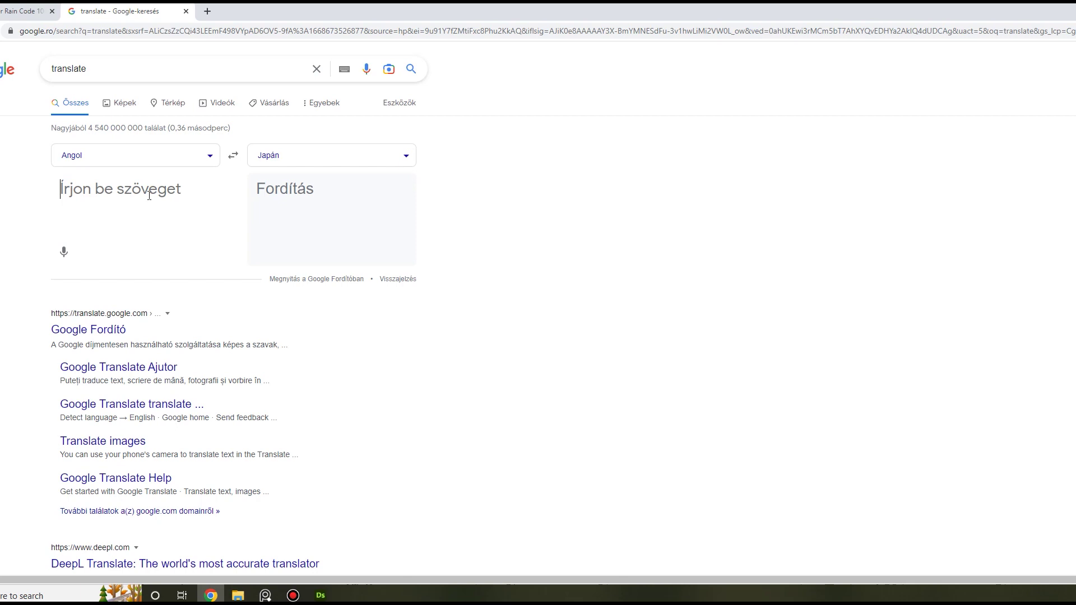
Translate "substance designer" from English to Japanese and copy a single character of the translation.
type("su")
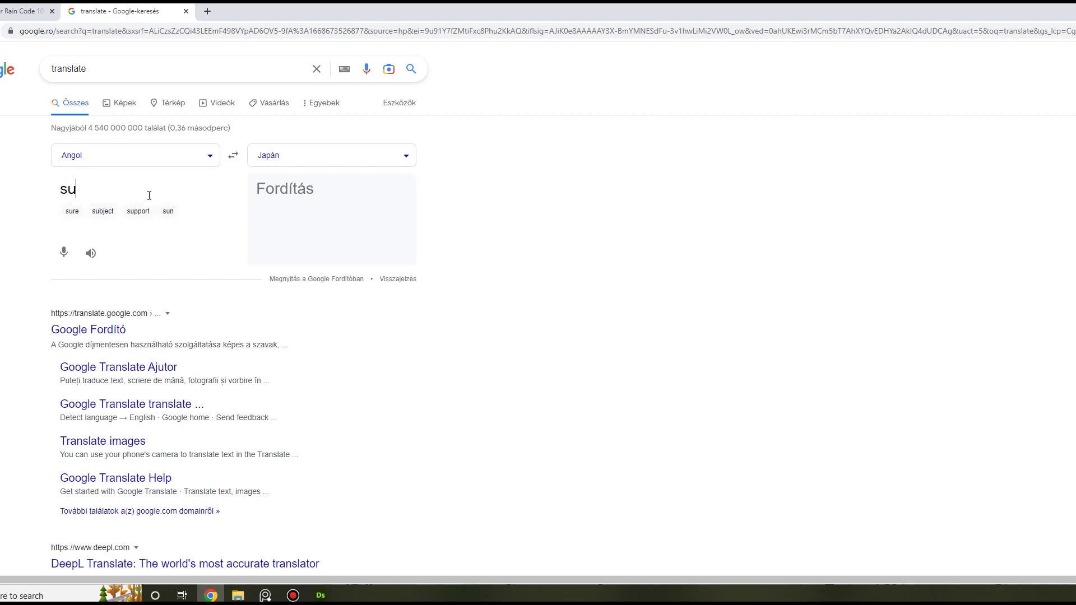
type("bstance designer")
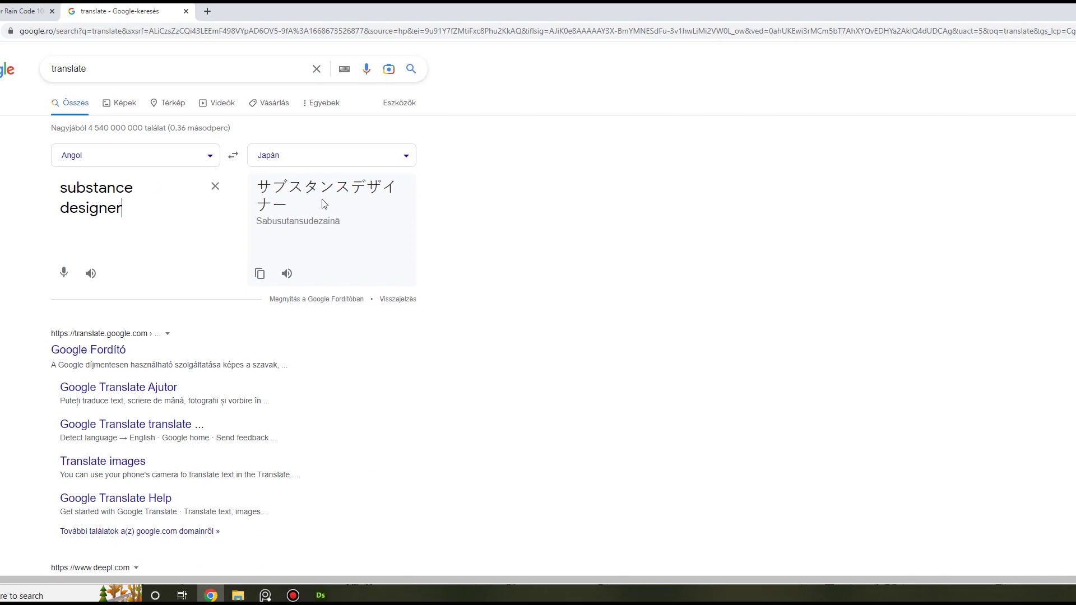
left_click_drag(335, 186, 320, 188)
right_click(325, 191)
left_click(351, 198)
Bring the images ch1 to ch6 from the Matrix Pattern folder into the Substance 3D Designer graph as linked bitmap resources.
left_click(238, 595)
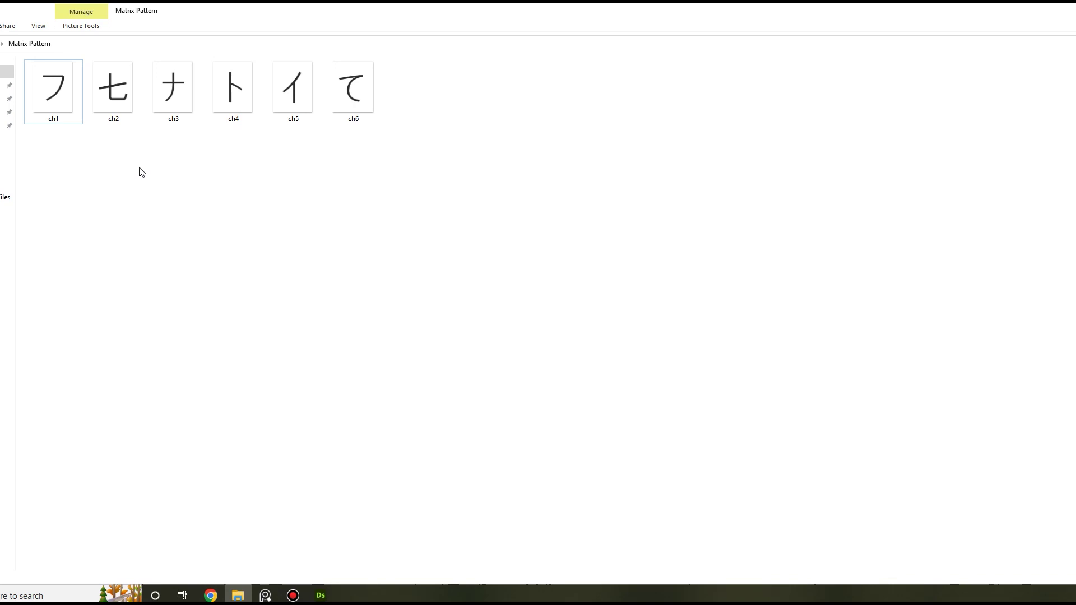
left_click_drag(473, 292, 432, 317)
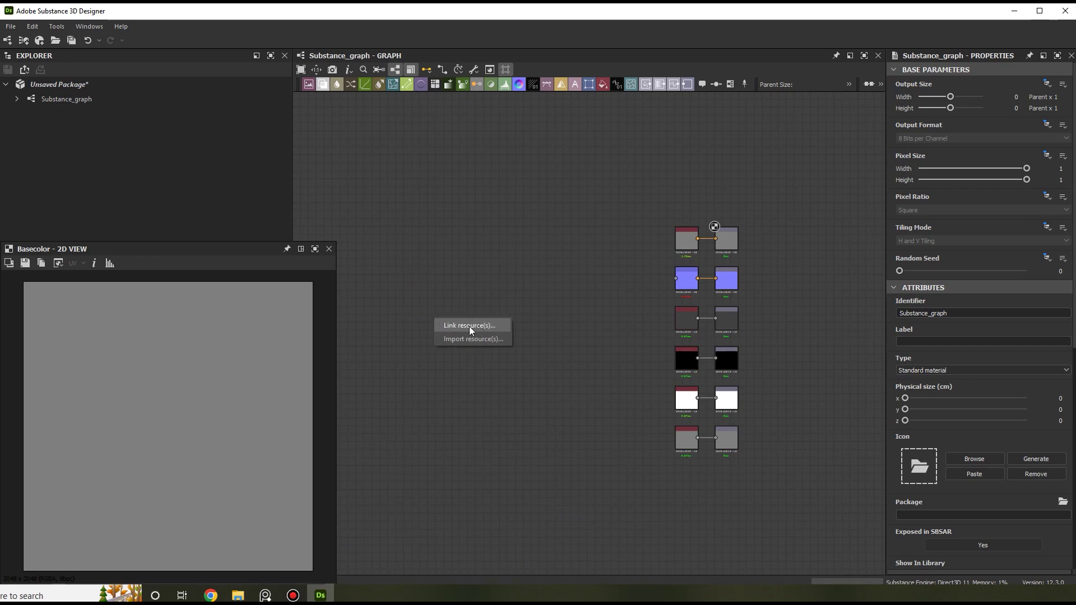
left_click(469, 327)
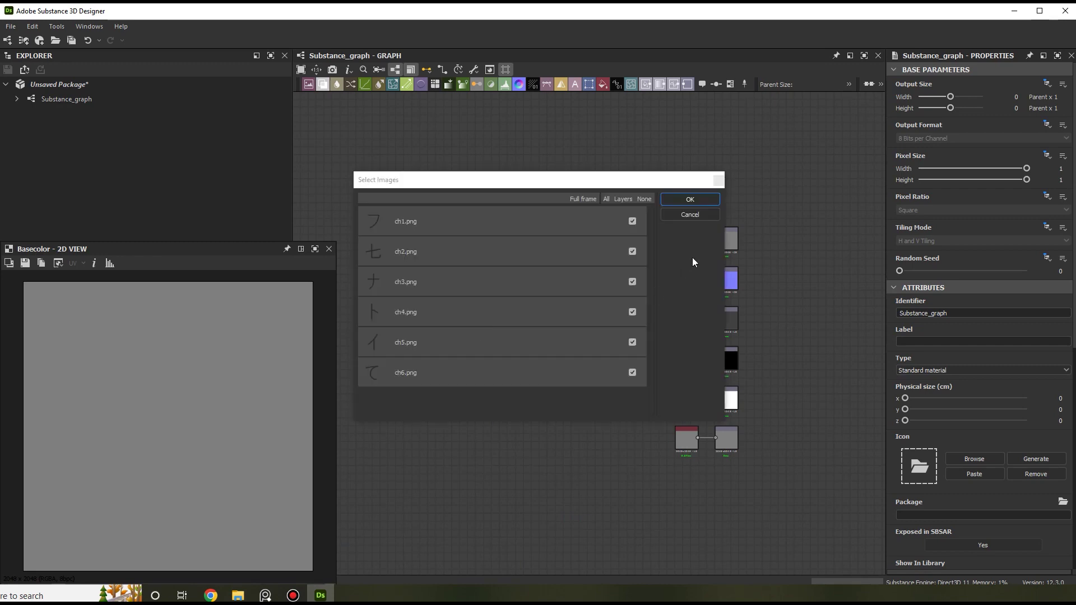
left_click(690, 200)
Move the six bitmap nodes together to an empty area of the graph below the output nodes.
scroll(550, 287, "down", 3)
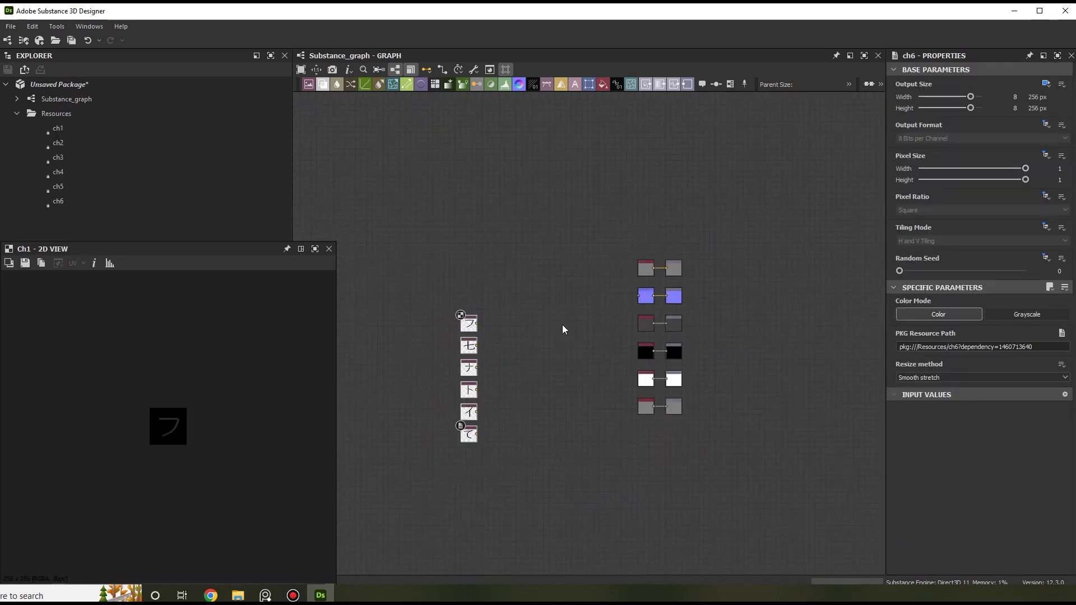
middle_click_drag(563, 244, 600, 174)
left_click_drag(579, 357, 468, 169)
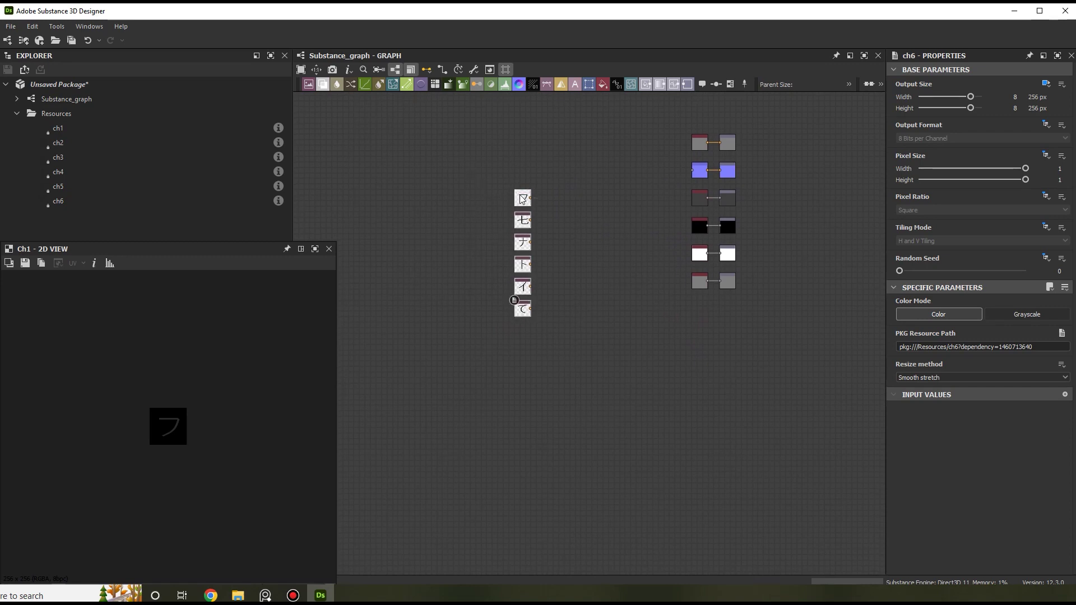
left_click_drag(519, 200, 531, 422)
middle_click_drag(567, 372, 574, 260)
scroll(575, 339, "up", 5)
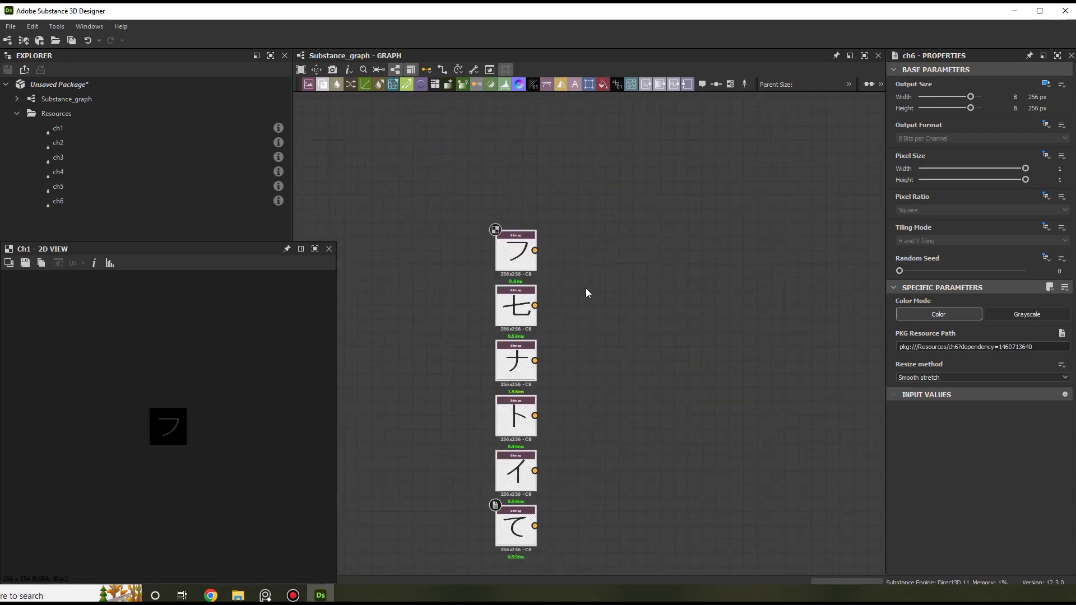
Add a Grayscale Conversion node fed by the ch1 bitmap and place it beside that bitmap.
scroll(583, 285, "up", 2)
middle_click_drag(579, 286, 596, 257)
scroll(494, 222, "up", 2)
left_click(491, 222)
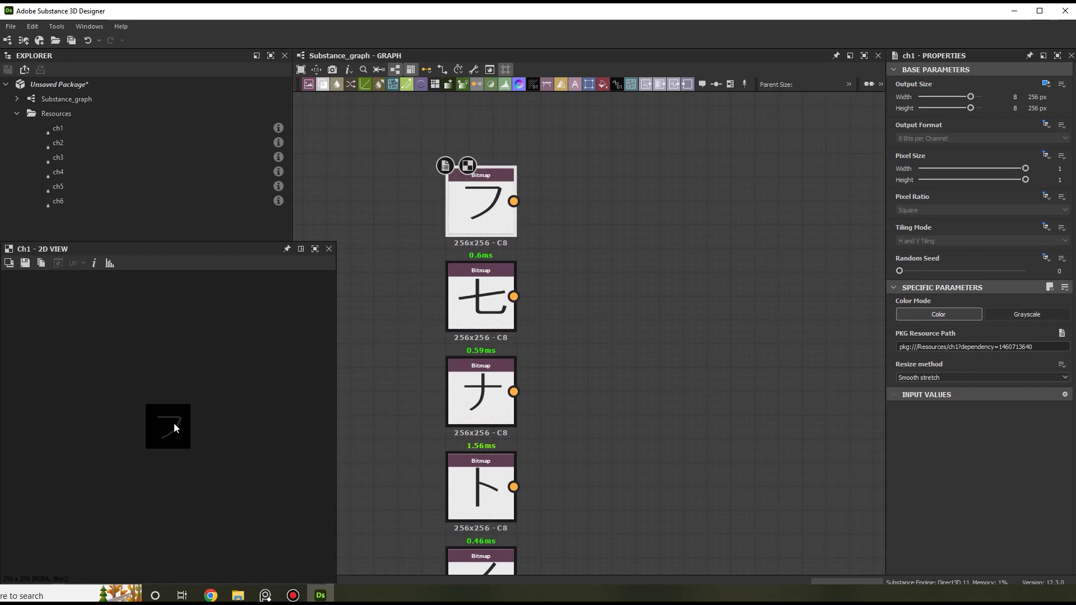
scroll(174, 428, "up", 2)
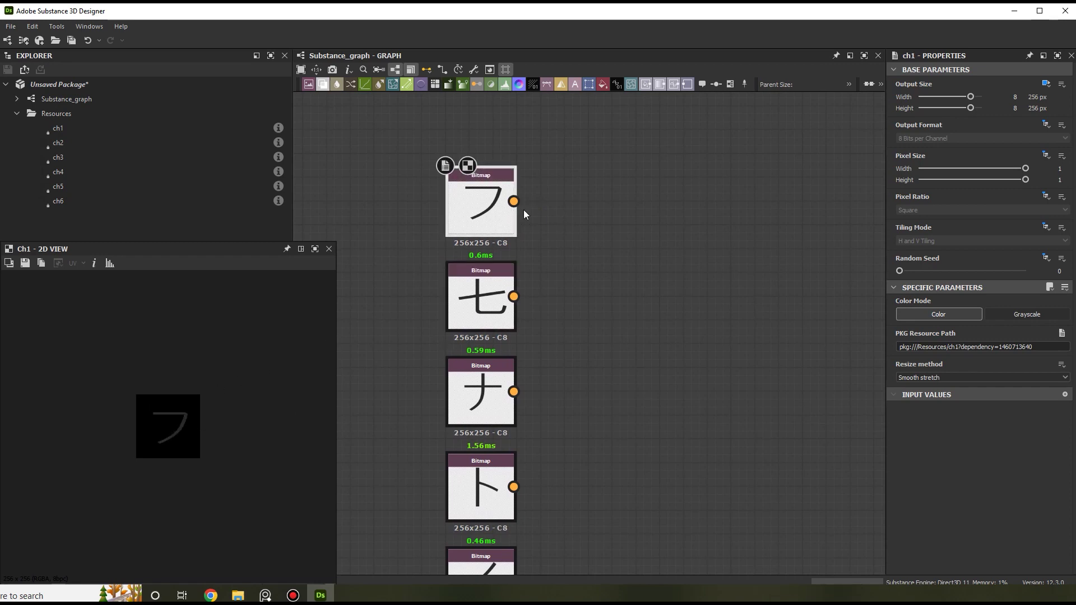
scroll(525, 214, "down", 1)
middle_click_drag(560, 224, 497, 203)
left_click_drag(492, 204, 564, 201)
type("grayscale")
left_click(610, 225)
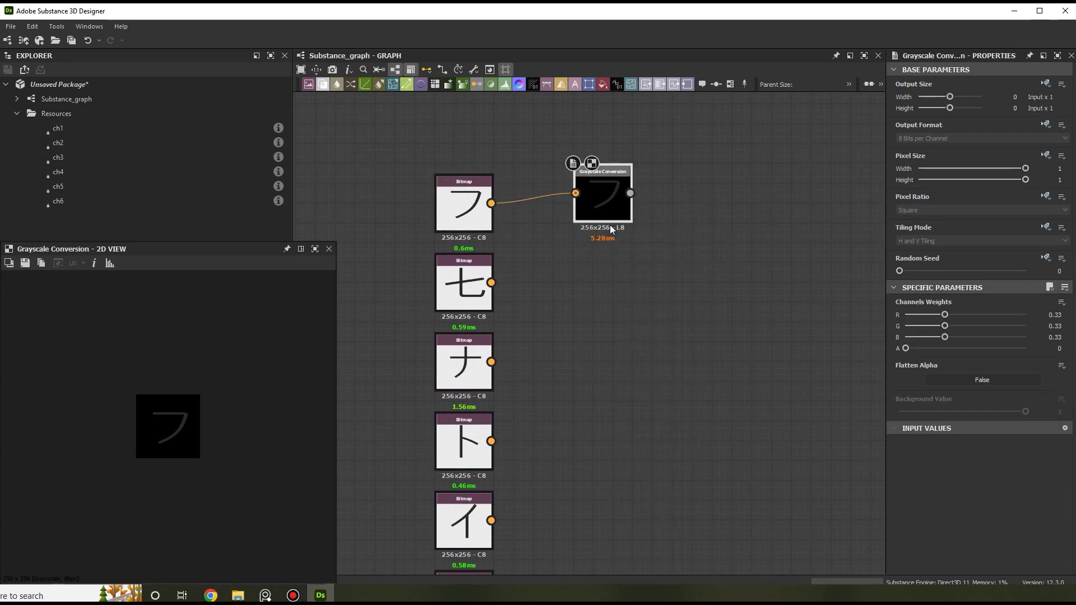
left_click_drag(605, 211, 607, 221)
Add an Auto Levels node after the ch1 Grayscale Conversion and line the nodes up in a row.
scroll(190, 422, "up", 4)
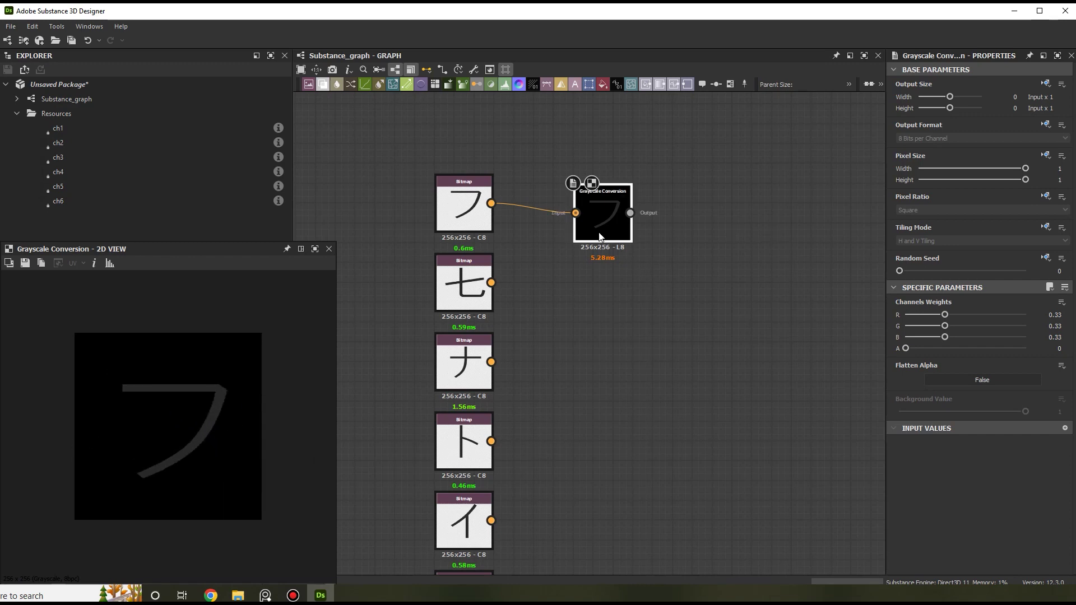
key("space")
type("au")
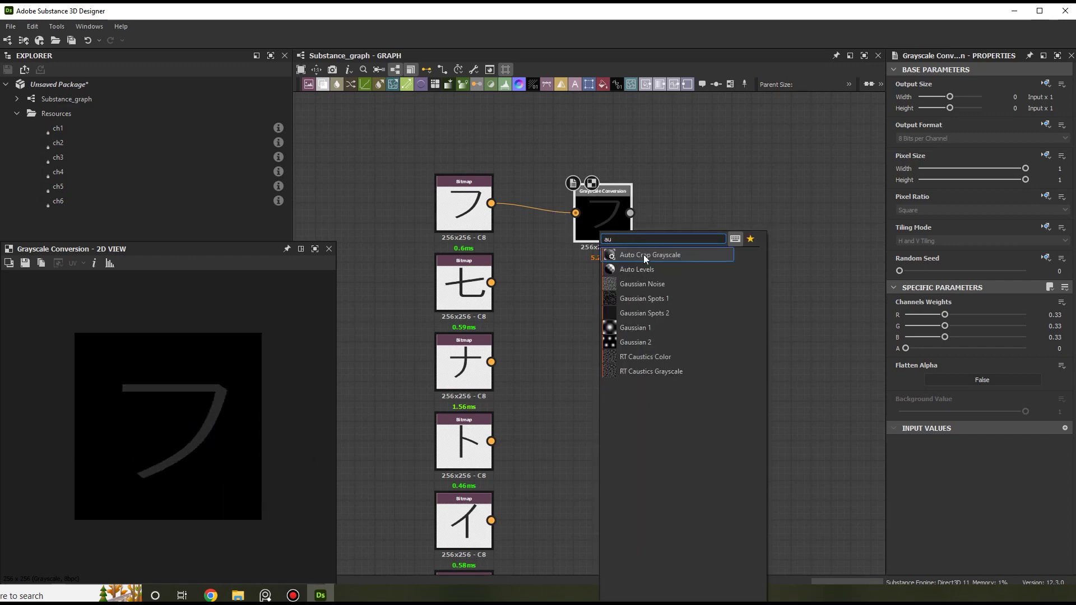
left_click(639, 270)
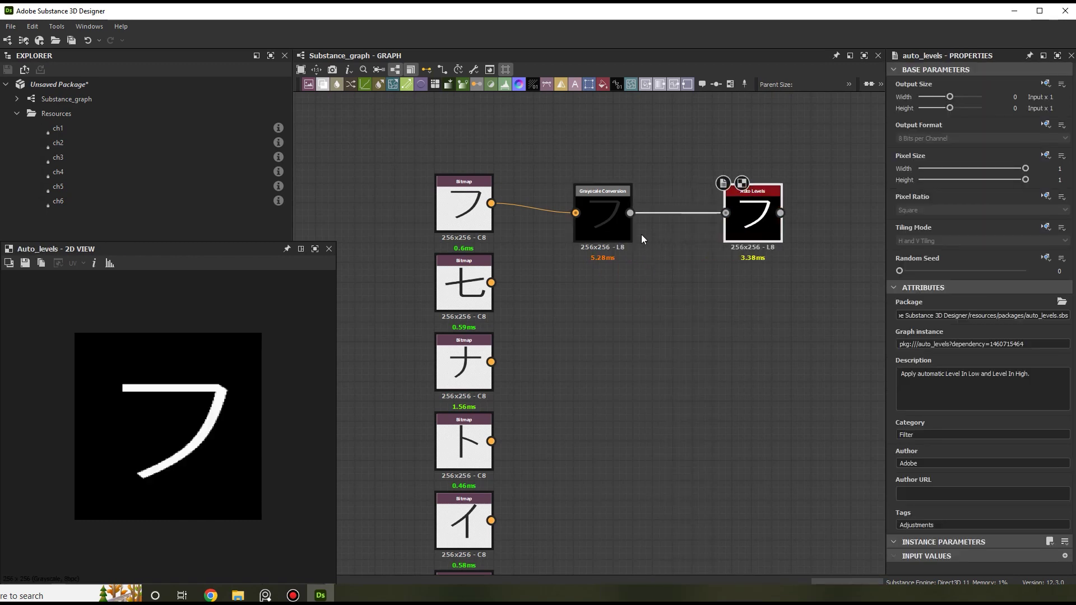
left_click_drag(614, 234, 634, 223)
left_click_drag(754, 216, 768, 204)
Spread the ch2 to ch6 bitmap nodes apart vertically, leaving room for a row of nodes beside each.
scroll(671, 284, "down", 1)
middle_click_drag(669, 286, 619, 203)
scroll(612, 235, "down", 2)
left_click_drag(693, 443, 503, 252)
left_click_drag(639, 494, 488, 326)
left_click_drag(586, 508, 493, 391)
left_click_drag(576, 534, 466, 429)
left_click_drag(498, 443, 497, 466)
middle_click_drag(561, 465, 547, 367)
left_click_drag(573, 456, 459, 403)
middle_click_drag(586, 287, 583, 360)
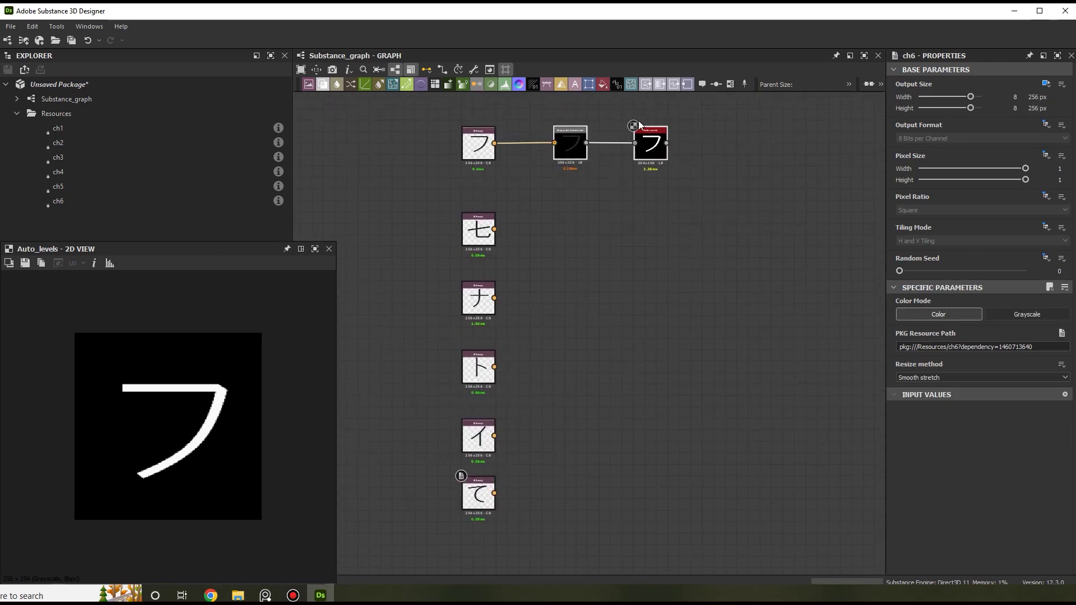
Duplicate the Grayscale Conversion and Auto Levels pair for ch2 and ch3 and connect each bitmap to its copy.
scroll(636, 123, "up", 2)
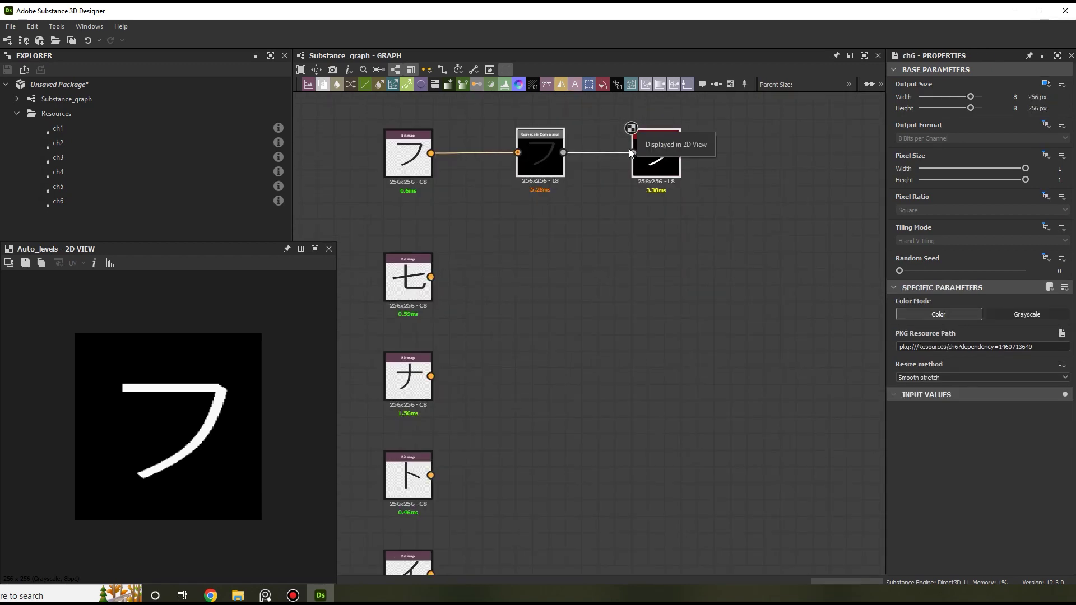
key("ctrl+d")
left_click_drag(533, 329, 539, 275)
left_click_drag(432, 278, 523, 284)
middle_click_drag(635, 363, 647, 302)
key("ctrl+d")
left_click_drag(532, 322, 554, 321)
left_click_drag(443, 316, 537, 333)
Duplicate the Grayscale Conversion and Auto Levels pair for ch4 and ch5 and connect each bitmap to its copy.
left_click_drag(544, 340, 559, 434)
key("ctrl+d")
left_click_drag(443, 414, 530, 415)
middle_click_drag(498, 429, 464, 267)
key("ctrl+d")
left_click_drag(518, 344, 505, 363)
left_click_drag(409, 351, 525, 464)
Duplicate the Grayscale Conversion and Auto Levels pair once more and connect the ch6 bitmap to it.
key("ctrl+d")
left_click_drag(386, 440, 496, 450)
left_click_drag(336, 277, 324, 277)
scroll(638, 309, "down", 1)
middle_click_drag(638, 309, 556, 427)
middle_click_drag(596, 321, 637, 259)
Preview the Auto Levels output of each character from ch2 to ch6 in the 2D view.
double_click(594, 189)
double_click(598, 262)
double_click(595, 330)
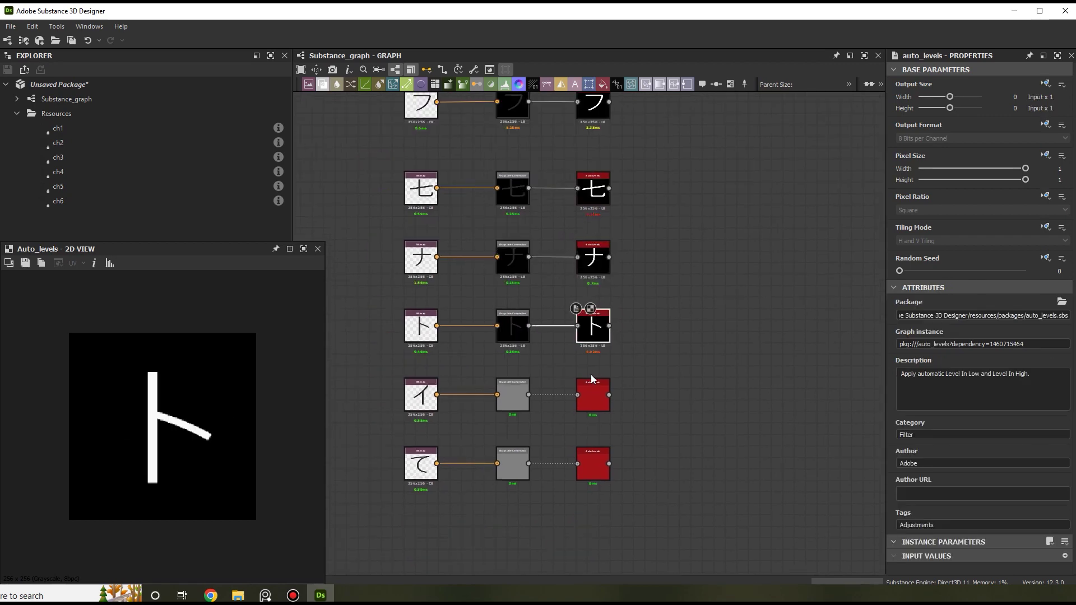
double_click(595, 395)
double_click(598, 463)
middle_click_drag(710, 189, 637, 234)
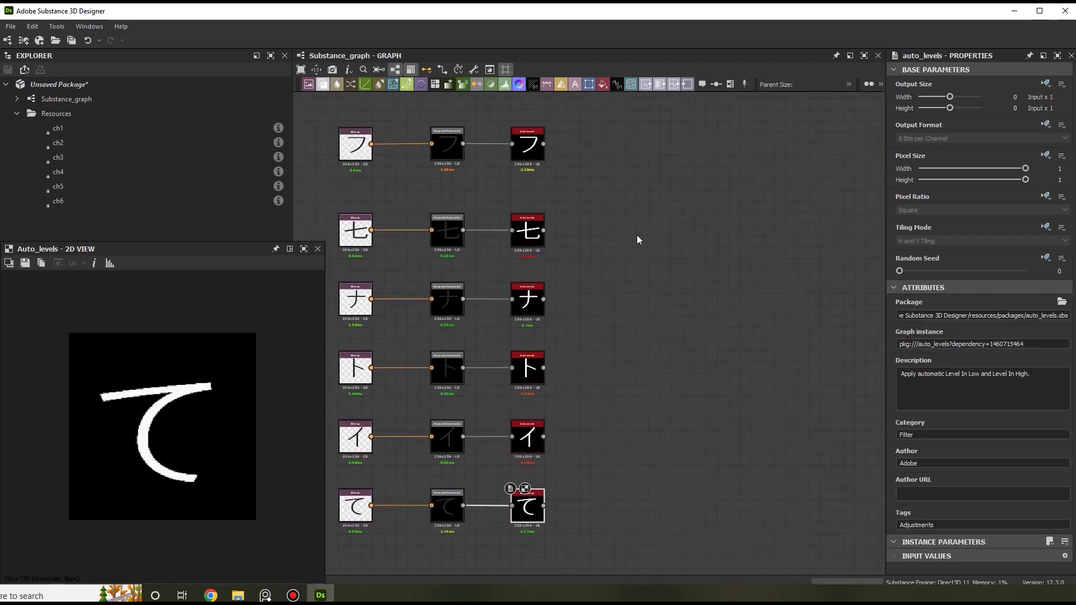
Add a Tile Sampler node beside the Auto Levels column and fit its whole pattern in the 2D view.
middle_click_drag(627, 191, 590, 236)
scroll(616, 224, "up", 2)
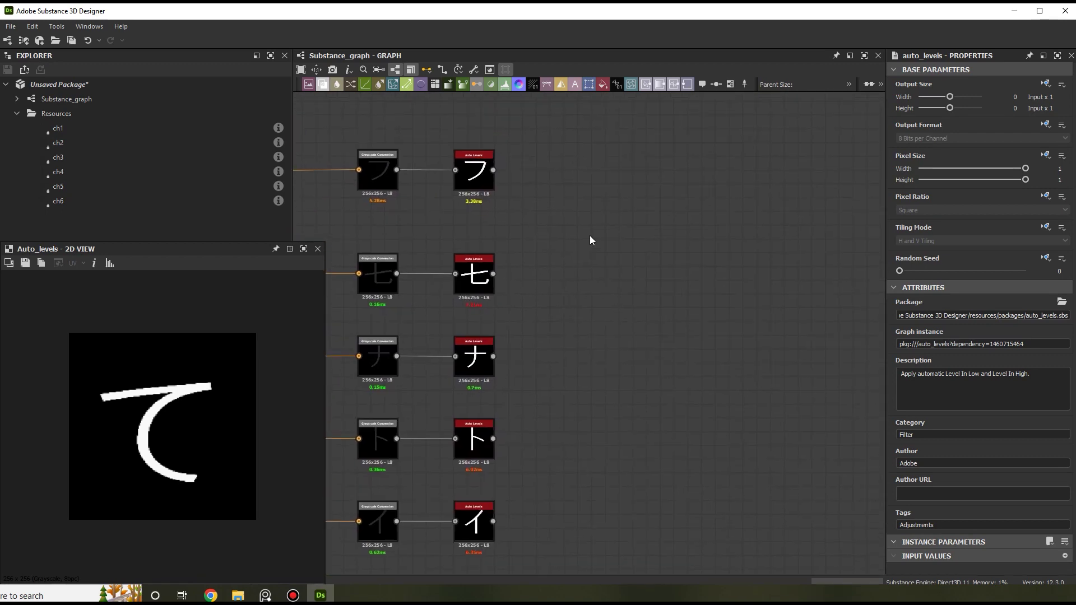
key("space")
type("tile sa")
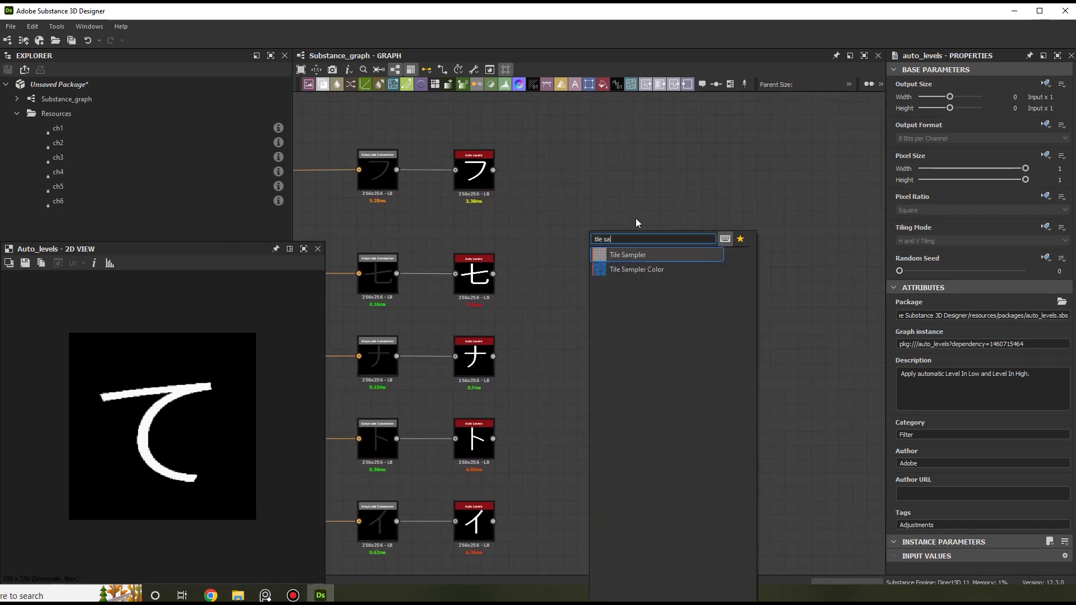
left_click(632, 255)
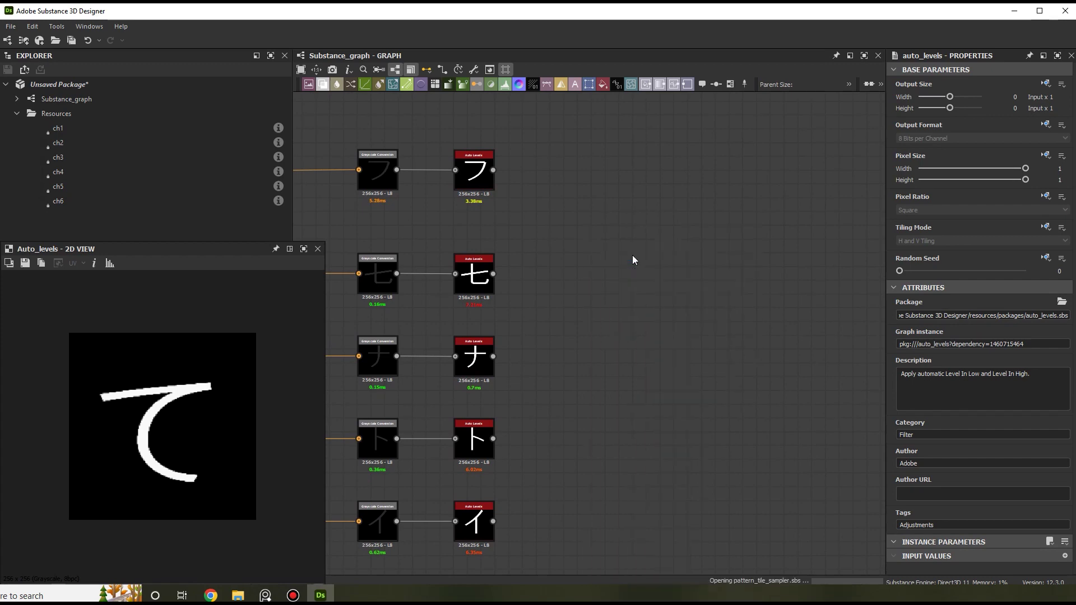
left_click_drag(595, 257, 692, 325)
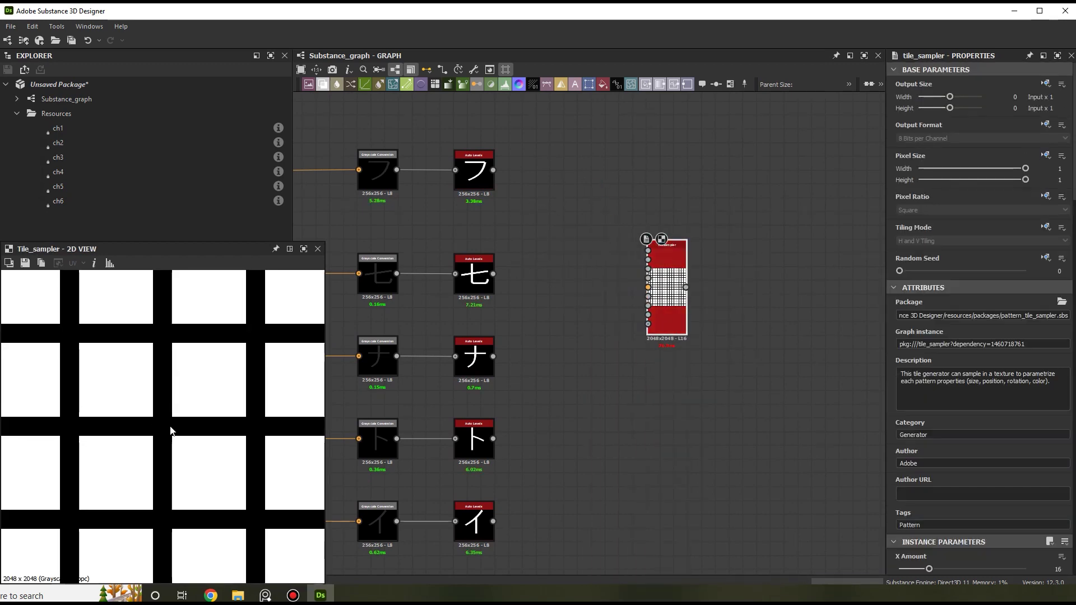
scroll(170, 428, "down", 8)
scroll(191, 449, "up", 1)
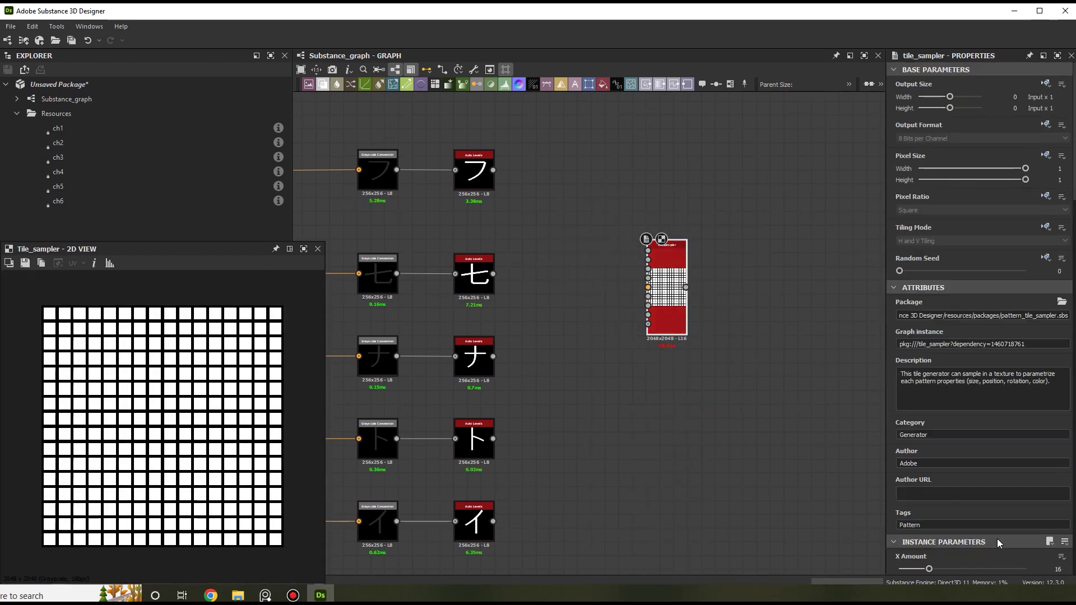
Set the Tile Sampler's X Amount and Y Amount to 45.
scroll(1053, 505, "down", 3)
scroll(978, 482, "down", 3)
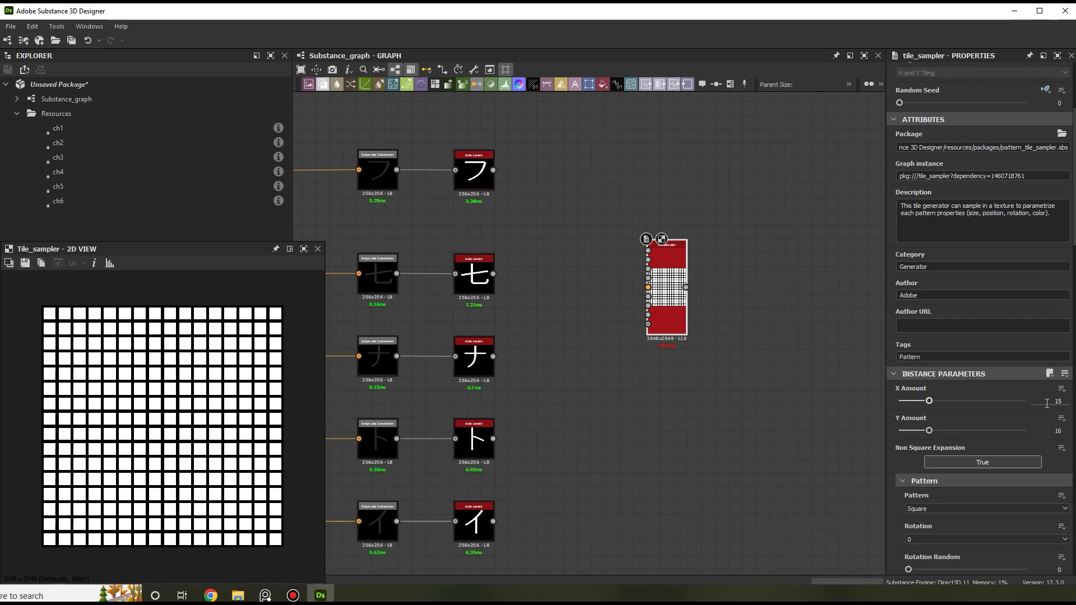
type("45")
key("Tab")
type("45")
key("Return")
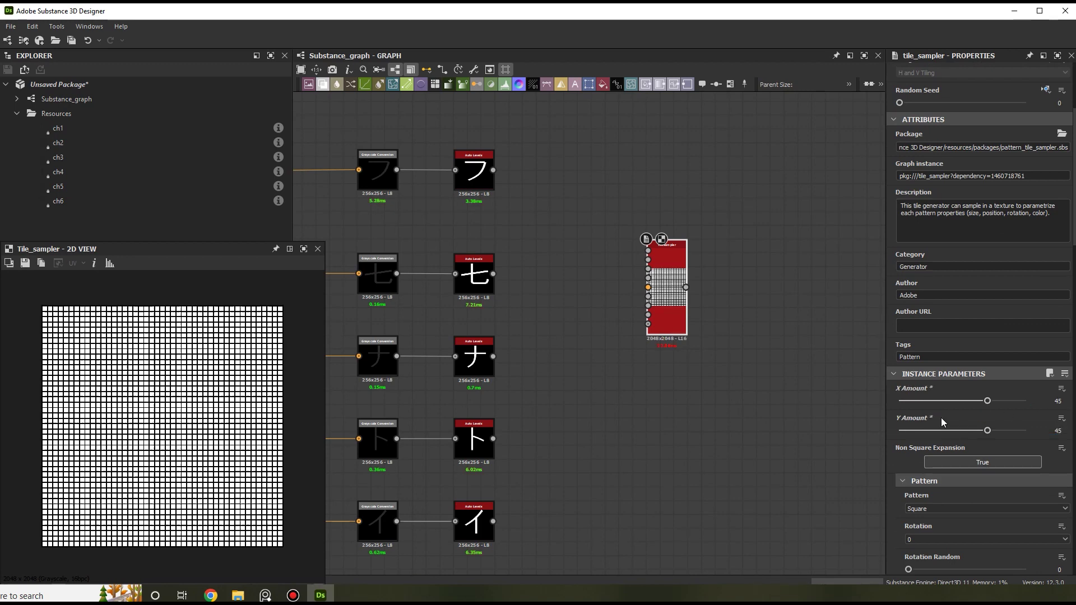
scroll(155, 412, "up", 1)
Set the Tile Sampler's pattern to Pattern Input with a Pattern Input Number of 6.
scroll(625, 294, "down", 3)
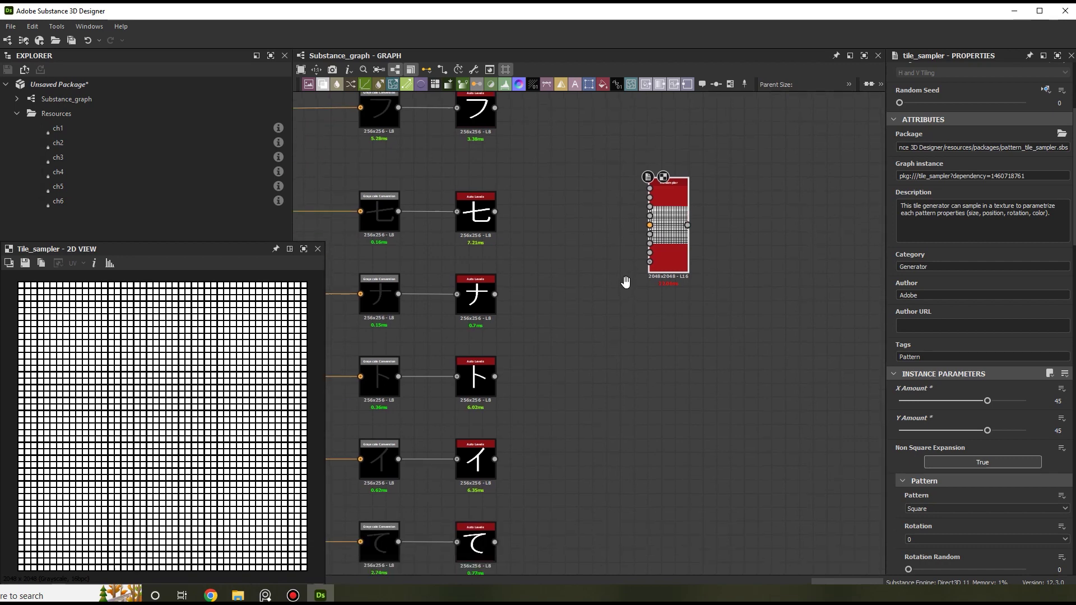
scroll(934, 430, "down", 5)
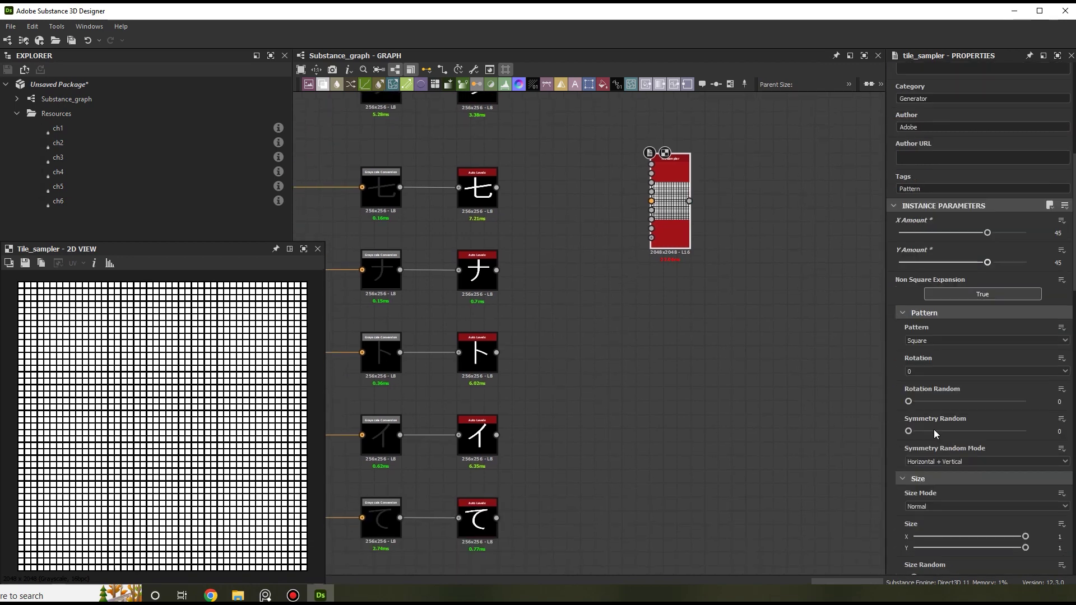
left_click(930, 341)
left_click(943, 350)
left_click_drag(932, 371, 1027, 371)
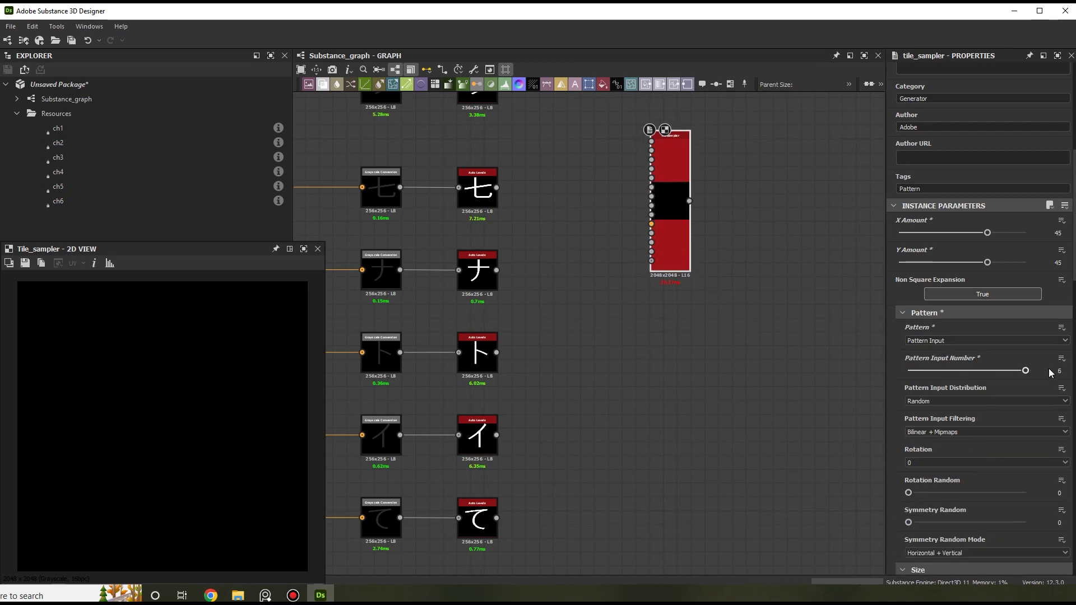
Connect the Auto Levels outputs of ch1, ch2 and ch3 to the Tile Sampler's first three pattern inputs.
middle_click_drag(592, 359, 605, 448)
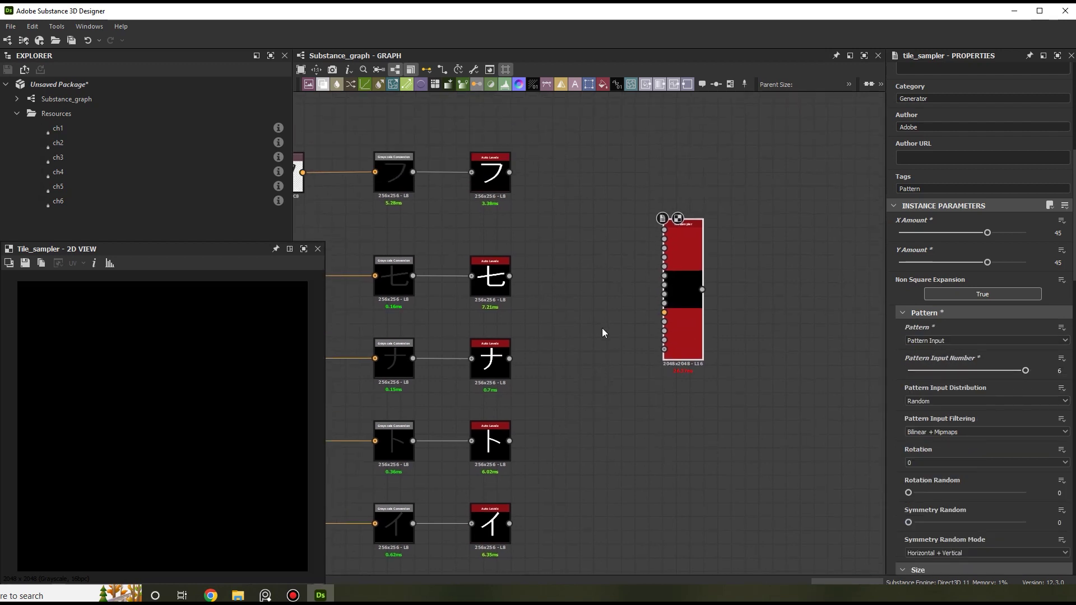
left_click_drag(676, 268, 689, 289)
scroll(550, 238, "up", 1)
middle_click_drag(550, 237, 574, 248)
left_click_drag(533, 183, 527, 305)
key("Escape")
left_click_drag(728, 289, 525, 394)
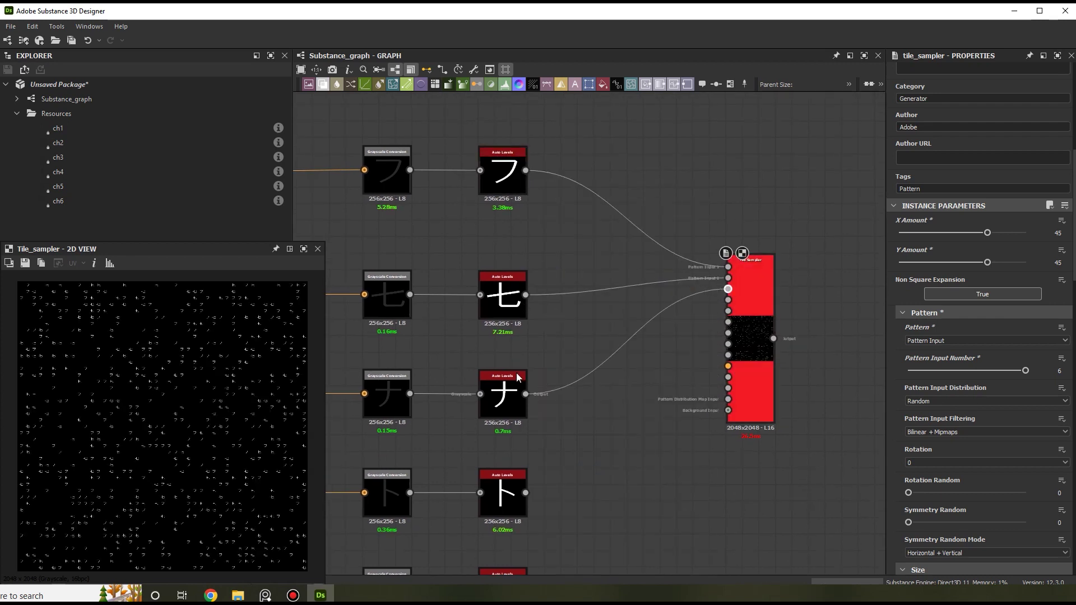
Connect the Auto Levels outputs of ch4, ch5 and ch6 to the Tile Sampler's remaining three pattern inputs.
middle_click_drag(697, 342, 690, 222)
left_click_drag(722, 181, 519, 473)
scroll(523, 471, "down", 1)
middle_click_drag(528, 462, 533, 415)
left_click_drag(526, 508, 692, 199)
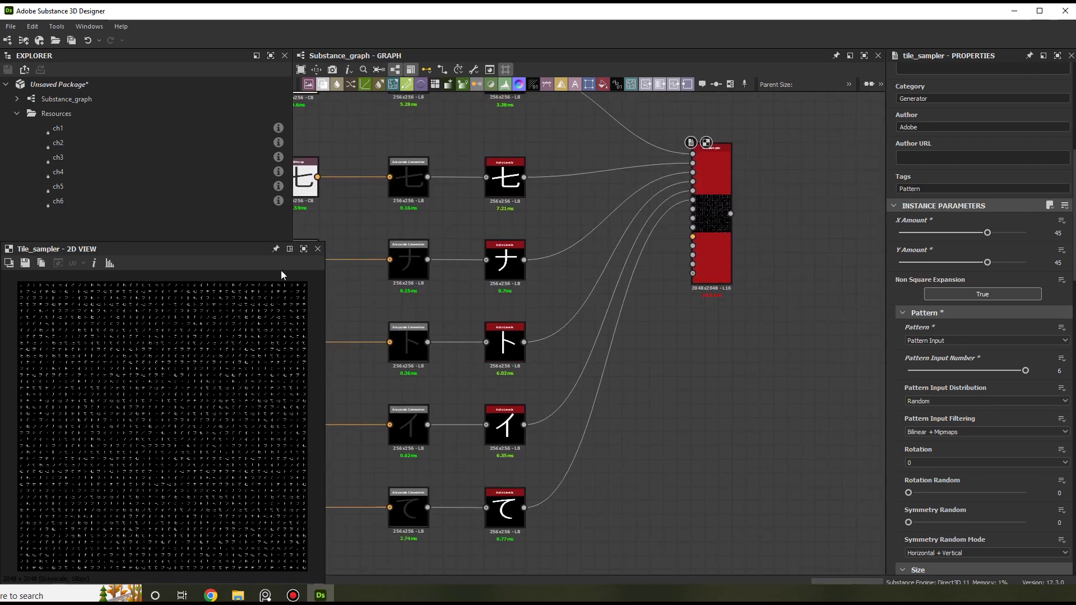
Enlarge the 2D view and examine the tiled character pattern up close along with the Tile Sampler's parameters.
left_click_drag(325, 245, 354, 198)
scroll(199, 429, "up", 3)
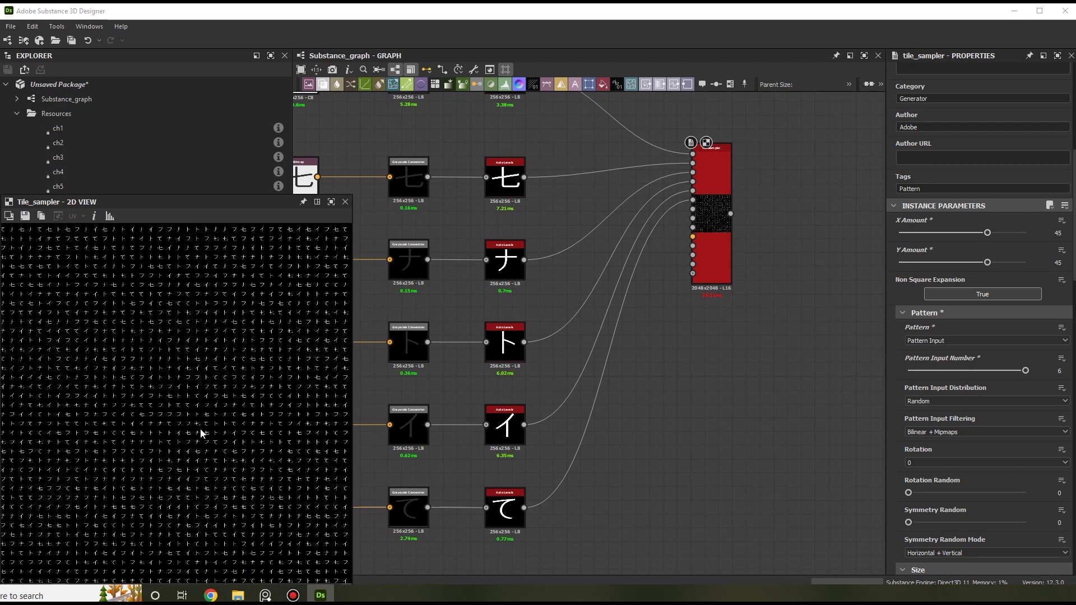
middle_click_drag(257, 392, 245, 344)
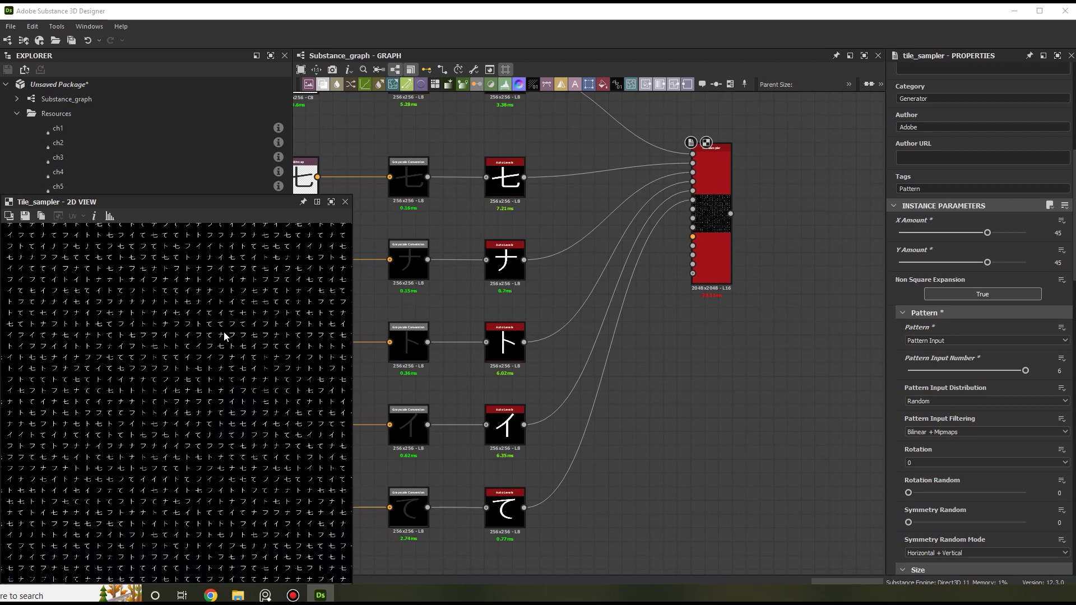
scroll(247, 340, "up", 1)
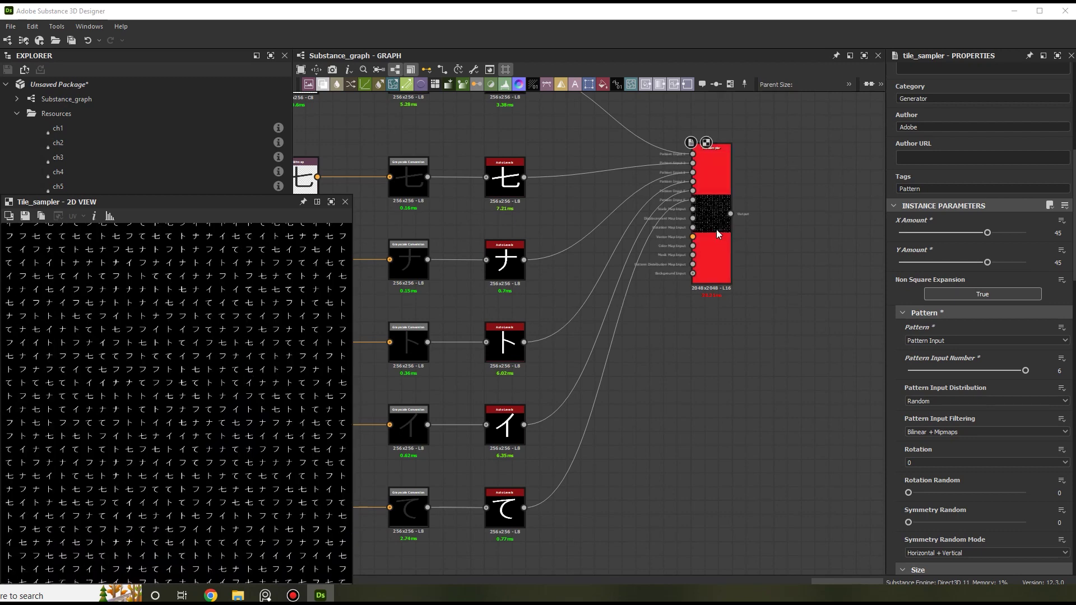
scroll(998, 414, "down", 5)
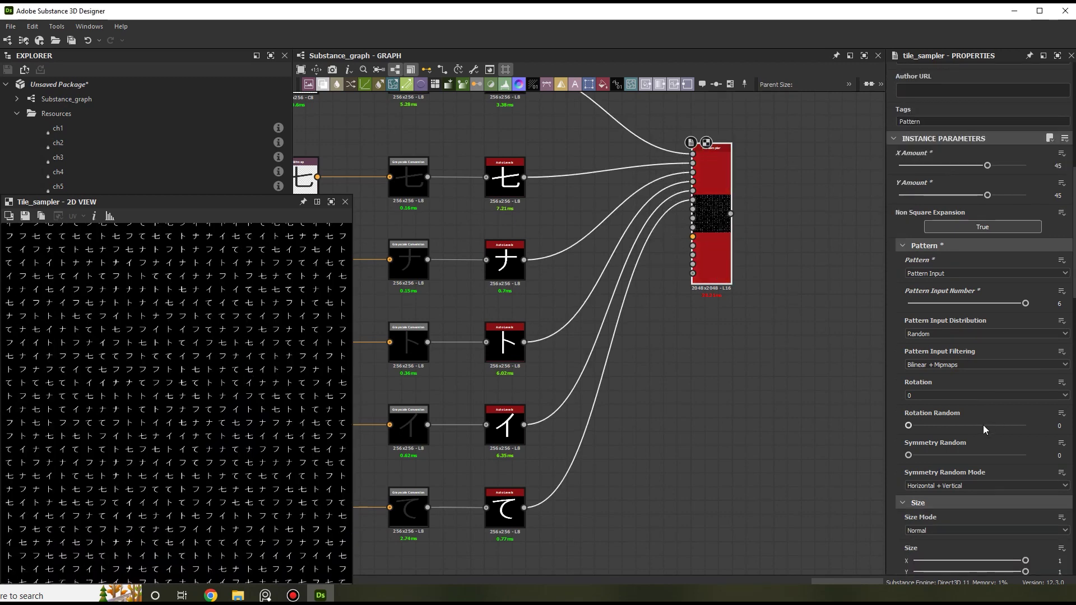
Set the Tile Sampler's Position Random to 0.12.
scroll(972, 438, "down", 5)
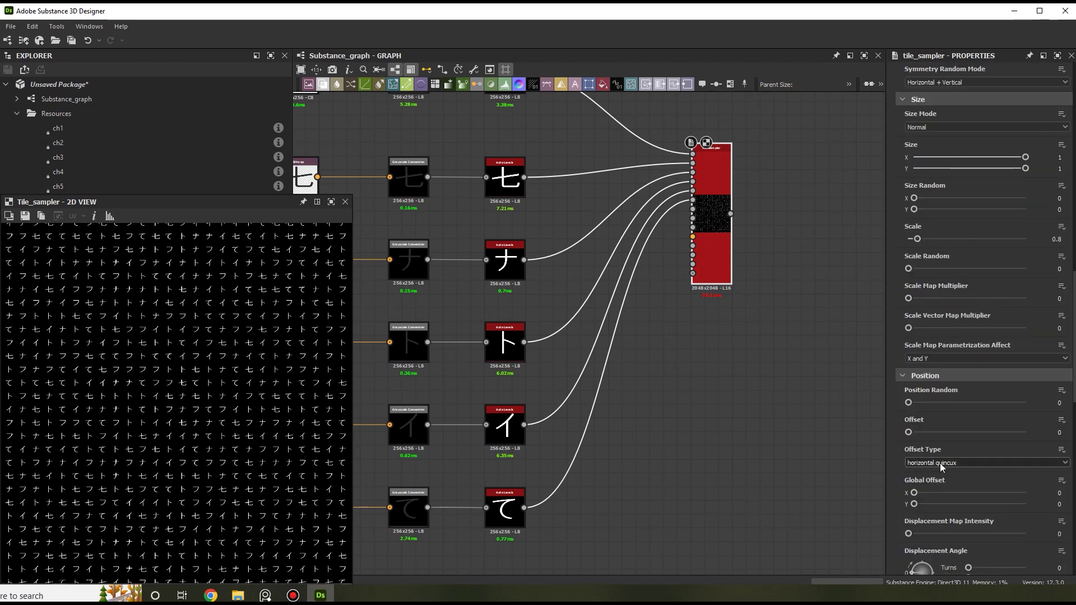
left_click_drag(910, 404, 911, 404)
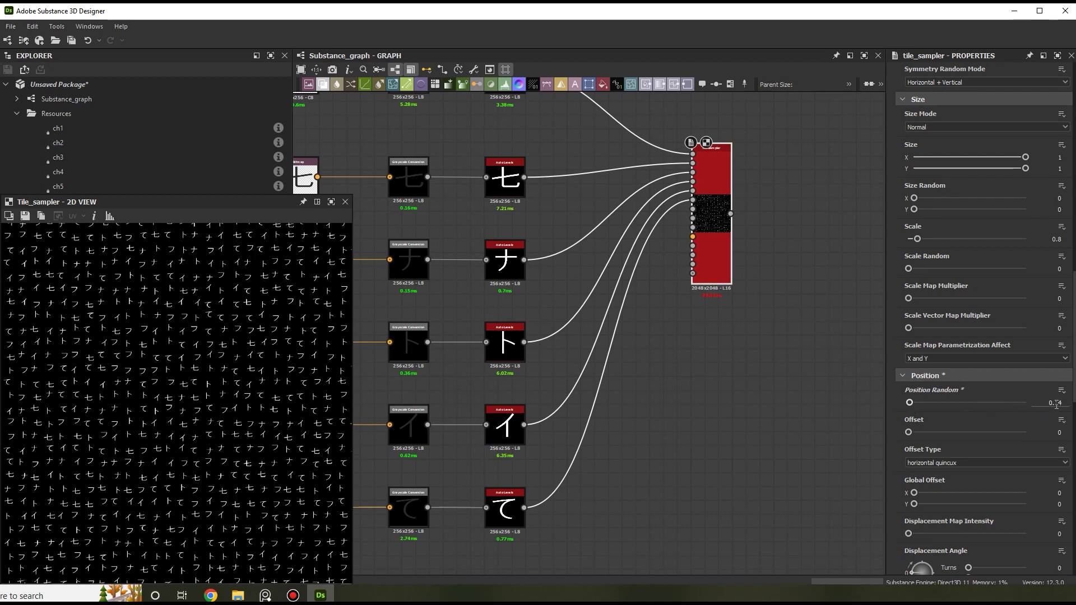
left_click_drag(1069, 403, 1071, 406)
type("2")
key("Return")
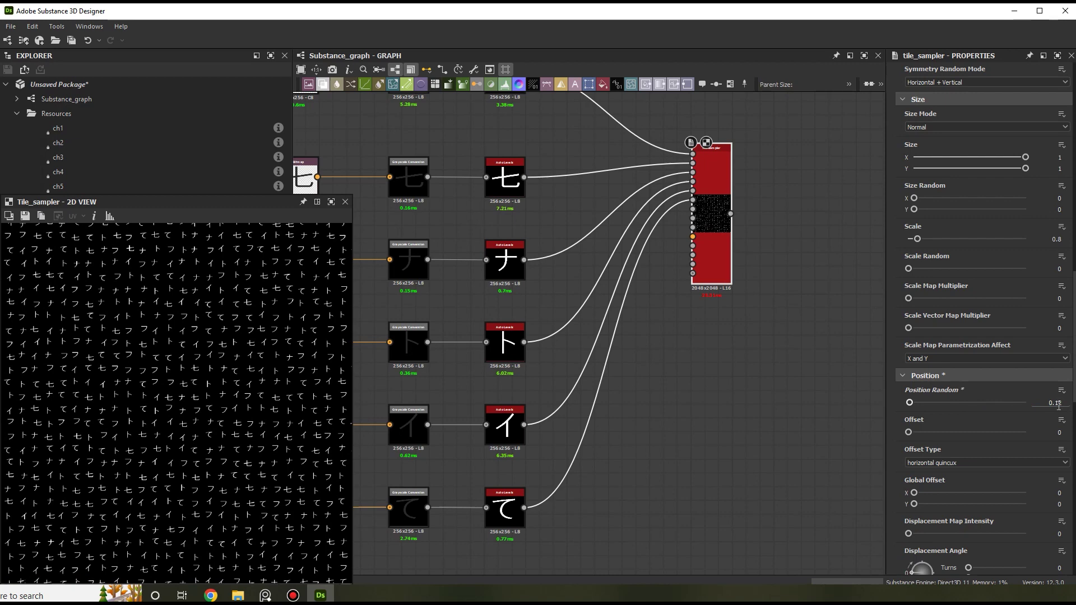
Set the Tile Sampler's Mask Random to 0.15 and its Color Random to 0.31.
scroll(962, 363, "down", 10)
scroll(962, 363, "down", 3)
mouse_move(909, 431)
left_mouse_down()
mouse_move(936, 431)
mouse_move(926, 432)
left_mouse_up()
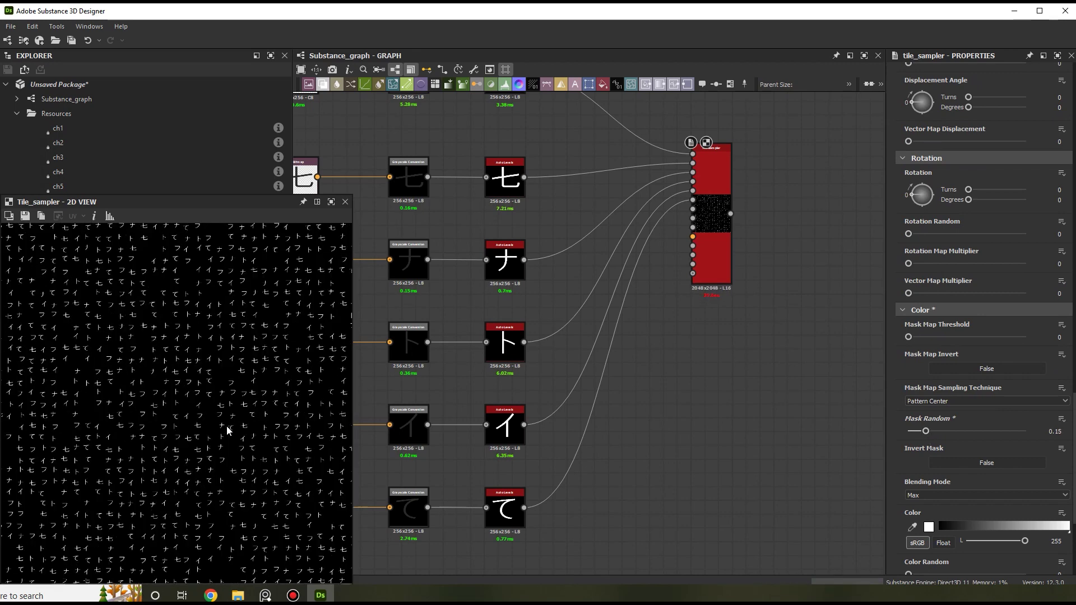
scroll(1002, 436, "down", 5)
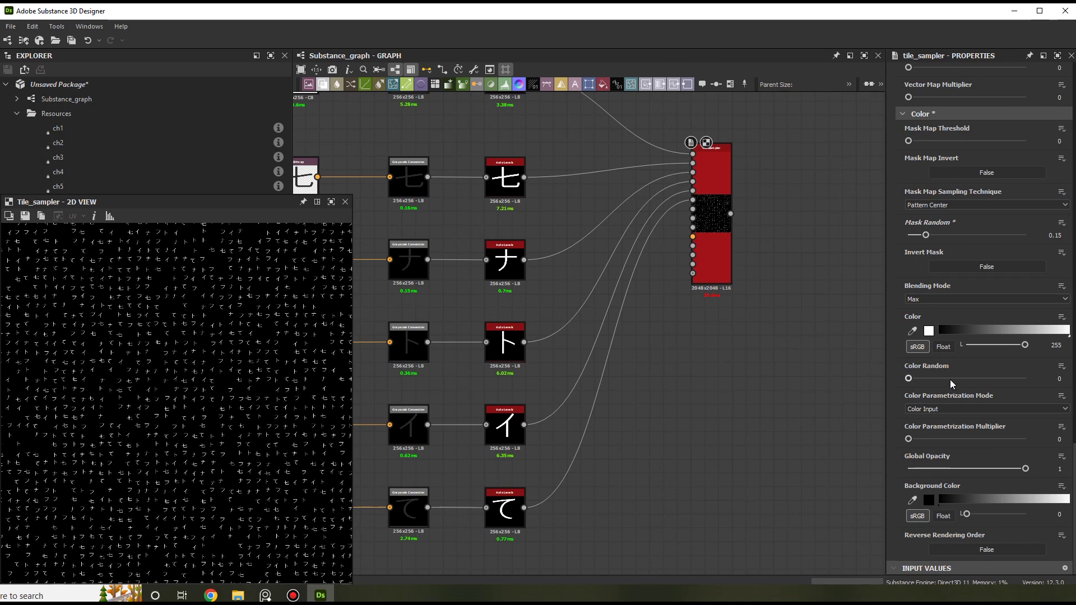
left_click_drag(951, 379, 957, 379)
left_click_drag(957, 379, 945, 379)
Switch to the Chrome browser and examine the falling character columns in the Matrix screensaver video, then return to Substance 3D Designer.
left_click(211, 595)
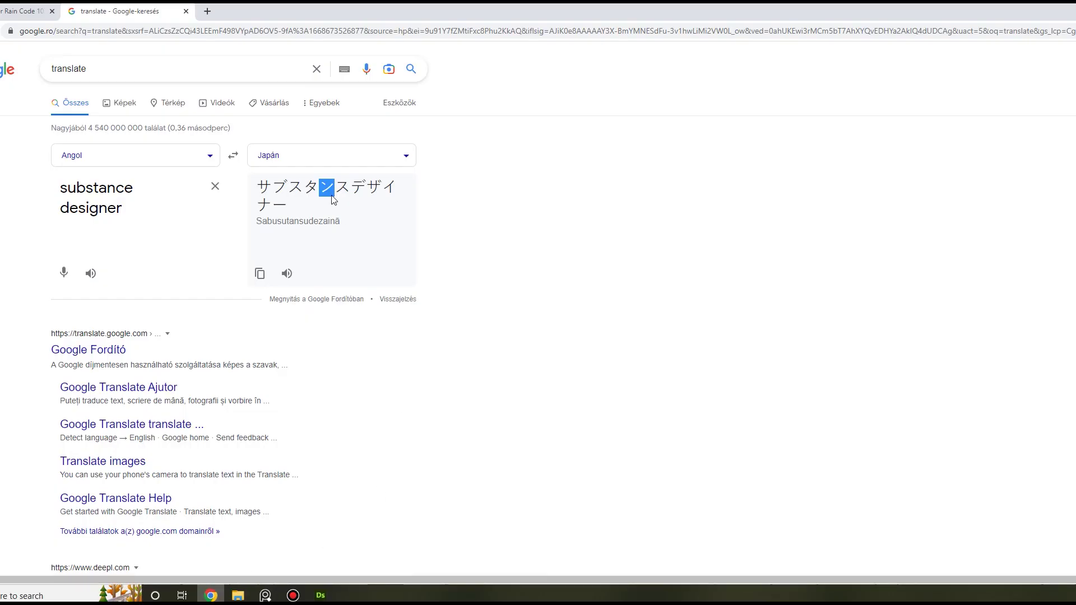
left_click(25, 12)
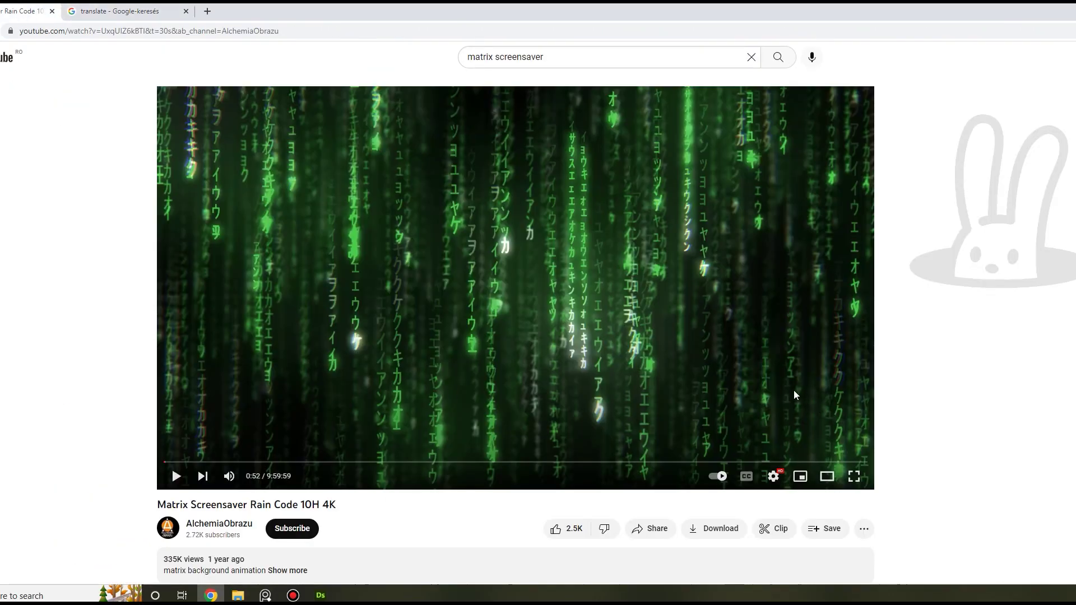
left_click(533, 308)
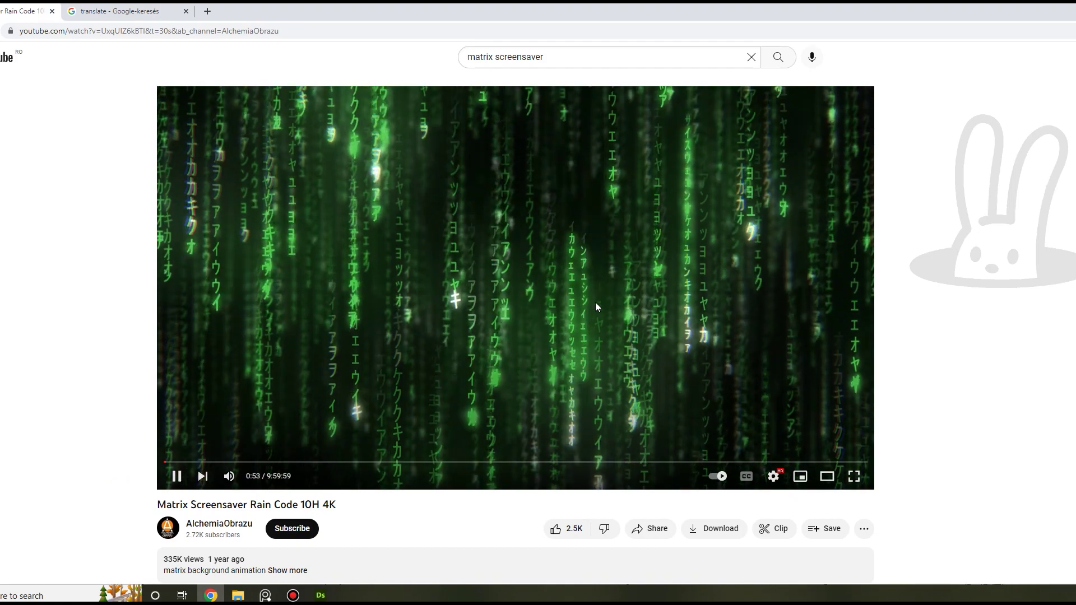
left_click(564, 269)
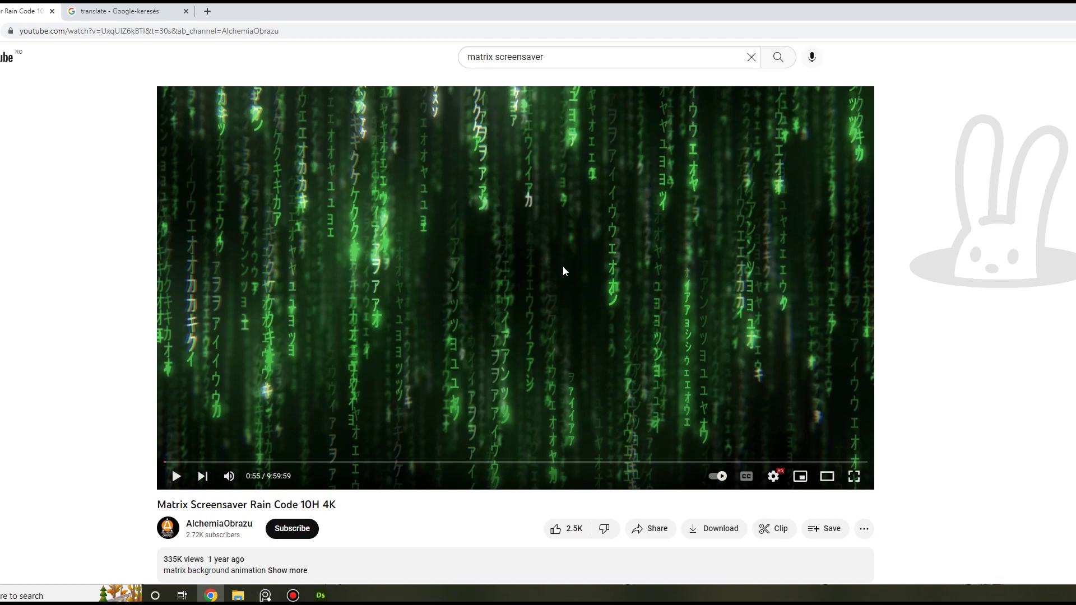
left_click(320, 596)
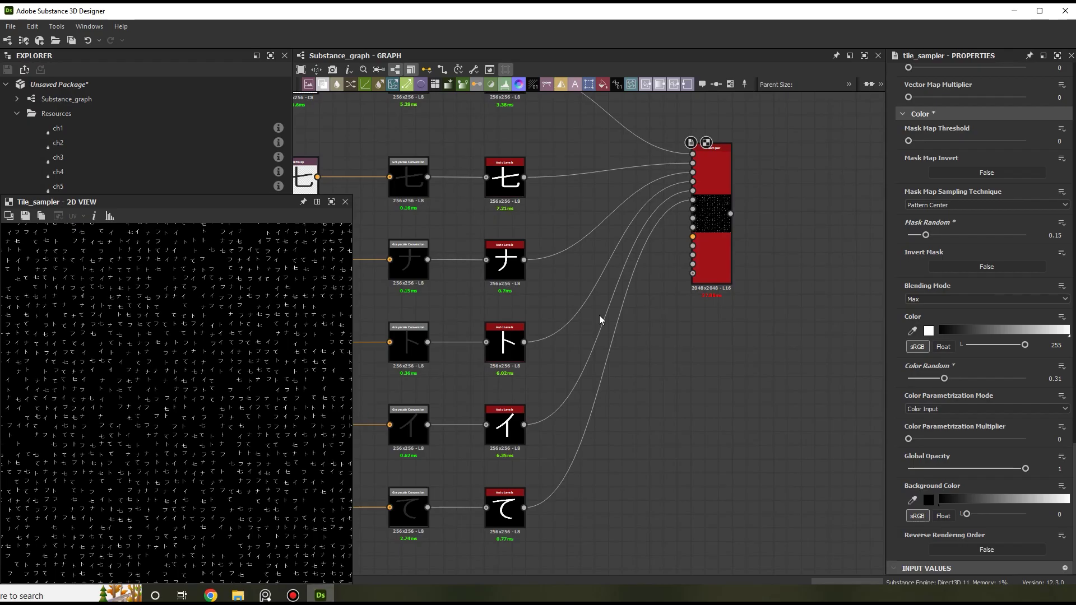
Duplicate the Tile Sampler below the original and delete all of the copy's input connections.
scroll(600, 315, "down", 2)
middle_click_drag(627, 345, 548, 269)
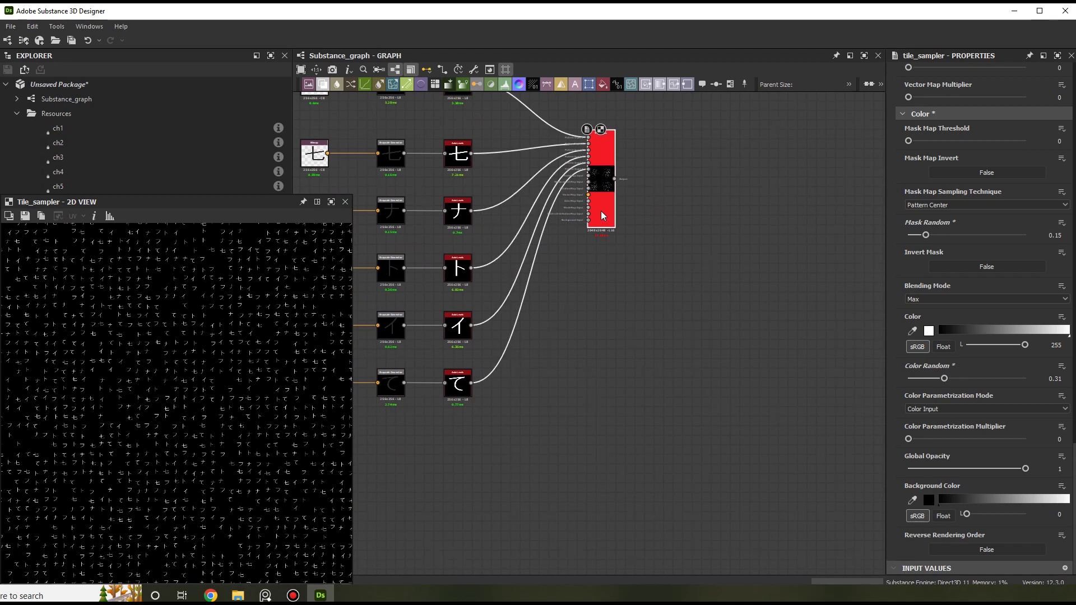
key("ctrl+d")
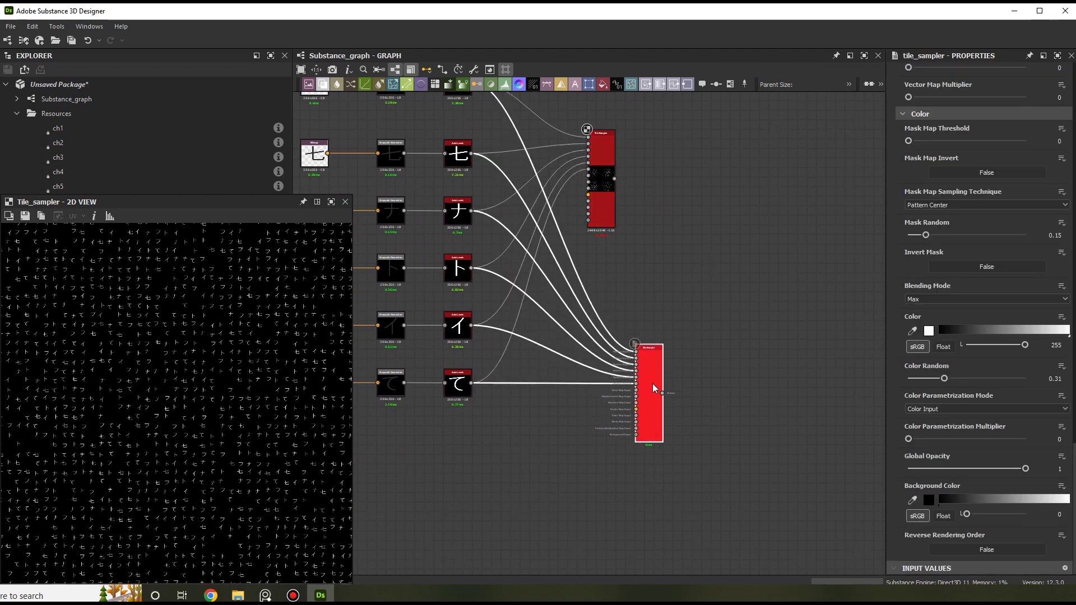
scroll(628, 386, "up", 3)
left_click_drag(606, 439, 640, 251)
key("Delete")
left_click(697, 319)
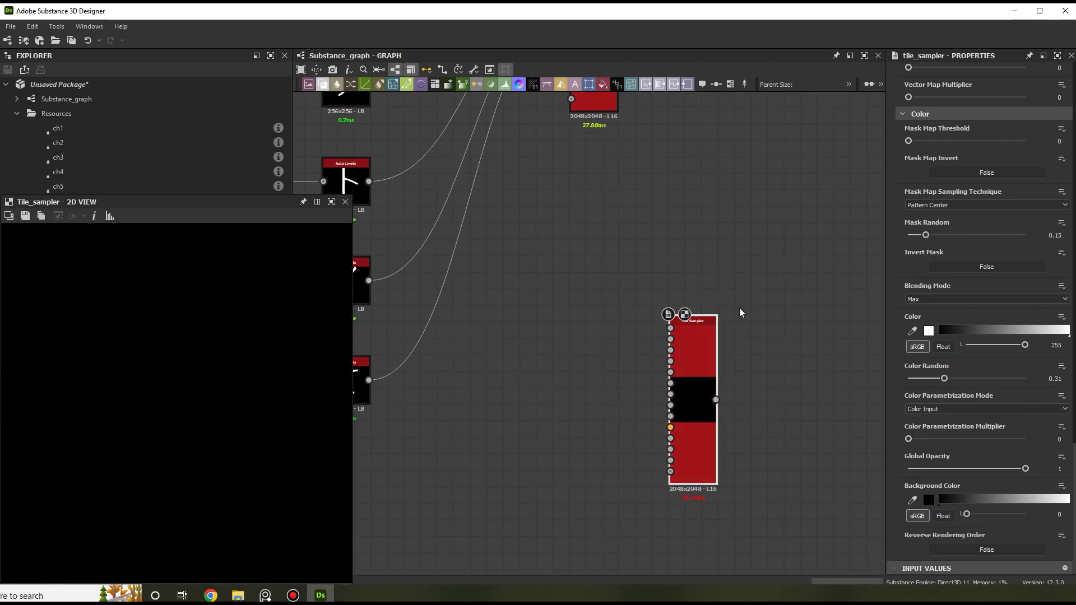
Reduce the copied Tile Sampler's Pattern Input Number to 1 and set its pattern to Square.
scroll(977, 341, "up", 20)
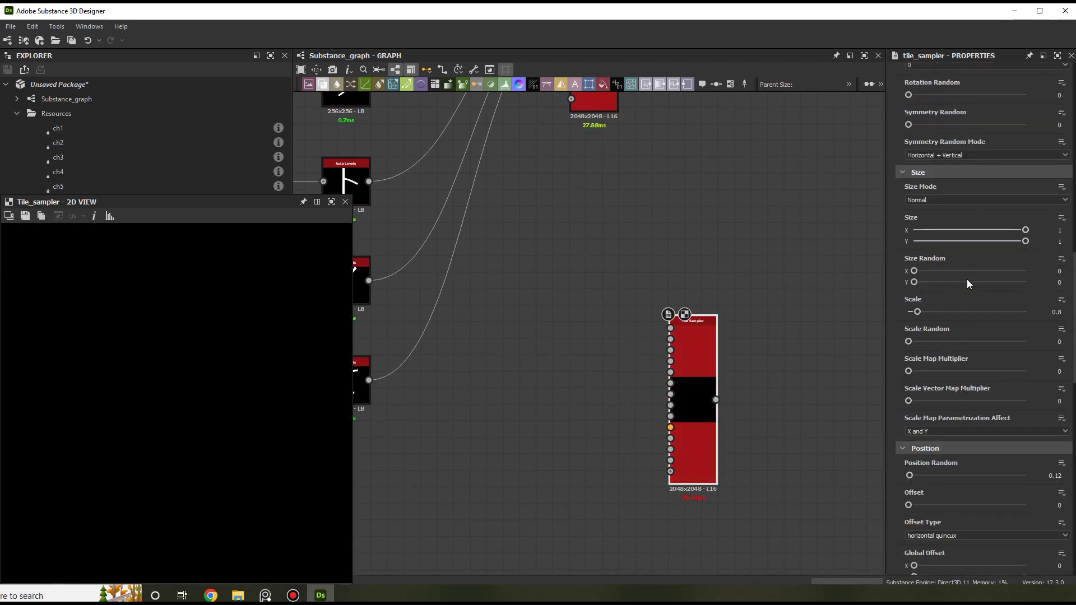
scroll(967, 279, "up", 3)
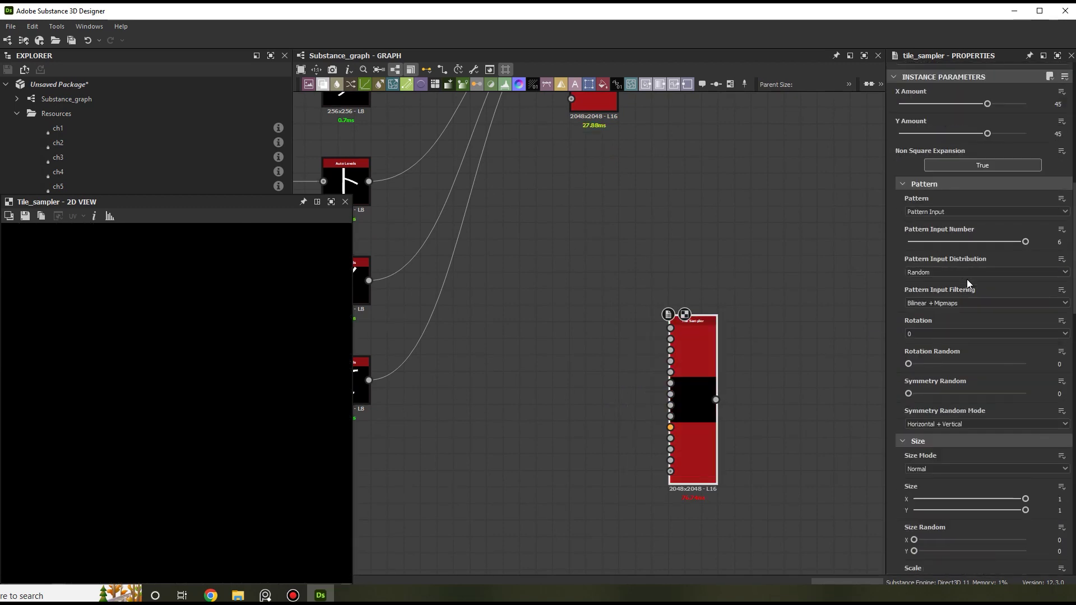
left_click(954, 213)
left_click(959, 208)
left_click_drag(950, 242, 901, 250)
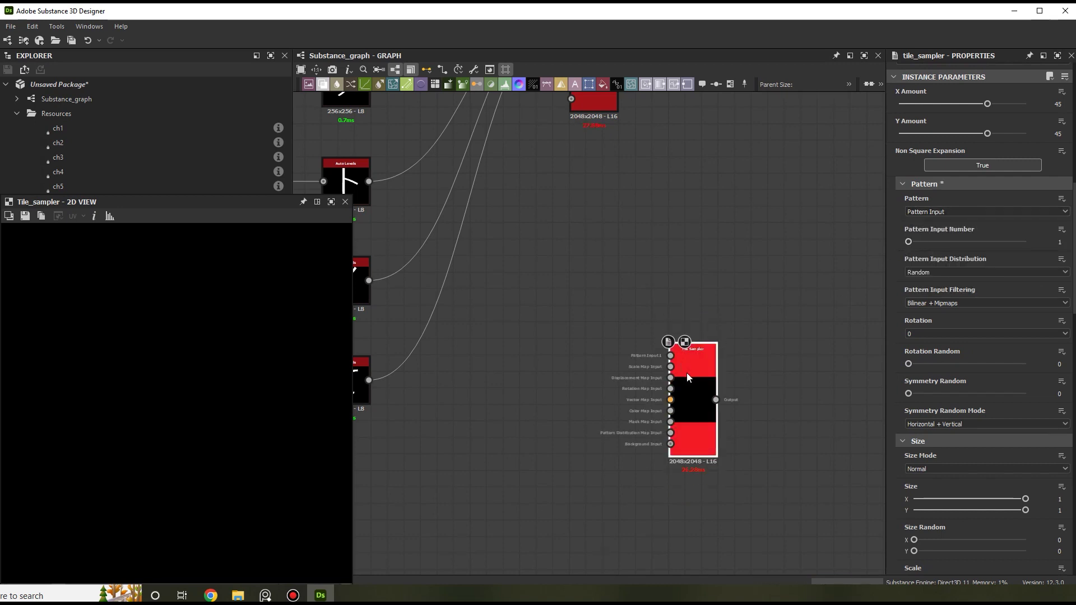
scroll(687, 372, "up", 2)
left_click(956, 211)
left_click(939, 227)
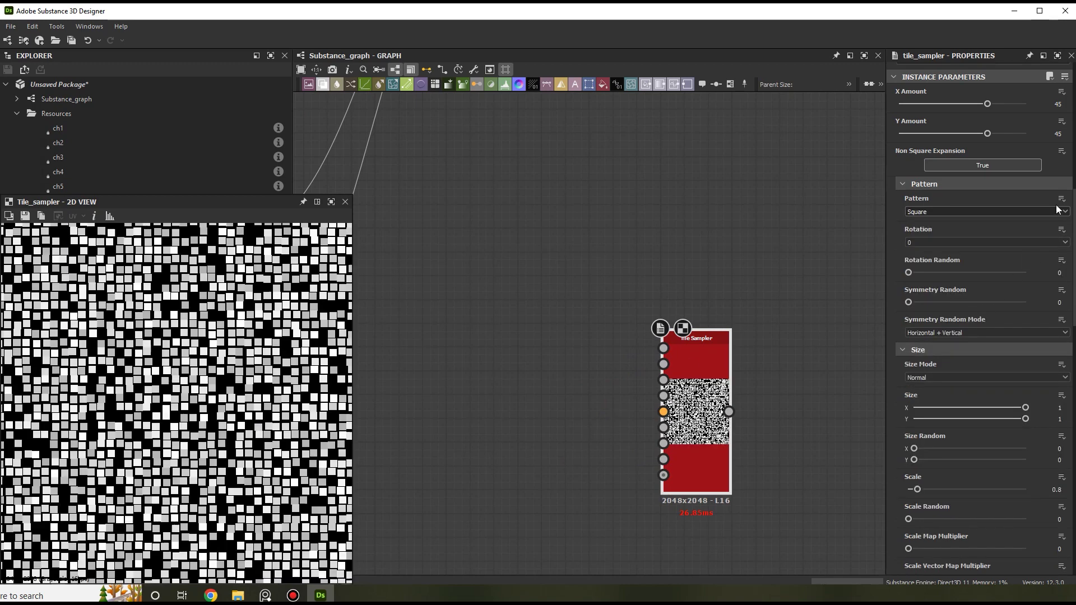
Reset the copied Tile Sampler's Position Random, Color Random and Mask Random to 0.
scroll(996, 321, "down", 10)
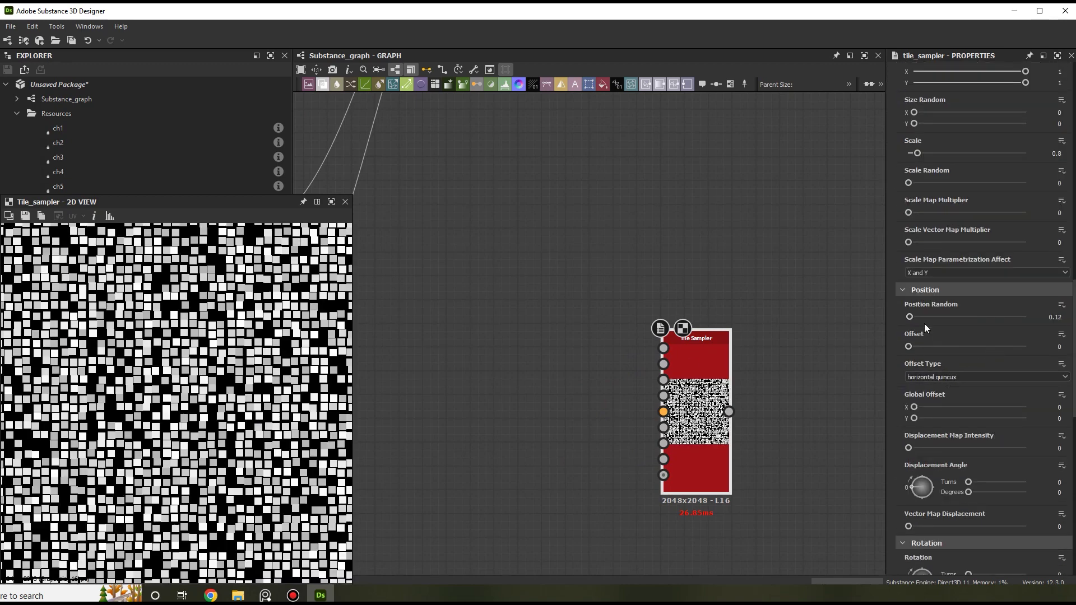
left_click_drag(910, 318, 903, 318)
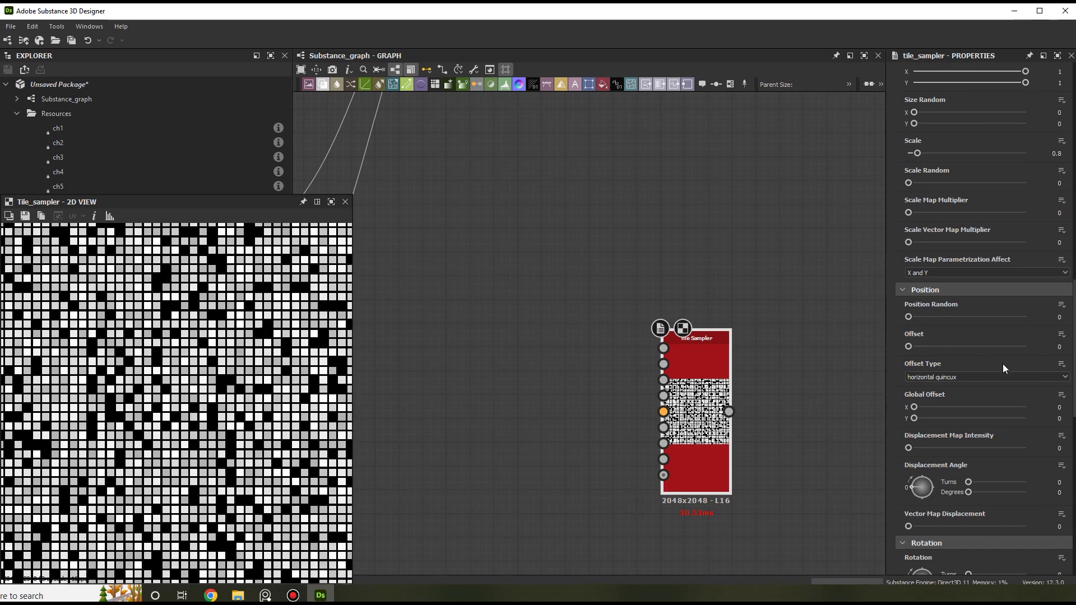
scroll(1003, 365, "down", 5)
scroll(985, 388, "down", 6)
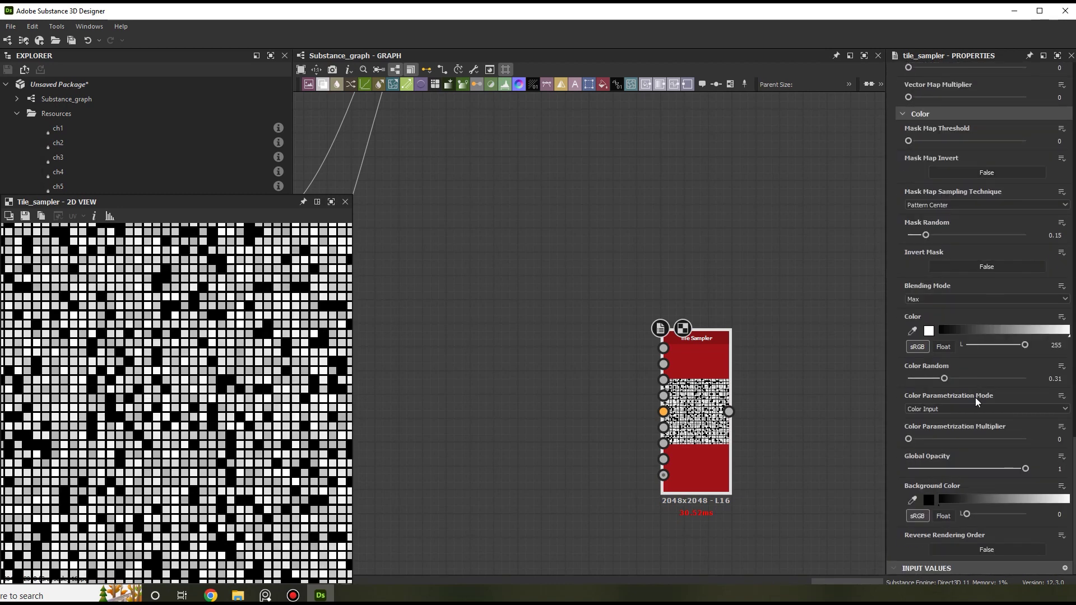
left_click_drag(938, 379, 887, 382)
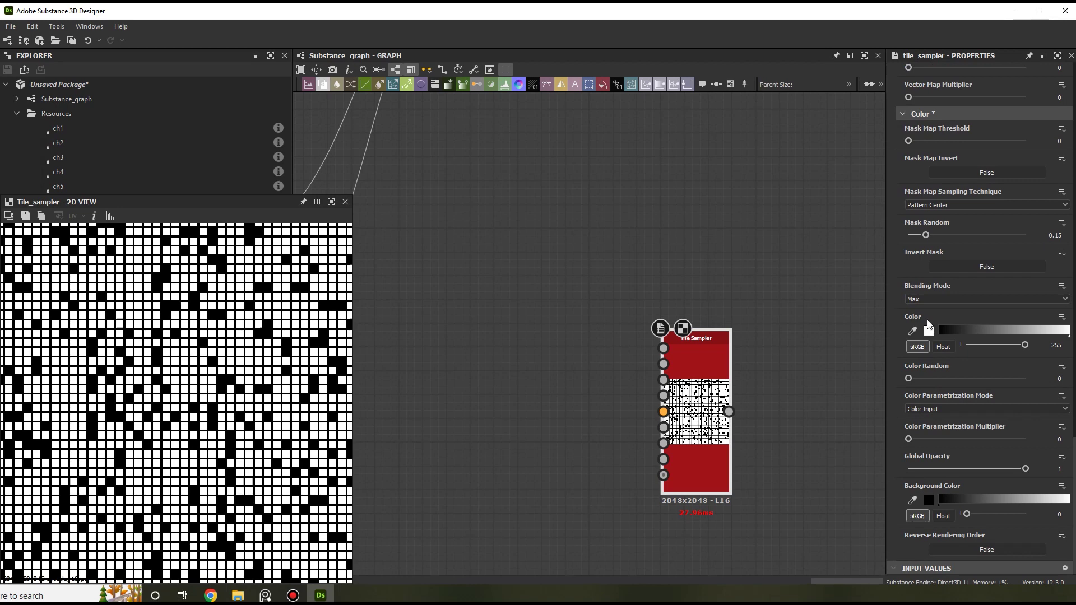
left_click_drag(926, 235, 905, 236)
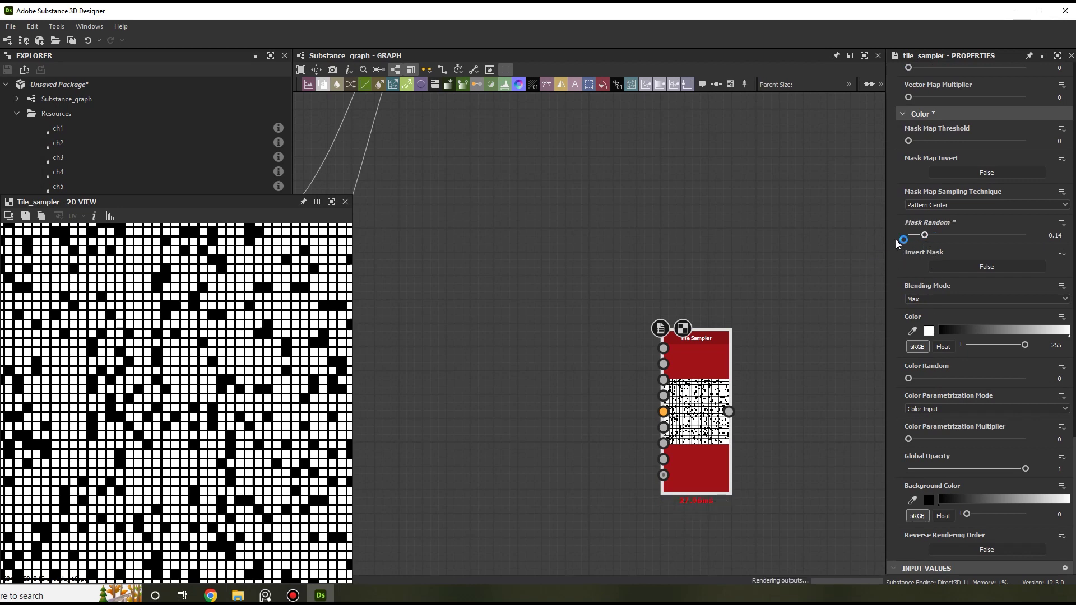
Set the copied Tile Sampler's Y Amount to 1 to turn the squares into vertical stripes.
scroll(990, 267, "up", 10)
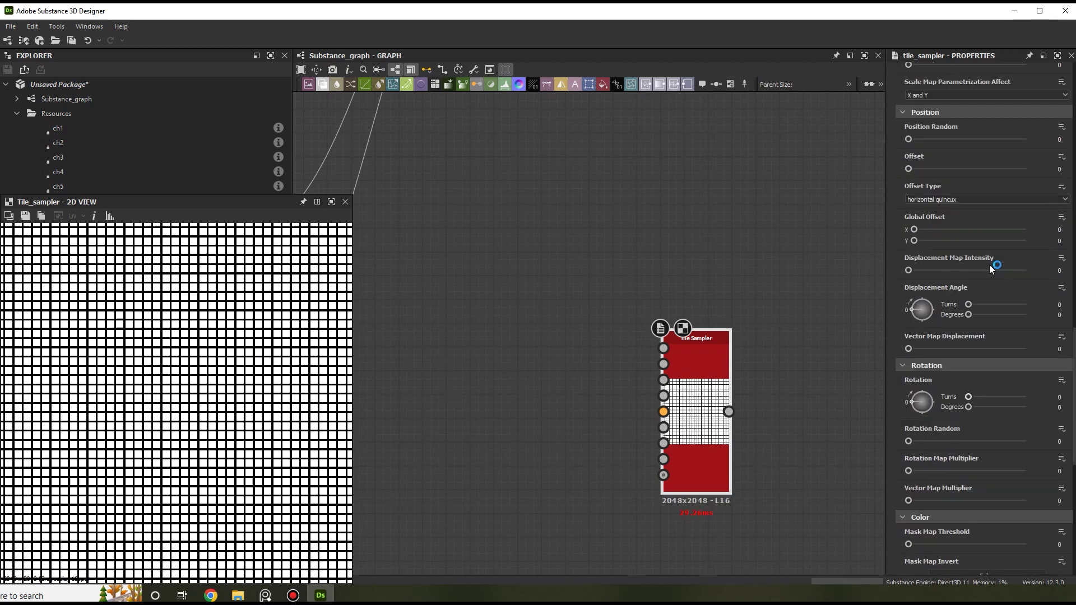
scroll(990, 264, "up", 3)
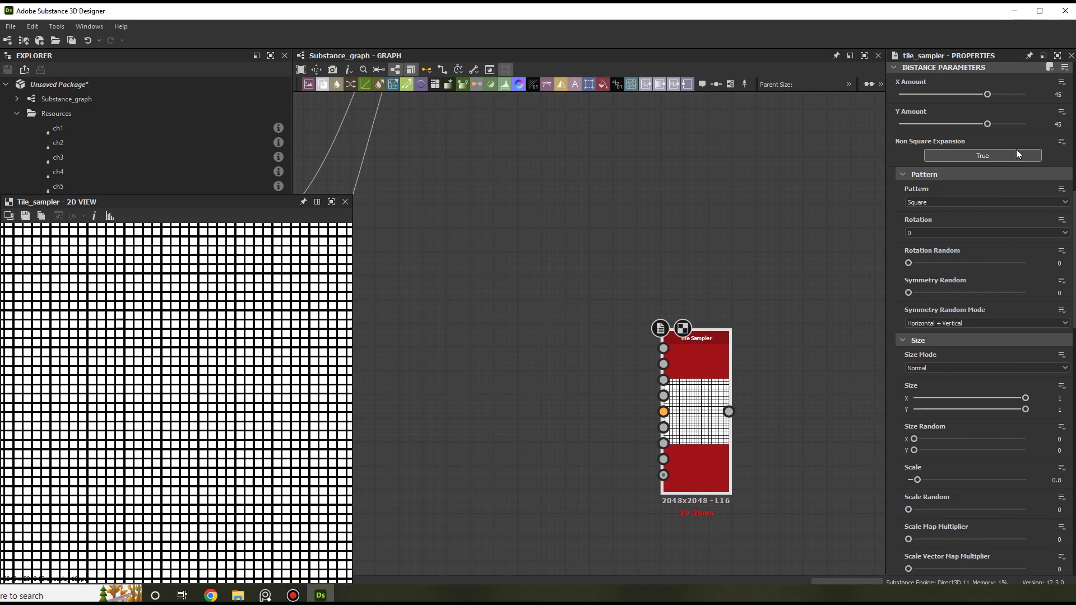
left_click(1056, 123)
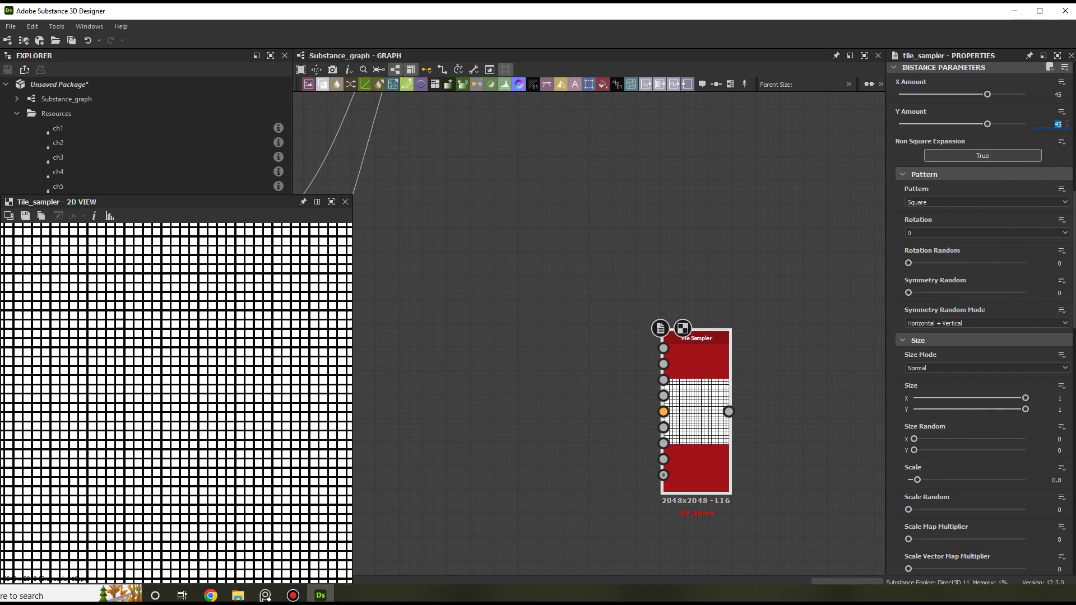
type("1")
key("Return")
Set the Y Size of the stripes to 1.3 so they span the full height of the texture.
scroll(259, 379, "down", 2)
scroll(215, 411, "up", 1)
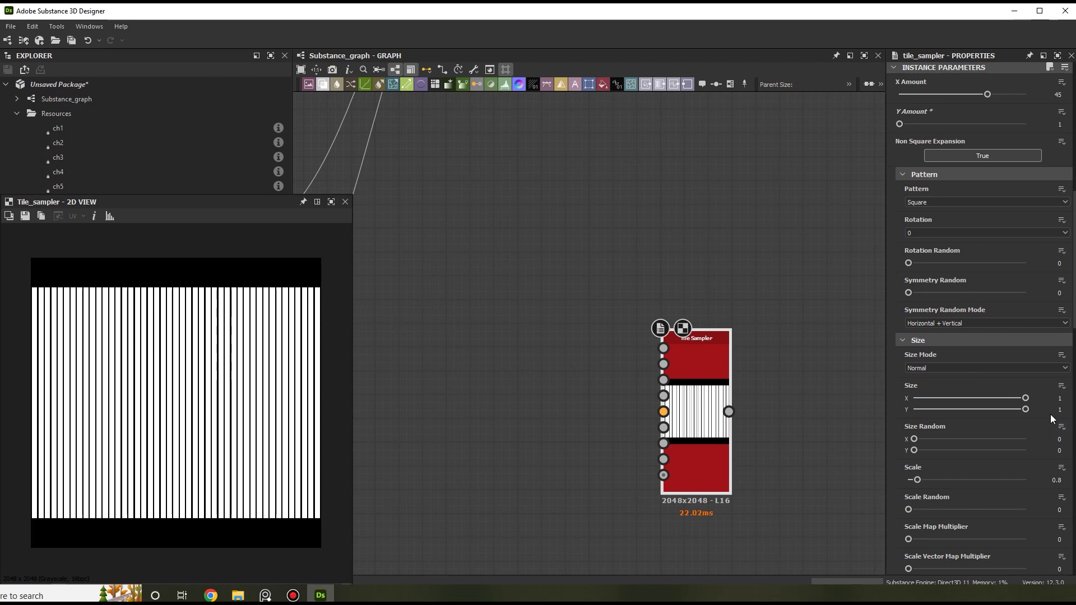
scroll(287, 270, "up", 1)
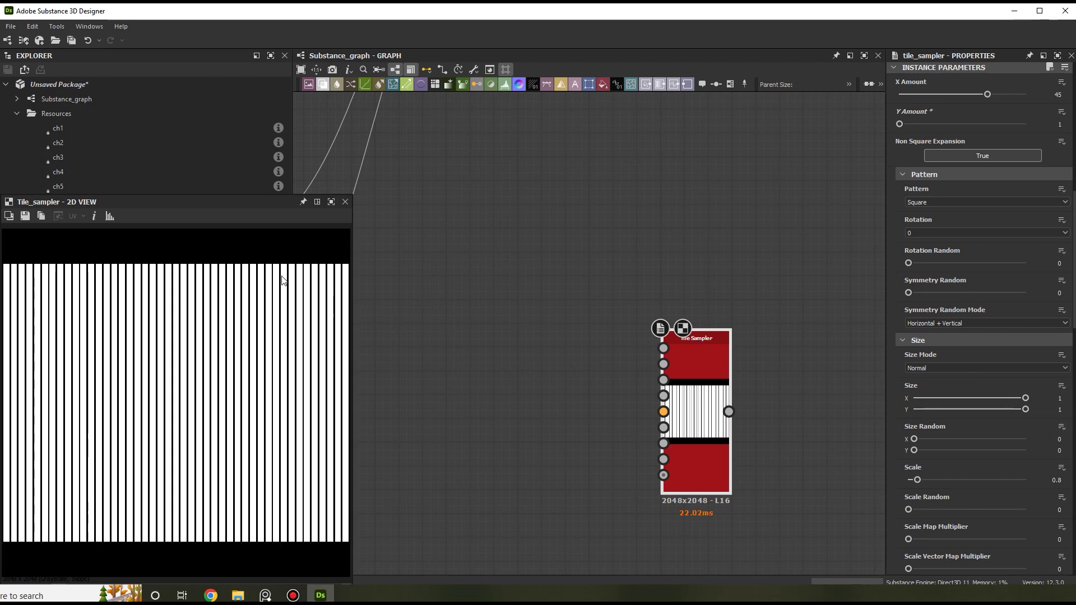
scroll(336, 446, "down", 1)
left_click(1060, 410)
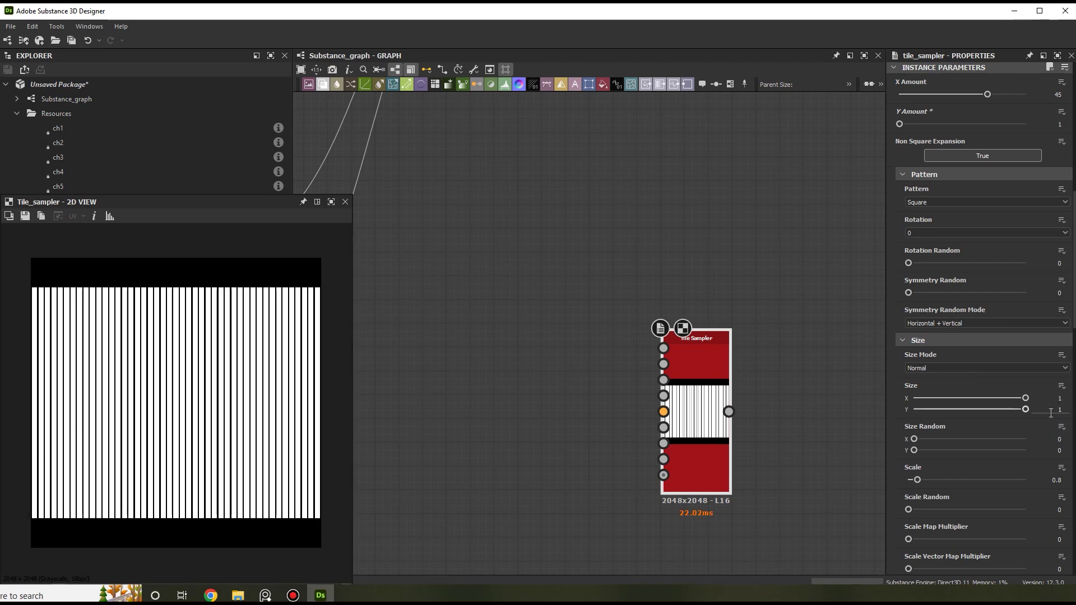
key("Return")
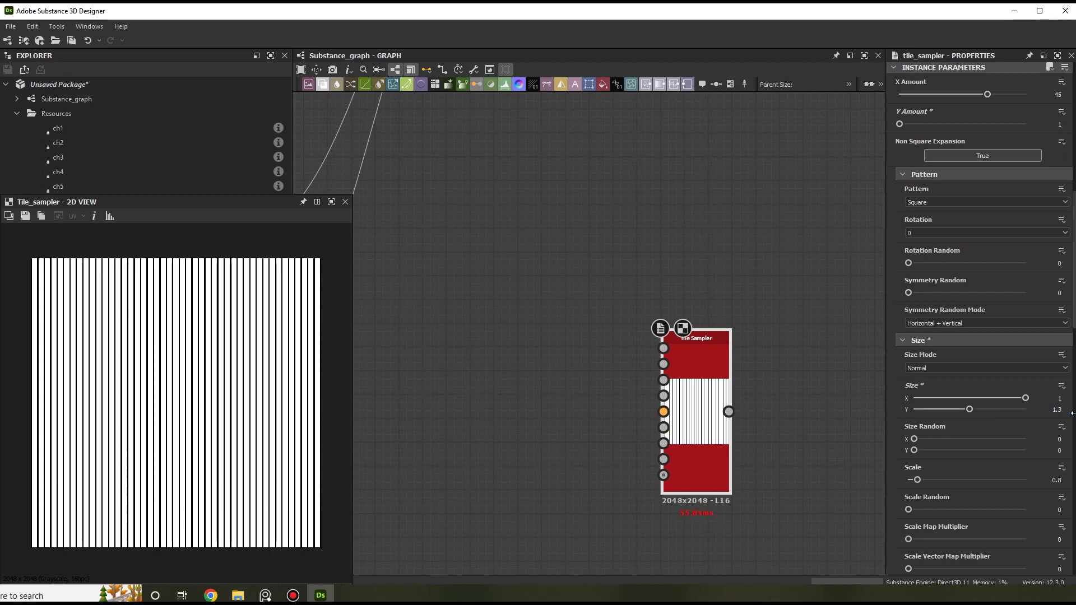
Set the striped Tile Sampler's Color Random to 0.75.
scroll(963, 455, "down", 3)
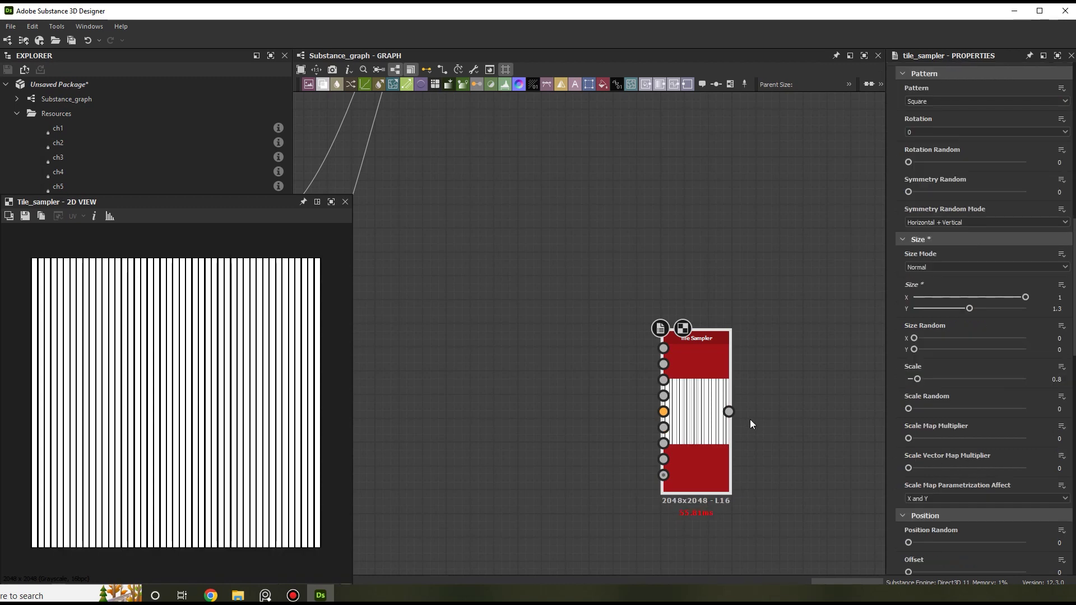
scroll(973, 463, "down", 12)
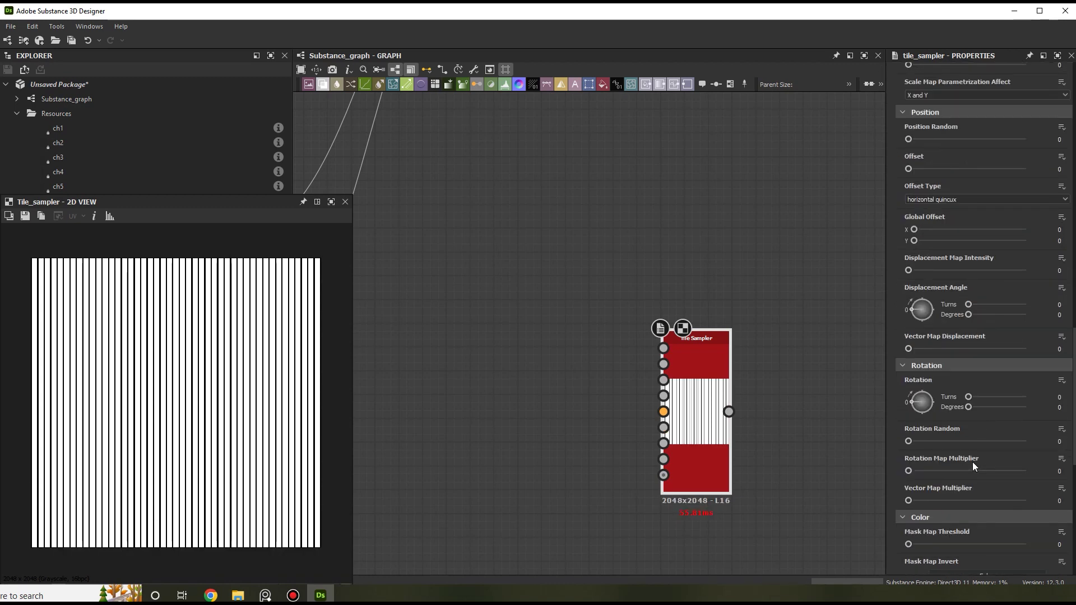
scroll(973, 462, "down", 12)
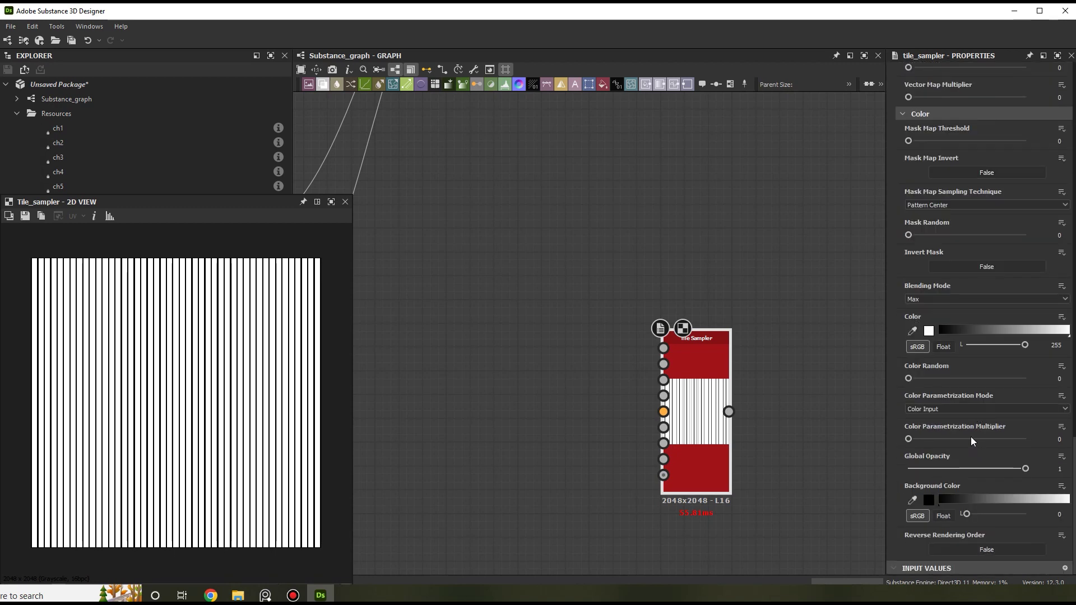
left_click_drag(973, 379, 997, 379)
Move the character Tile Sampler aside and add a Cross Section node connected to the striped Tile Sampler's output.
scroll(693, 329, "down", 3)
middle_click_drag(696, 321, 562, 342)
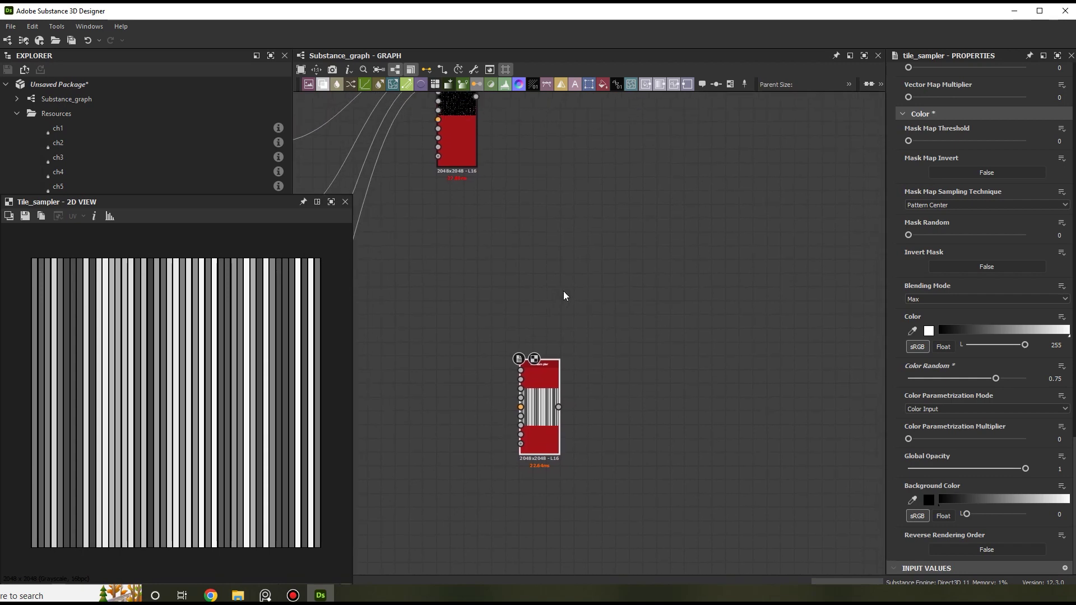
left_click_drag(462, 143, 613, 155)
scroll(641, 409, "up", 1)
left_click(520, 409)
key("space")
type("blend switch")
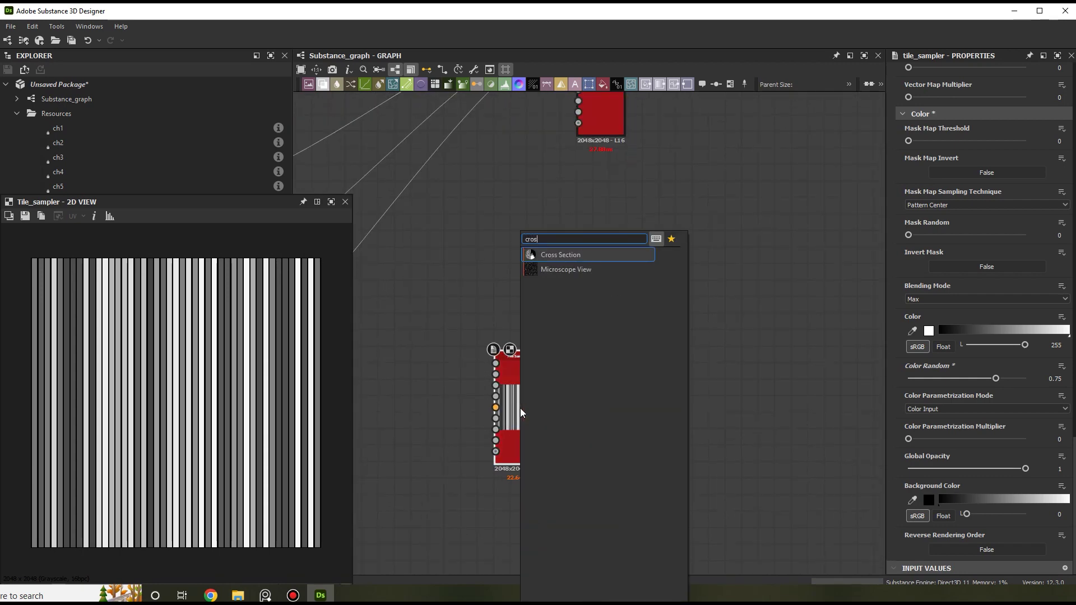
key("Return")
left_click_drag(611, 418, 659, 416)
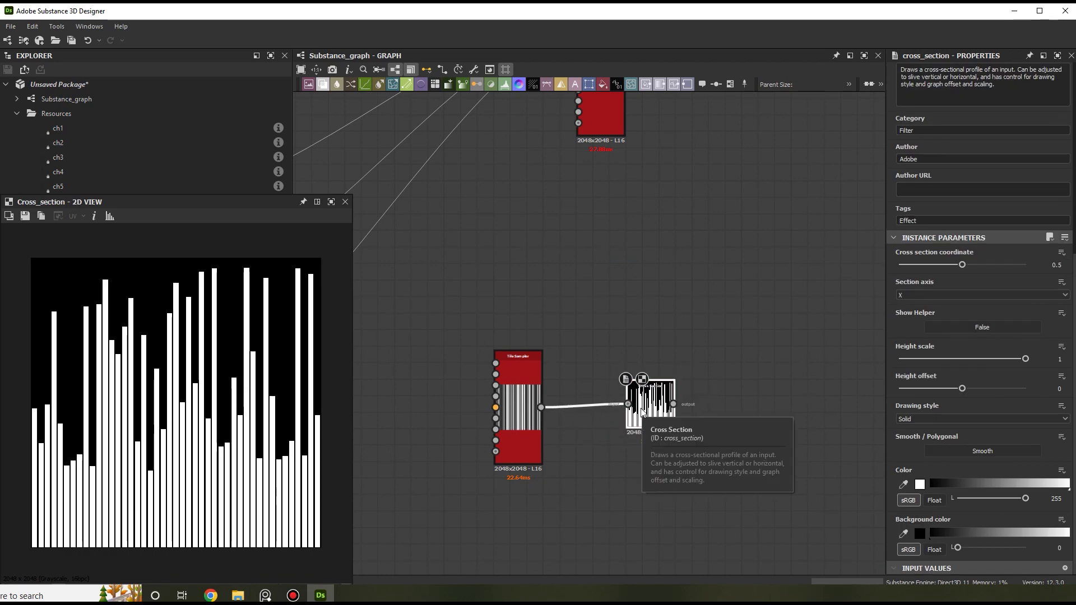
Compare the striped Tile Sampler's output with the Cross Section's column profile in the 2D view.
scroll(641, 412, "up", 3)
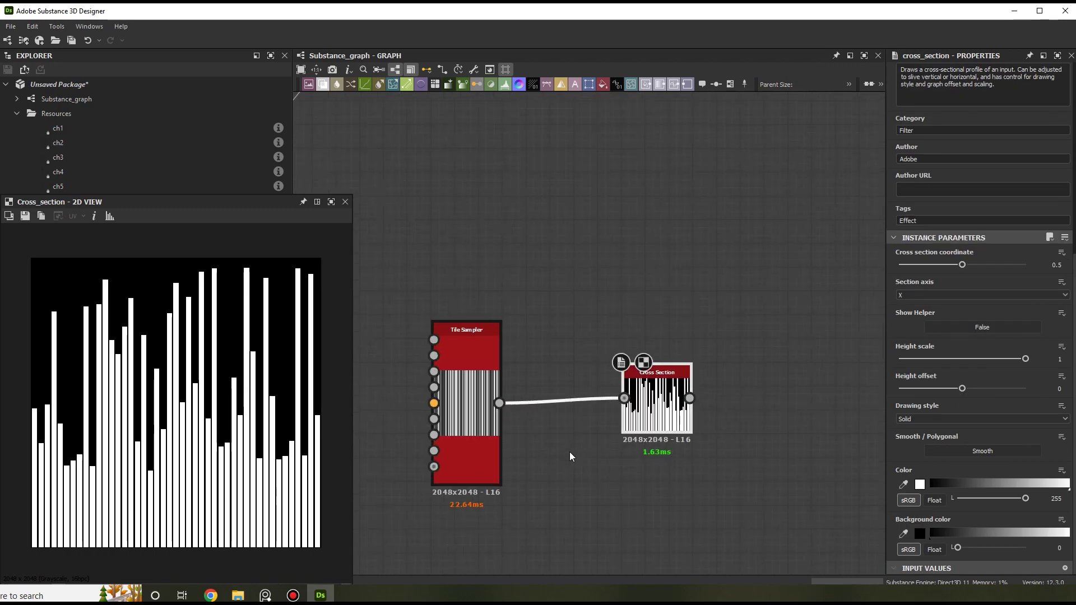
double_click(476, 420)
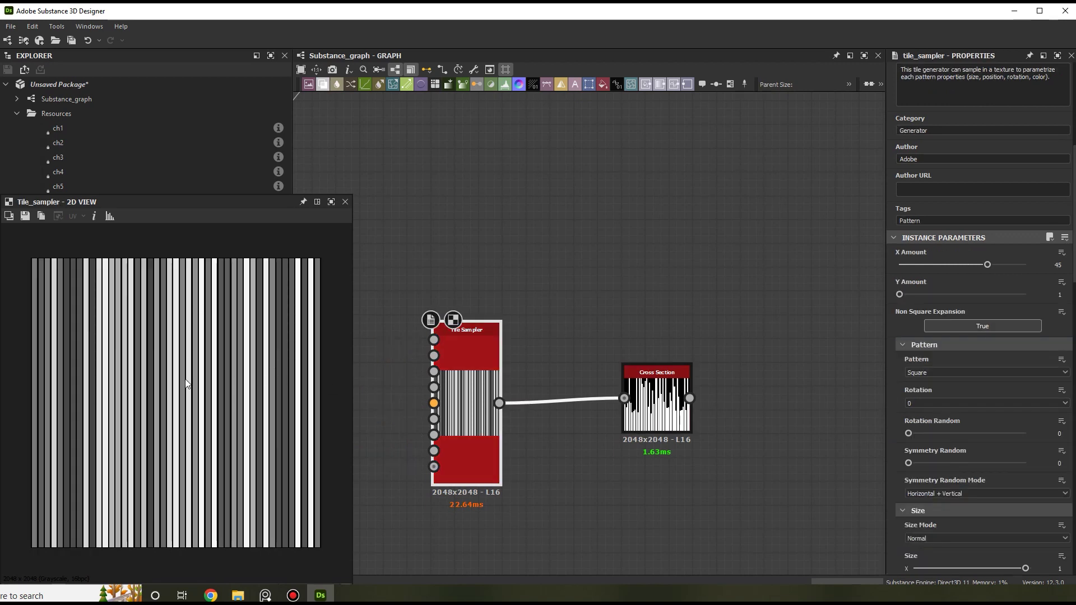
scroll(334, 395, "up", 4)
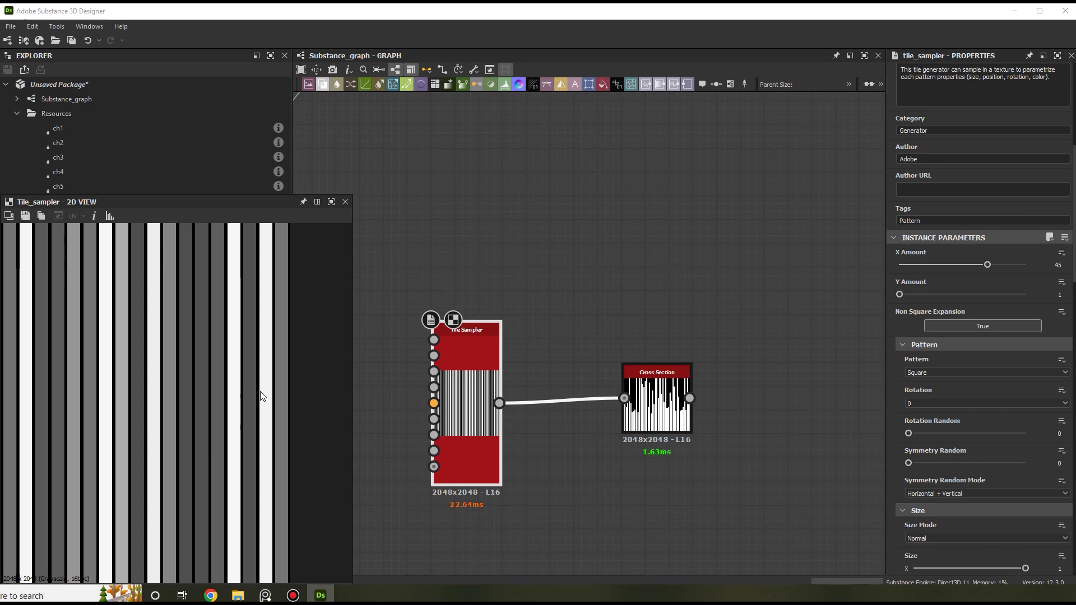
scroll(260, 391, "down", 1)
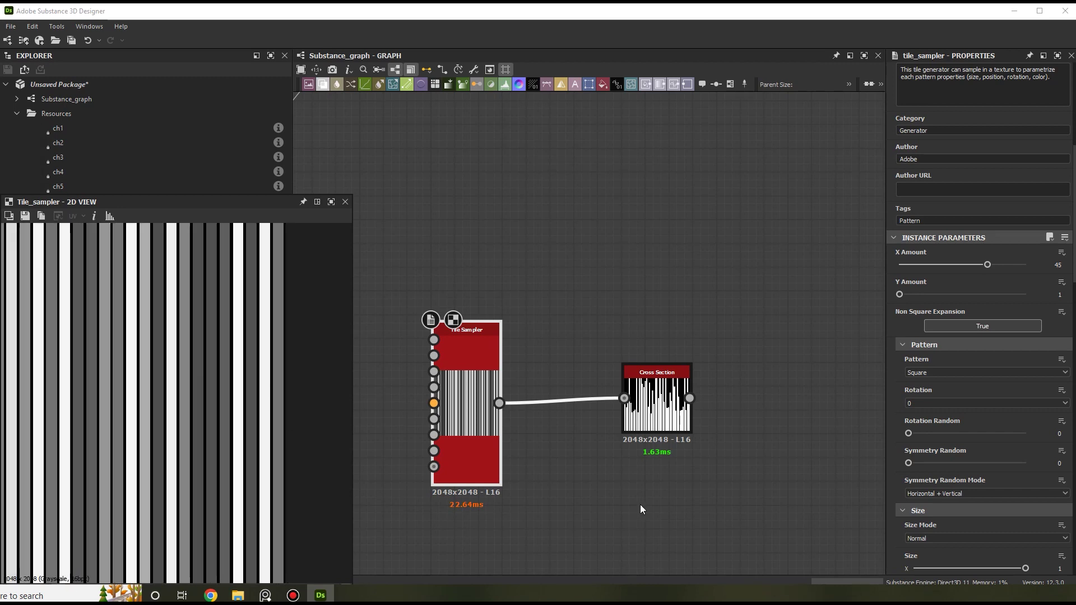
double_click(656, 404)
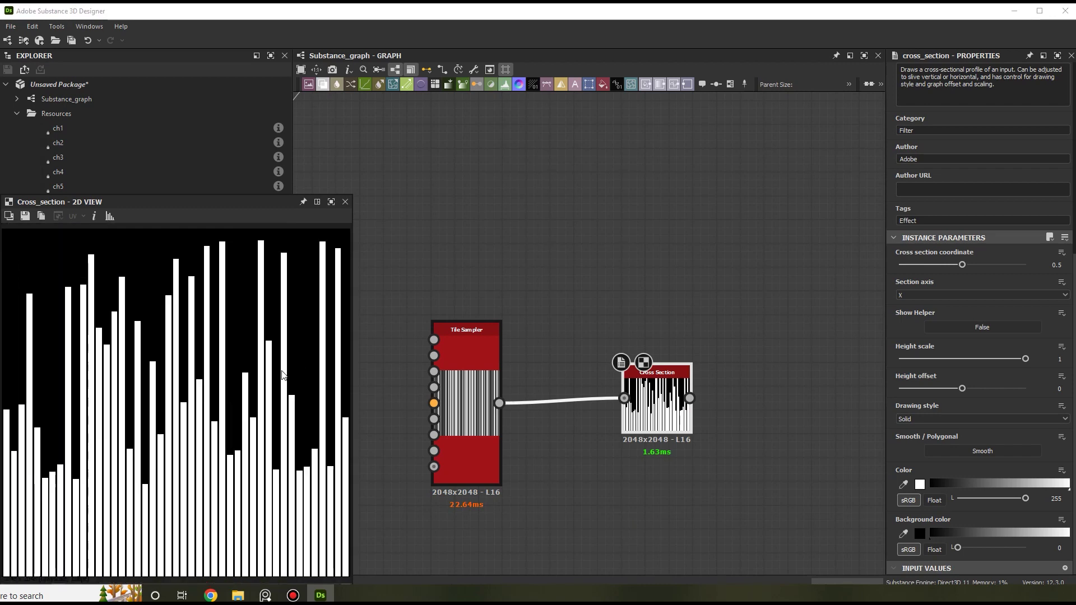
scroll(648, 336, "down", 5)
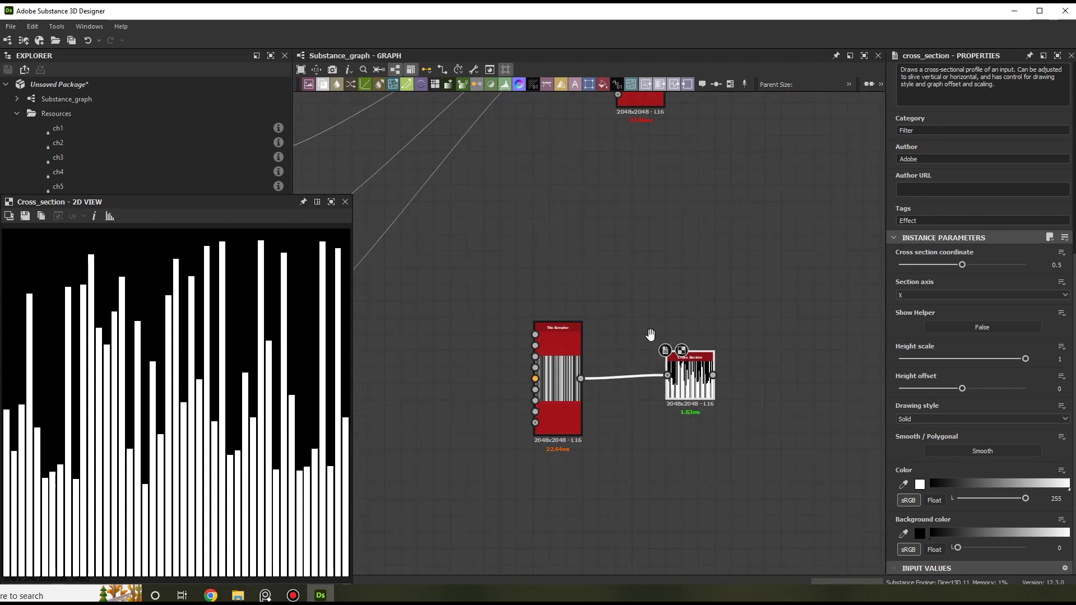
Connect the Cross Section output to the character Tile Sampler's Mask Map Input and preview the character Tile Sampler.
scroll(595, 286, "up", 3)
left_click_drag(509, 147, 593, 506)
left_click(708, 147)
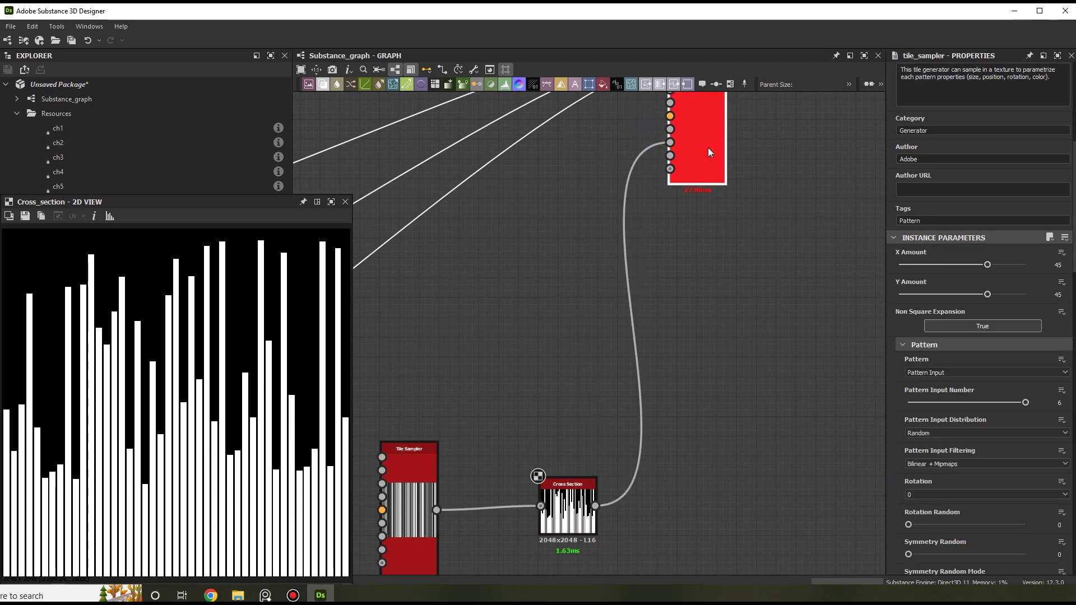
left_click_drag(708, 147, 724, 145)
double_click(725, 144)
Set the character Tile Sampler's Mask Map Threshold to 1.
scroll(1027, 346, "down", 10)
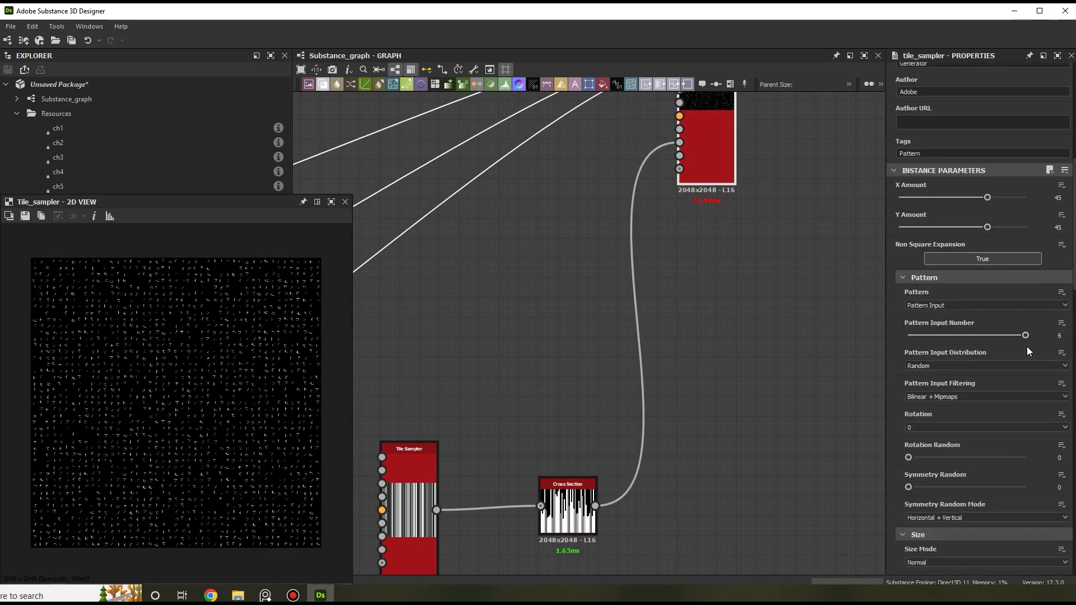
scroll(1017, 412, "down", 8)
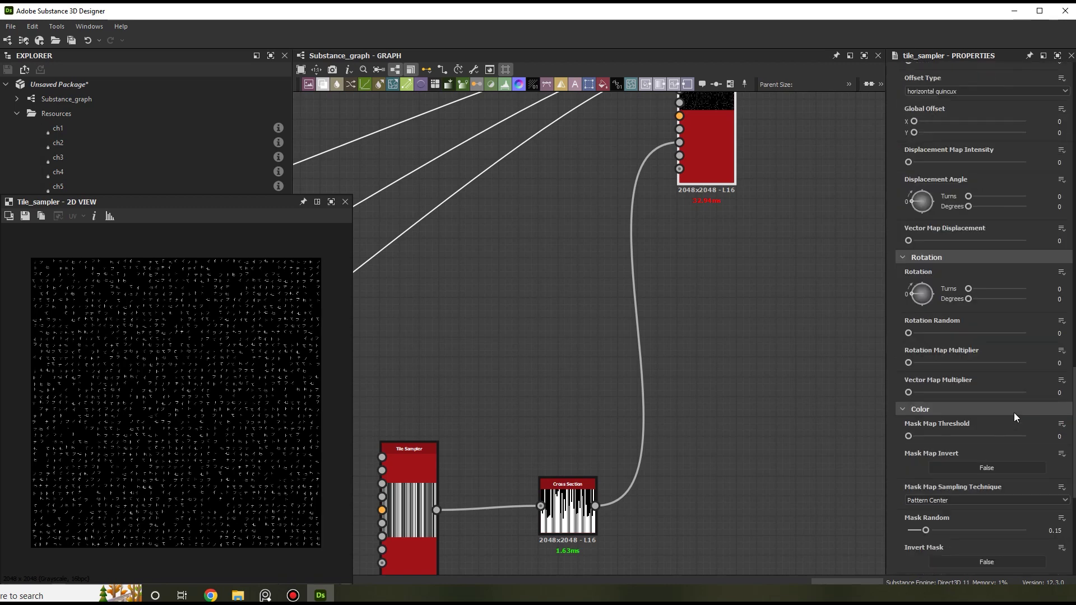
scroll(970, 405, "down", 2)
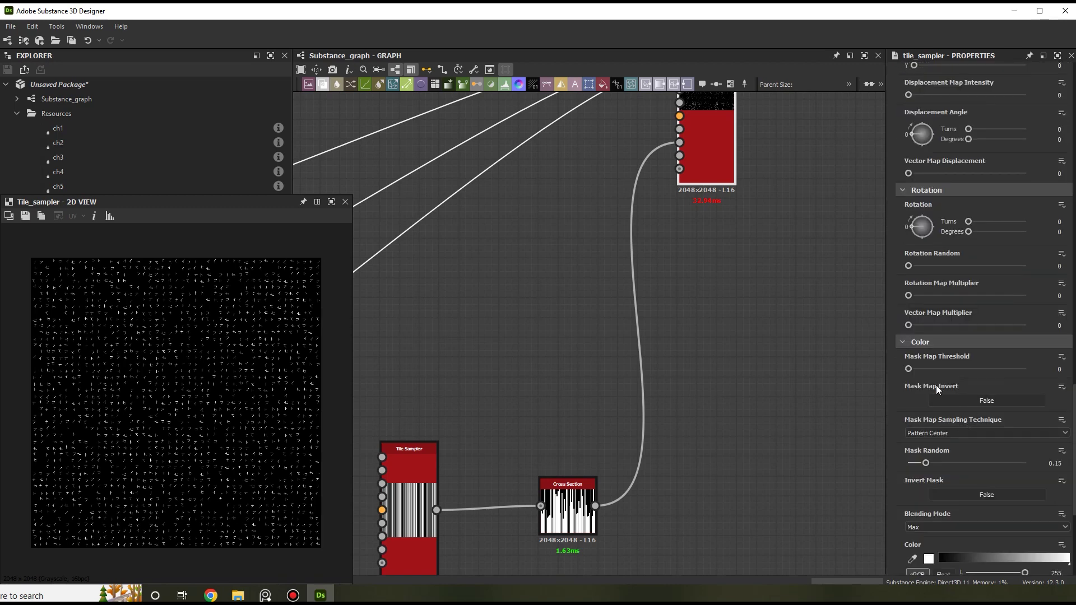
scroll(929, 371, "down", 3)
left_click_drag(934, 268, 1036, 270)
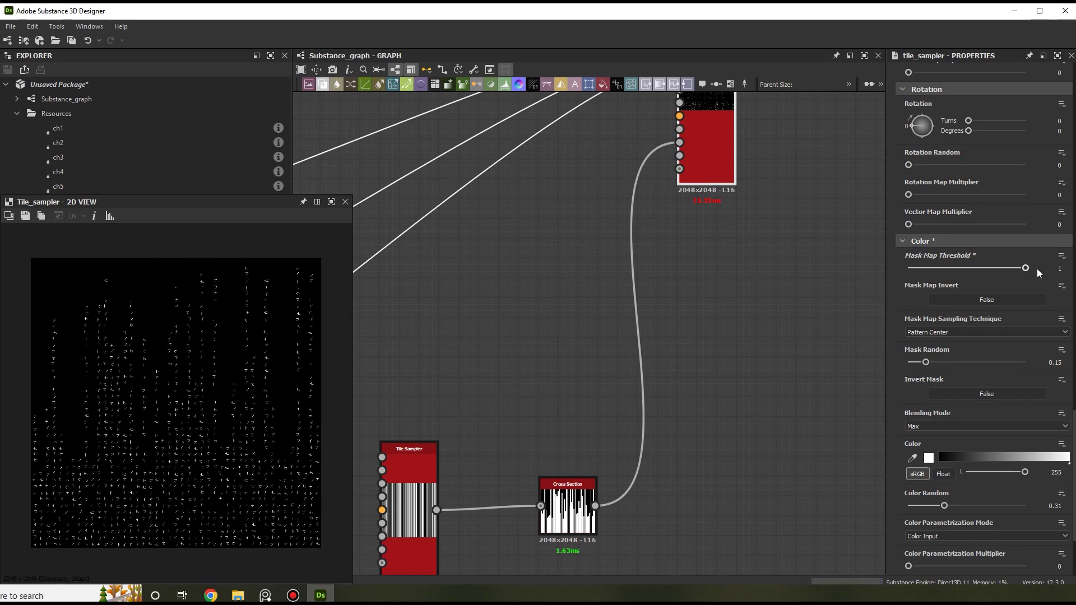
Turn on Mask Map Invert for the character Tile Sampler and inspect the hanging character columns.
left_click(985, 300)
middle_click_drag(540, 392, 583, 330)
scroll(146, 391, "up", 2)
scroll(156, 391, "down", 2)
scroll(164, 394, "up", 1)
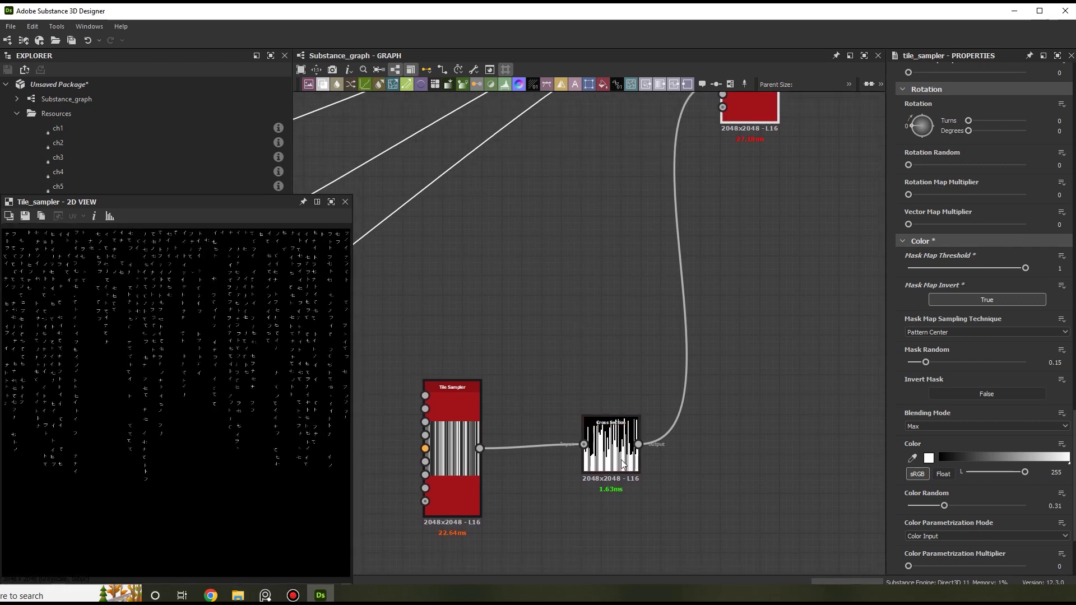
scroll(701, 308, "down", 2)
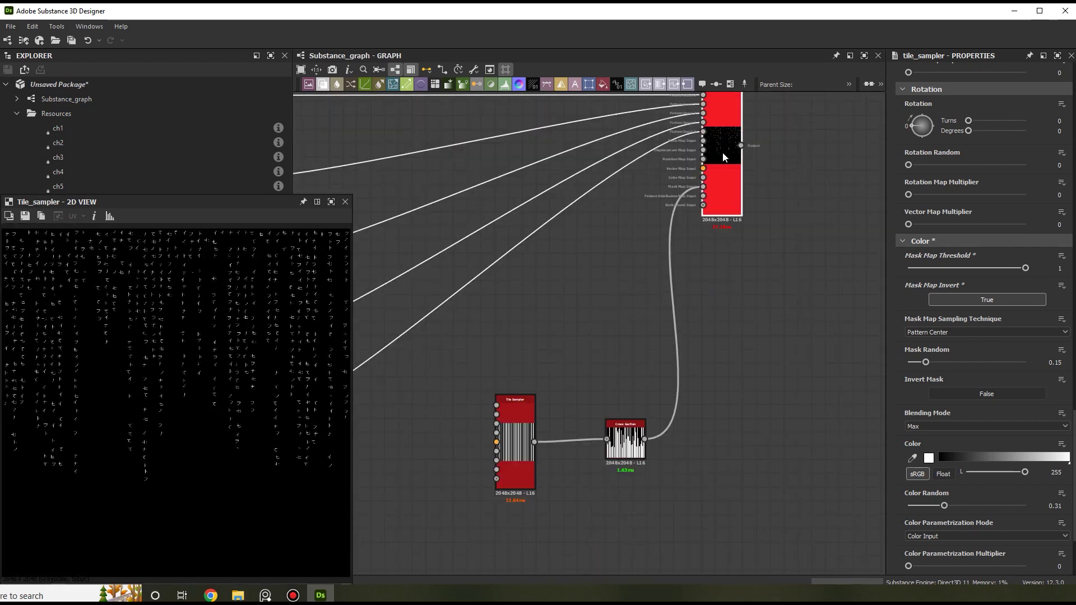
Set the Cross Section's Height offset to 0.29 to shorten the character columns, checking the character pattern in the 2D view.
left_click(630, 439)
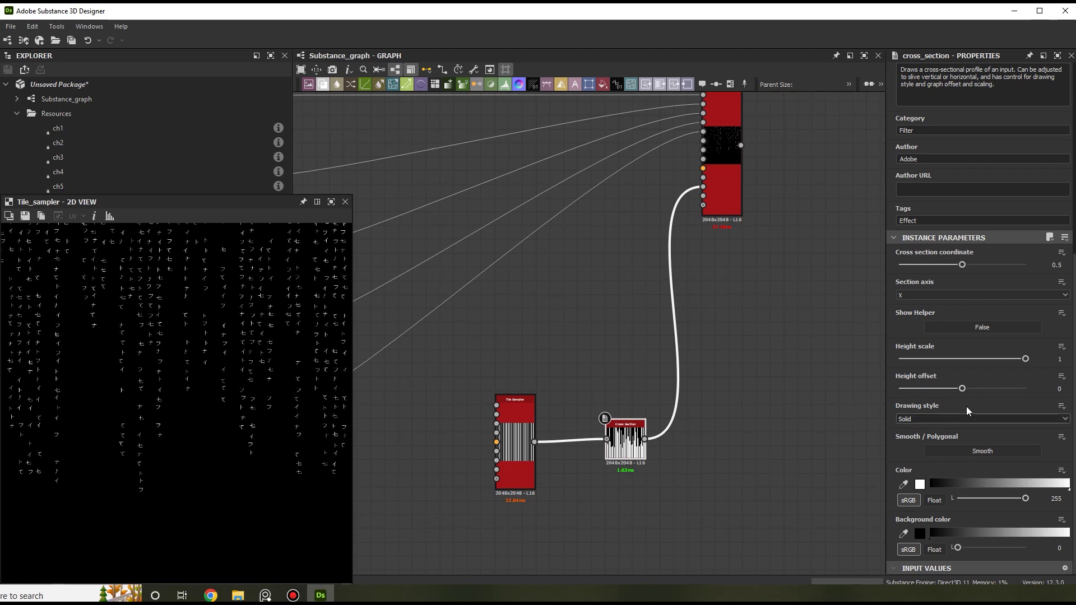
key("f")
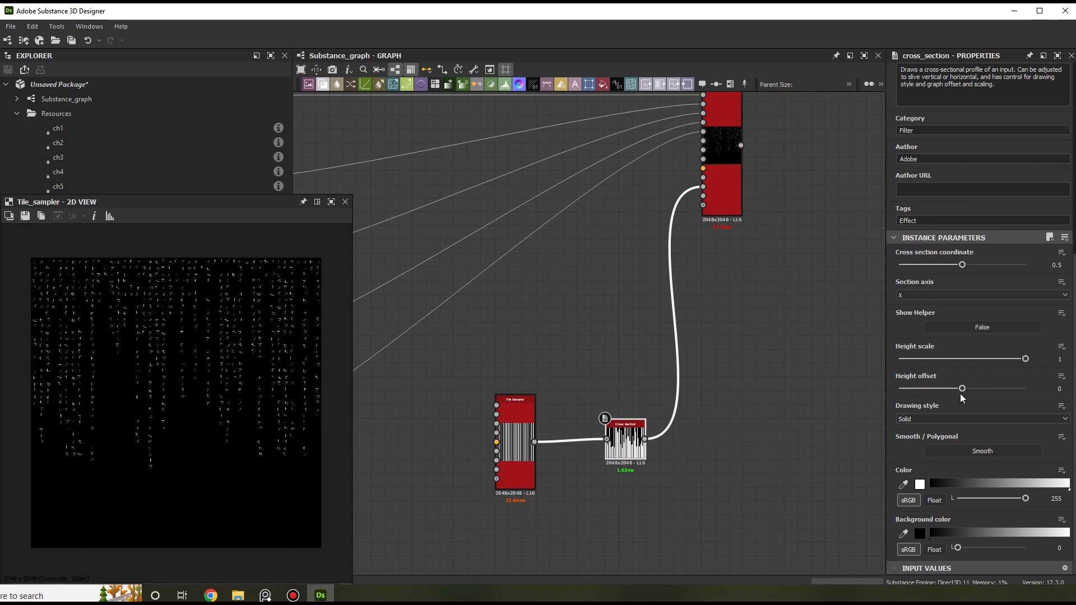
mouse_move(970, 396)
left_mouse_down()
mouse_move(1011, 392)
mouse_move(960, 400)
mouse_move(987, 396)
mouse_move(962, 400)
mouse_move(971, 399)
left_mouse_up()
scroll(204, 368, "up", 2)
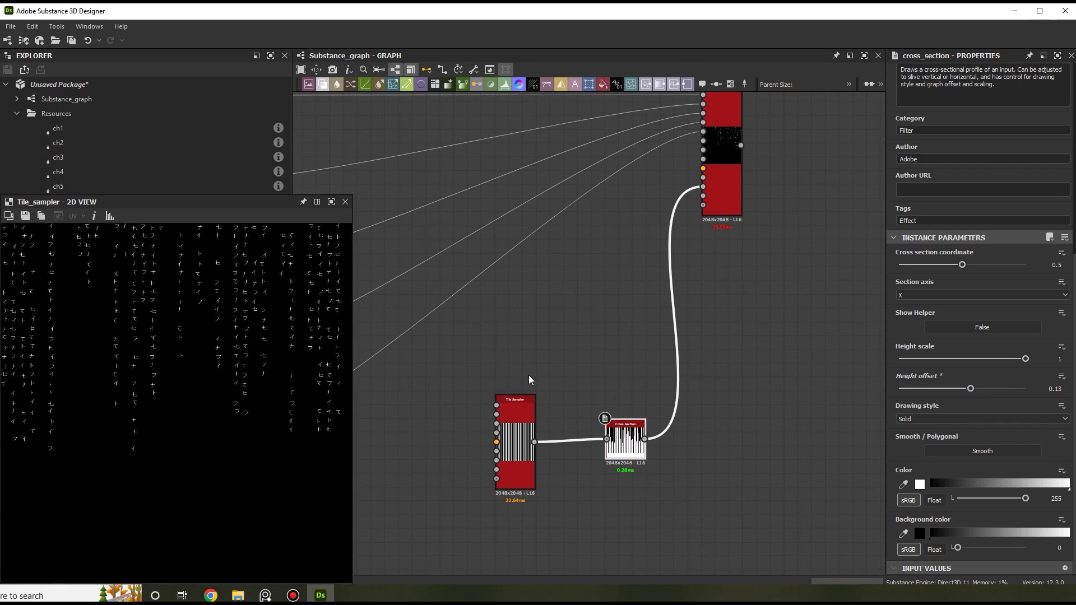
left_click(983, 388)
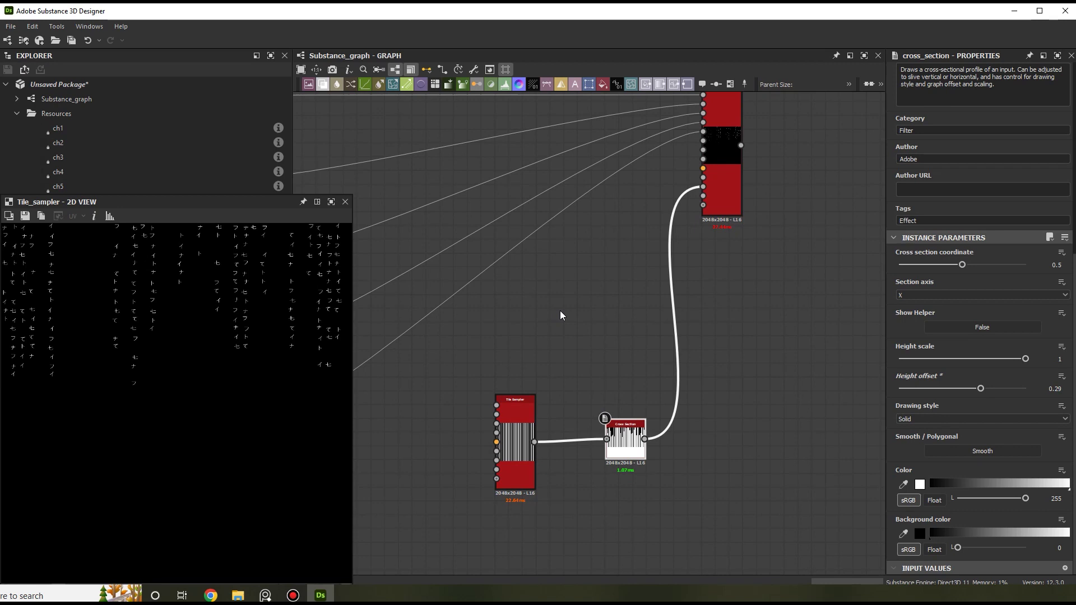
scroll(155, 335, "down", 3)
scroll(155, 364, "up", 3)
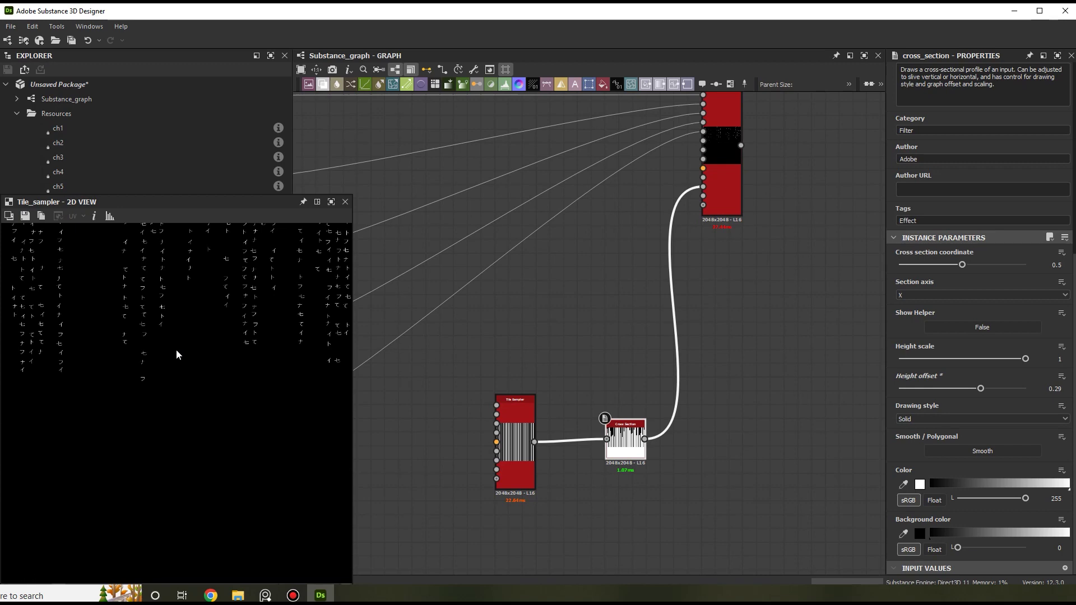
Add a Perlin Noise node before the striped Tile Sampler and set its Scale to 20.
middle_click_drag(605, 337, 754, 233)
scroll(574, 365, "up", 1)
left_click(573, 361)
key("space")
type("perlin")
key("Return")
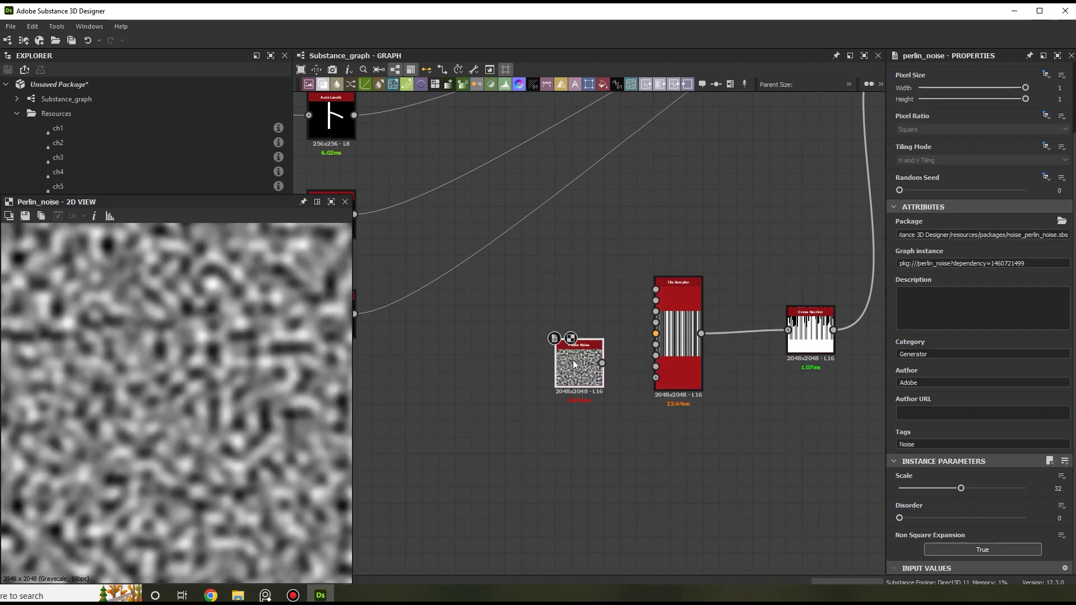
left_click(1058, 489)
type("20")
key("Return")
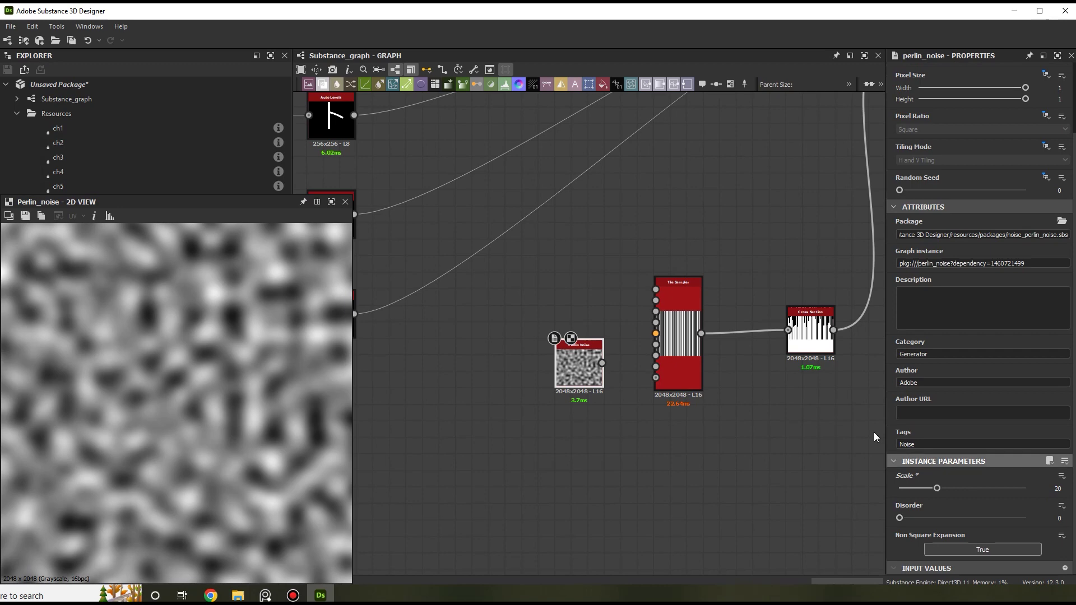
Connect the Perlin Noise output to the striped Tile Sampler's Color Map Input.
scroll(644, 365, "up", 1)
middle_click_drag(605, 362, 631, 349)
left_click_drag(630, 349, 569, 360)
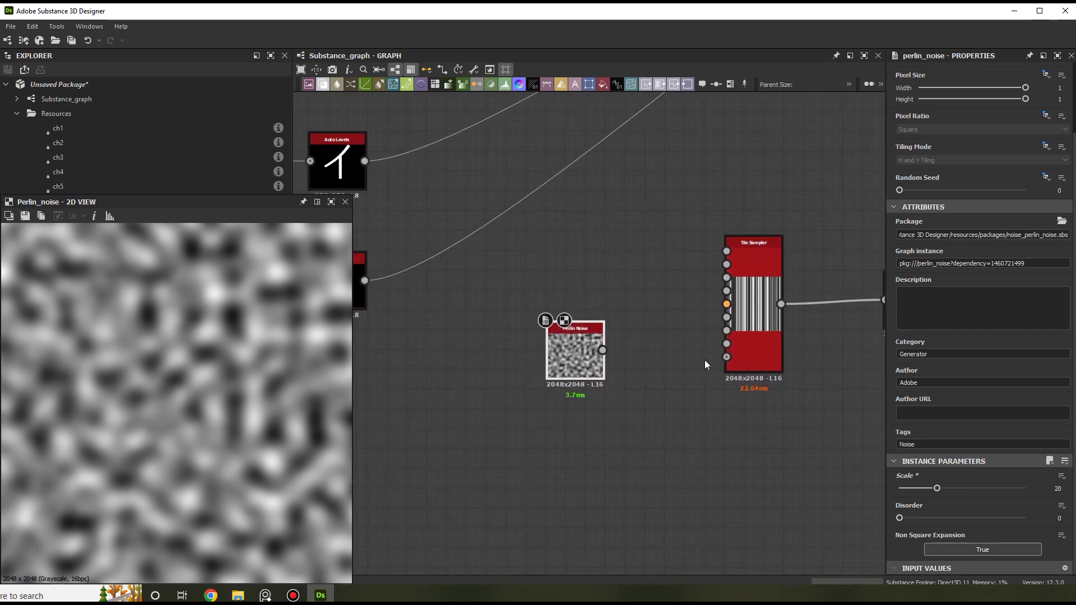
scroll(709, 359, "up", 2)
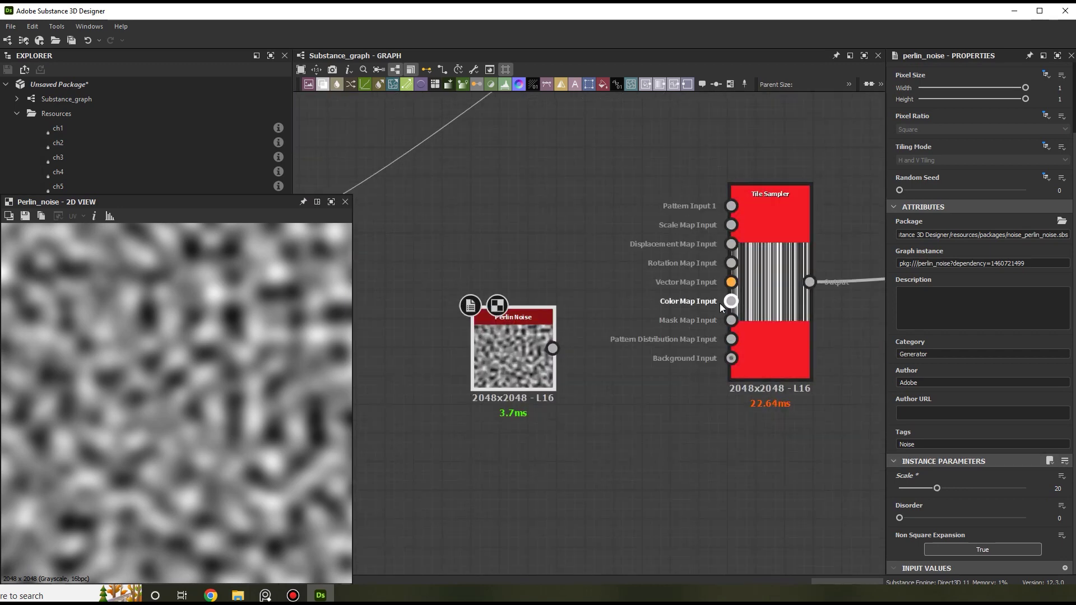
left_click_drag(732, 302, 553, 348)
left_click_drag(776, 316, 776, 311)
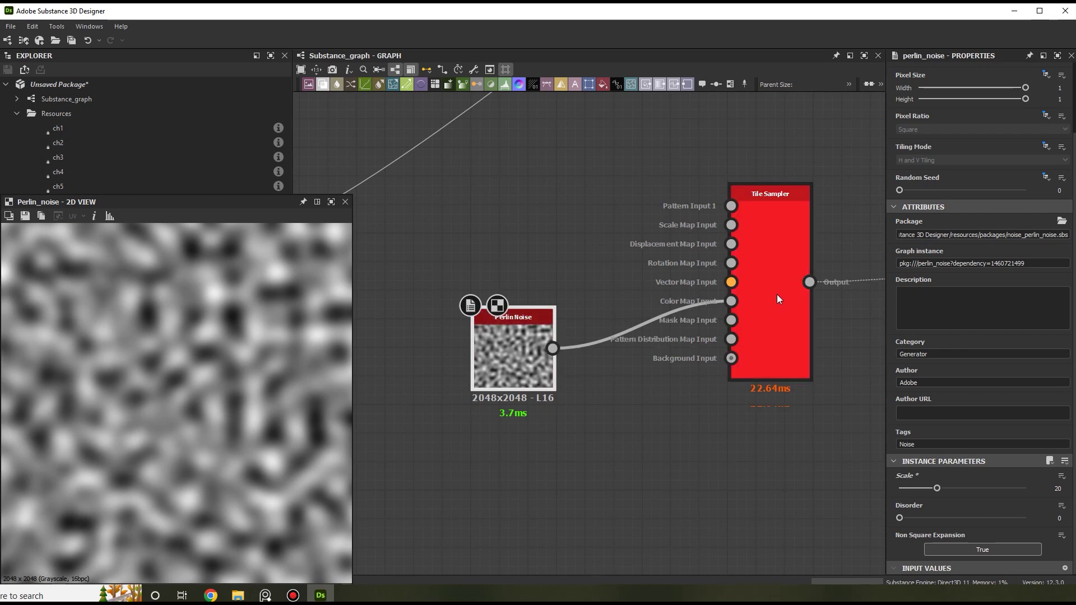
Set the striped Tile Sampler's Color Random to 0 and its Color Parametrization Multiplier to 1.
double_click(777, 295)
scroll(1034, 400, "down", 10)
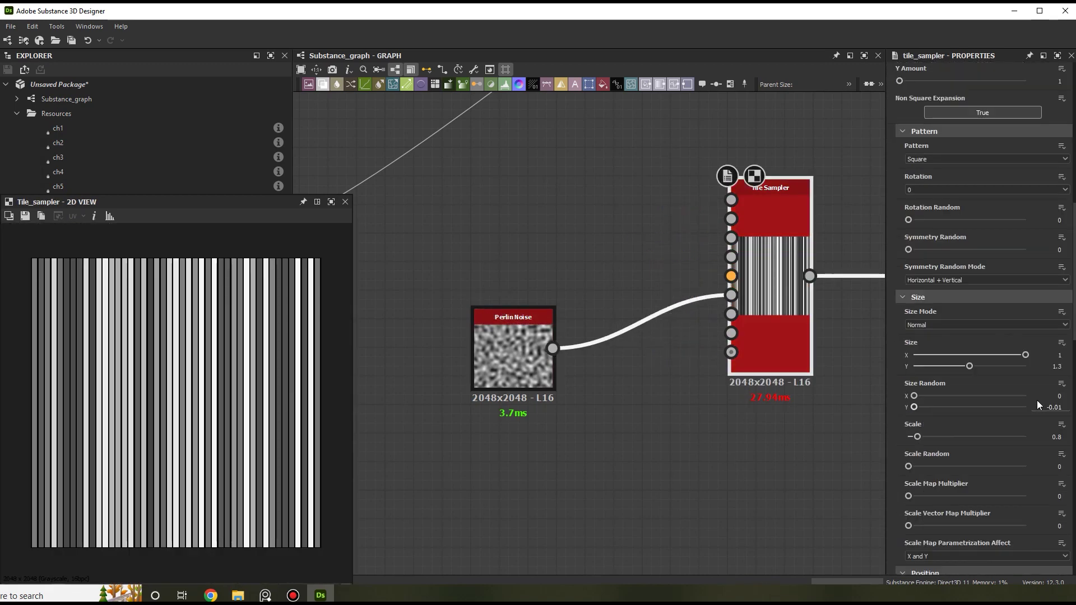
scroll(1025, 399, "down", 10)
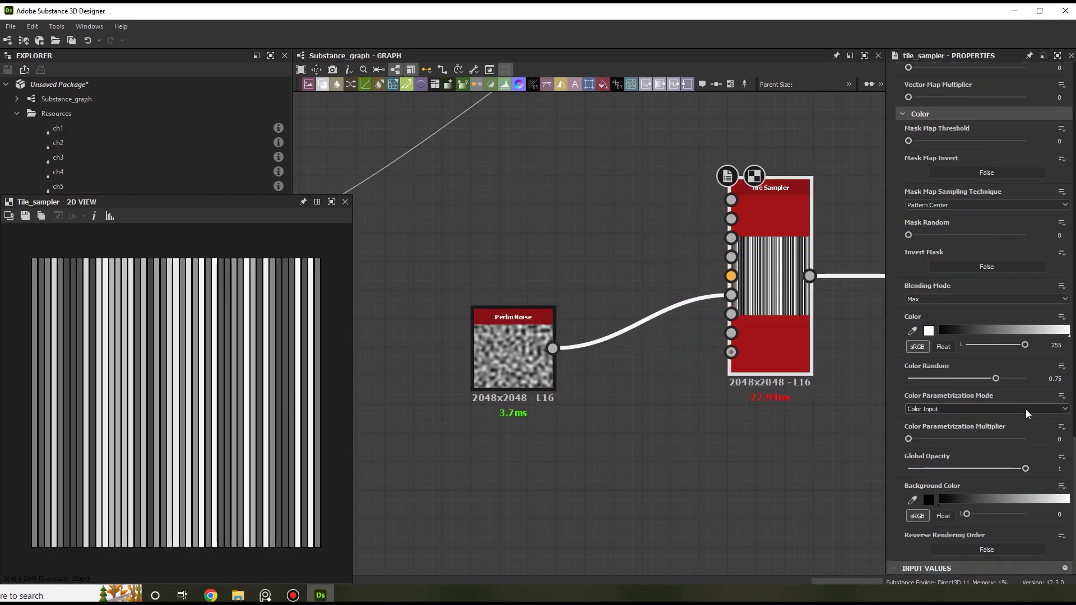
left_click_drag(987, 380, 900, 382)
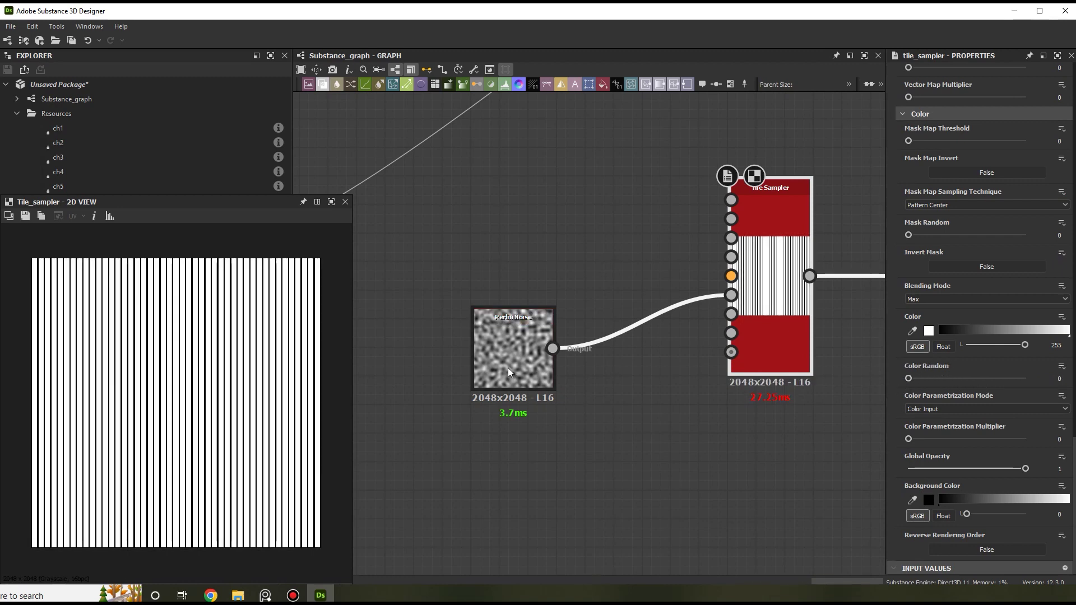
left_click_drag(508, 368, 508, 323)
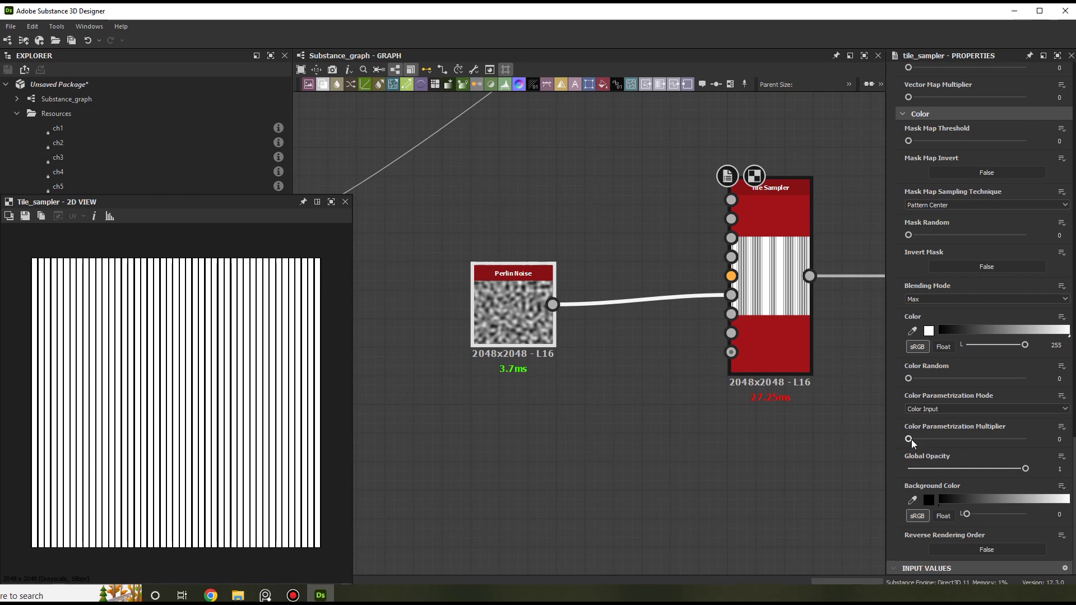
left_click_drag(914, 439, 1032, 444)
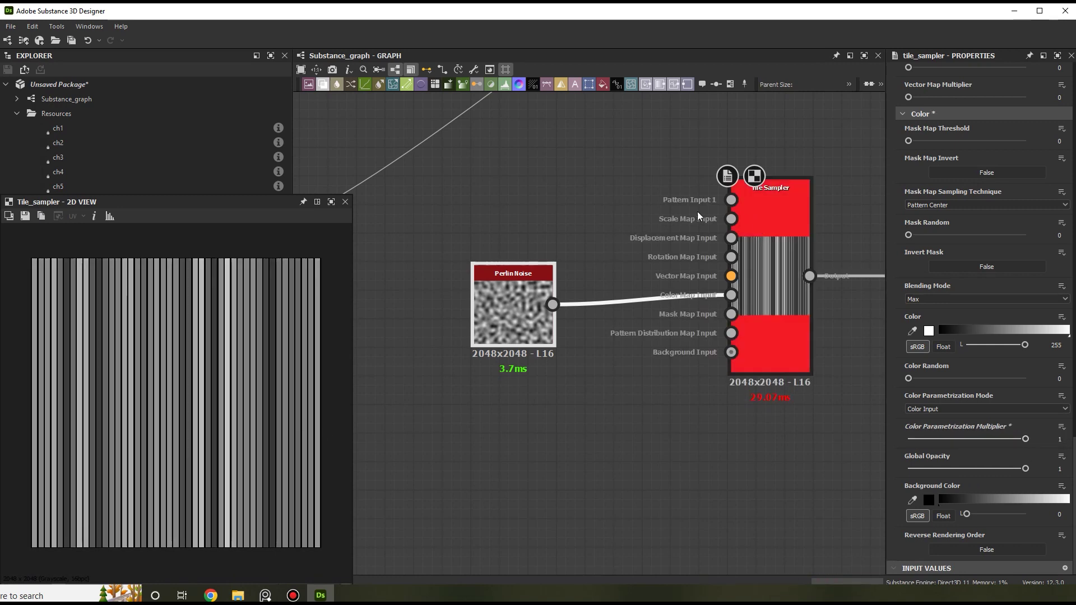
Preview the Cross Section and set the Perlin Noise's Disorder to 0.75 to vary the column heights.
scroll(486, 234, "down", 3)
scroll(561, 252, "down", 2)
scroll(652, 339, "up", 2)
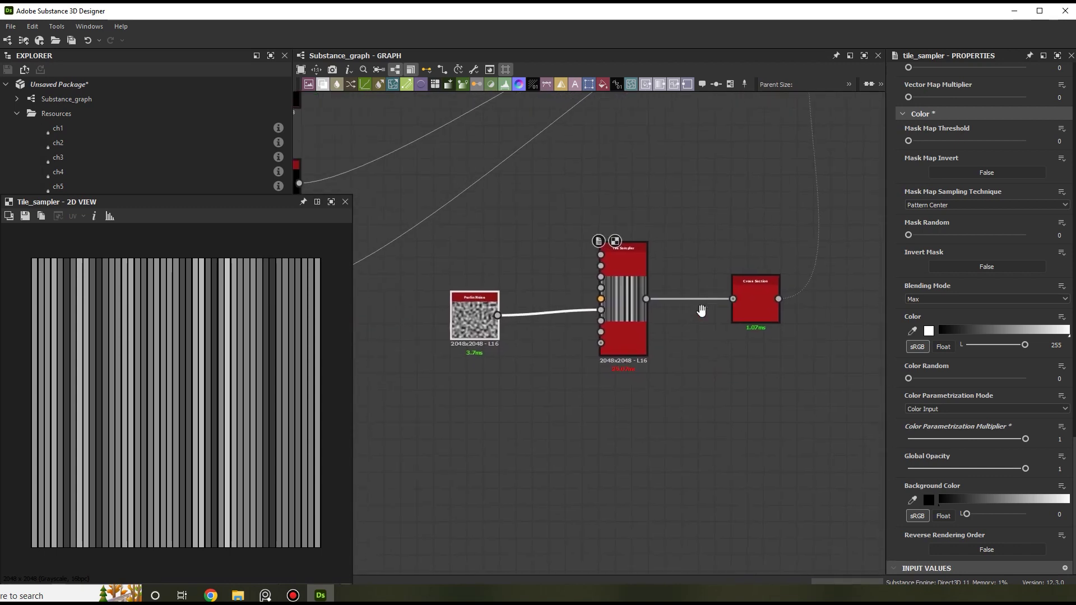
double_click(748, 294)
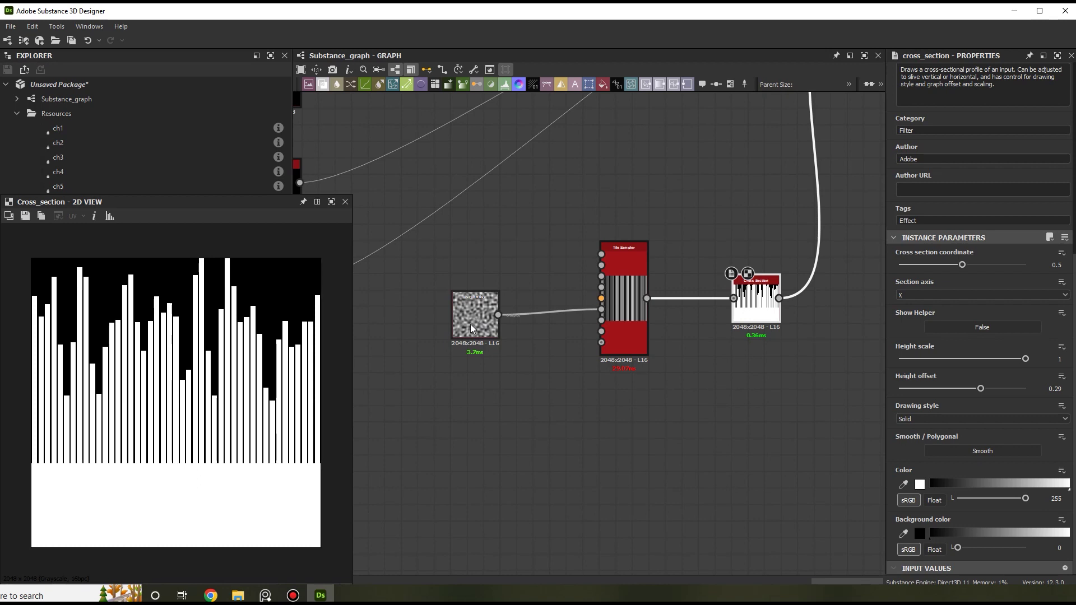
left_click(477, 324)
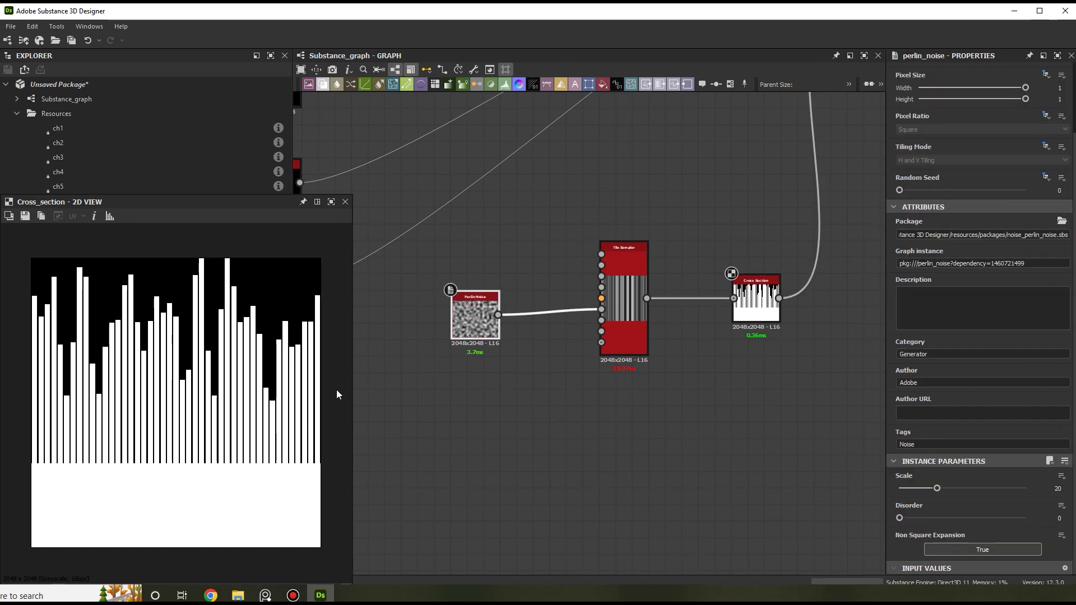
left_click_drag(900, 518, 990, 514)
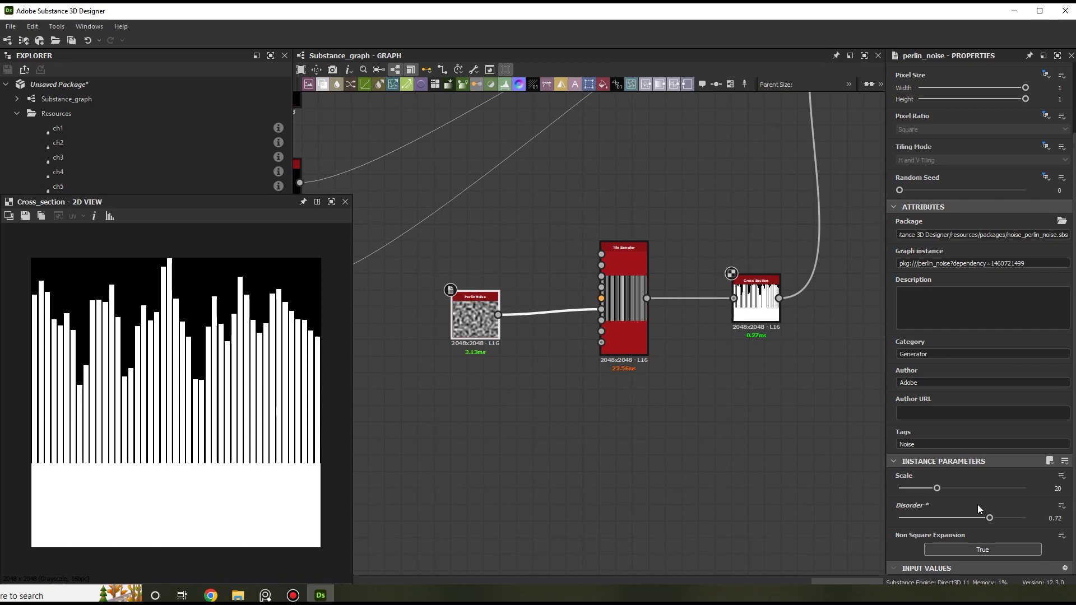
left_click_drag(991, 518, 994, 519)
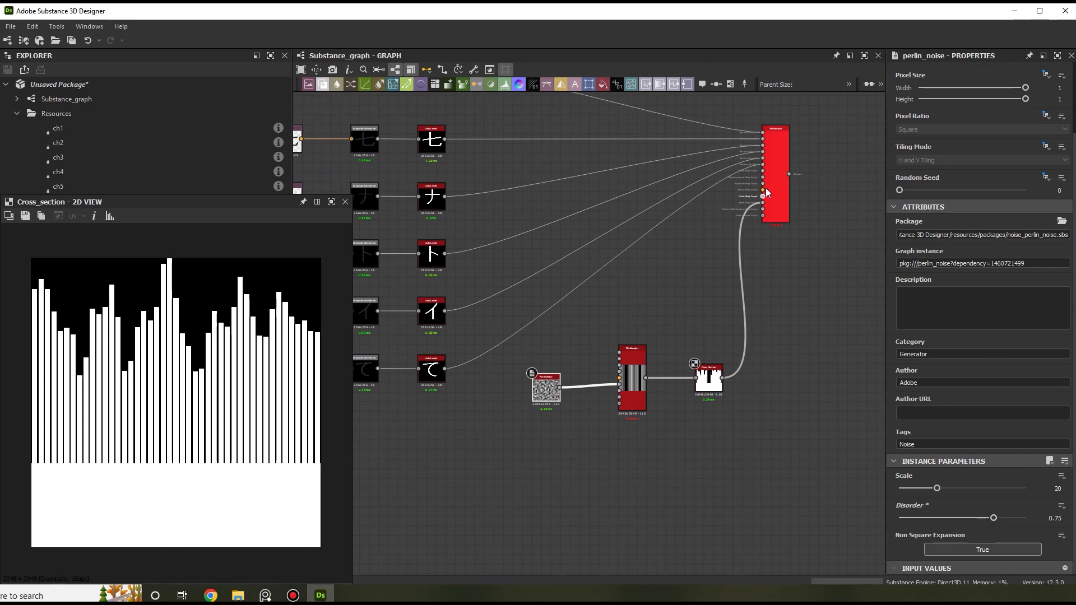
Preview the character Tile Sampler and set the Perlin Noise's Disorder to 0.66.
scroll(778, 206, "up", 2)
double_click(587, 490)
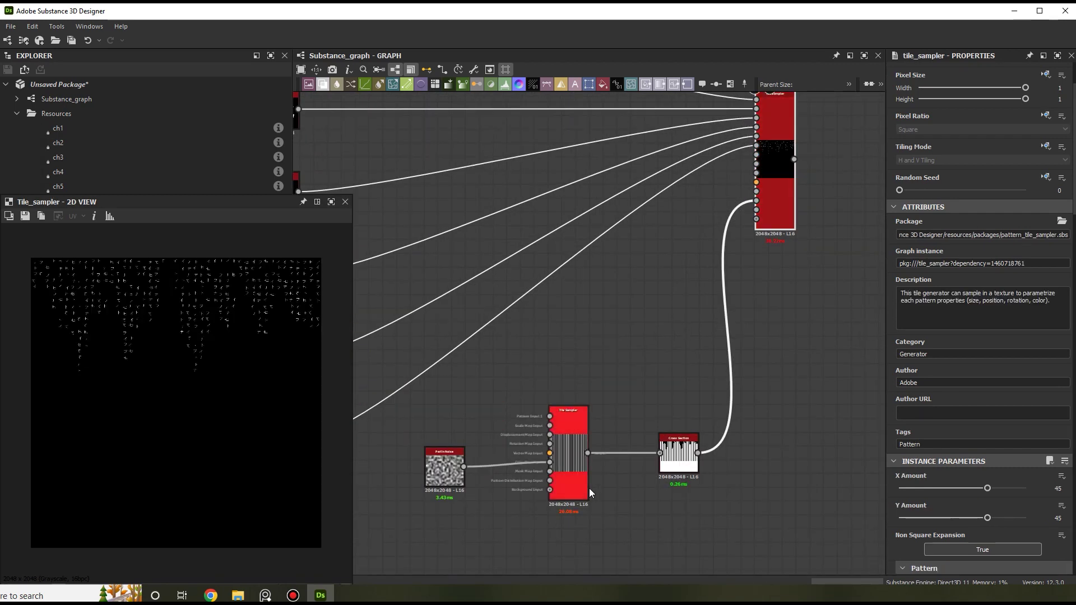
scroll(490, 465, "up", 3)
left_click(479, 420)
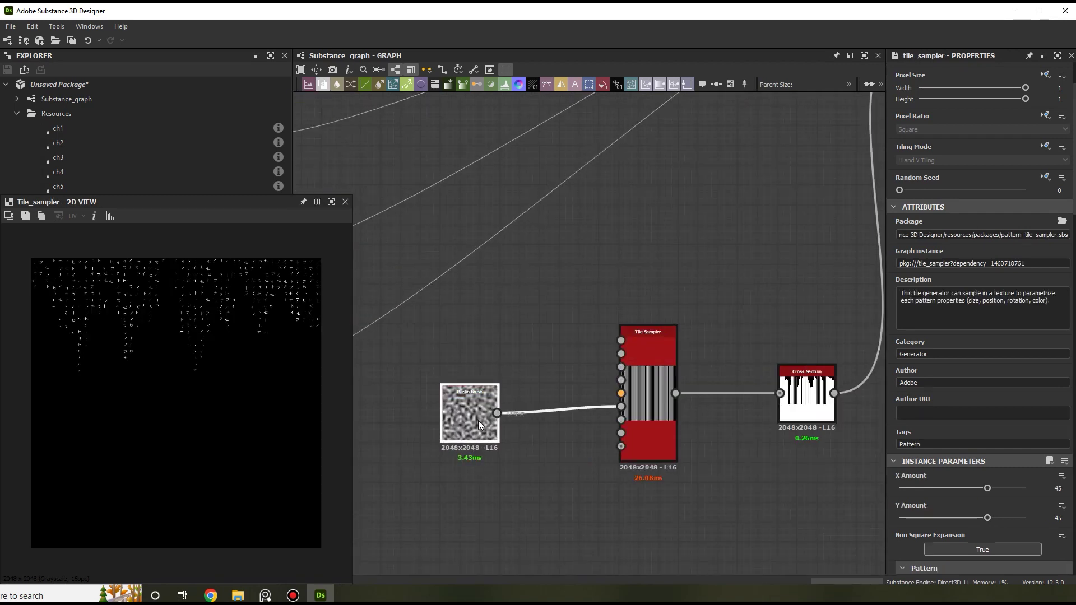
scroll(156, 341, "up", 2)
left_click_drag(926, 516, 983, 524)
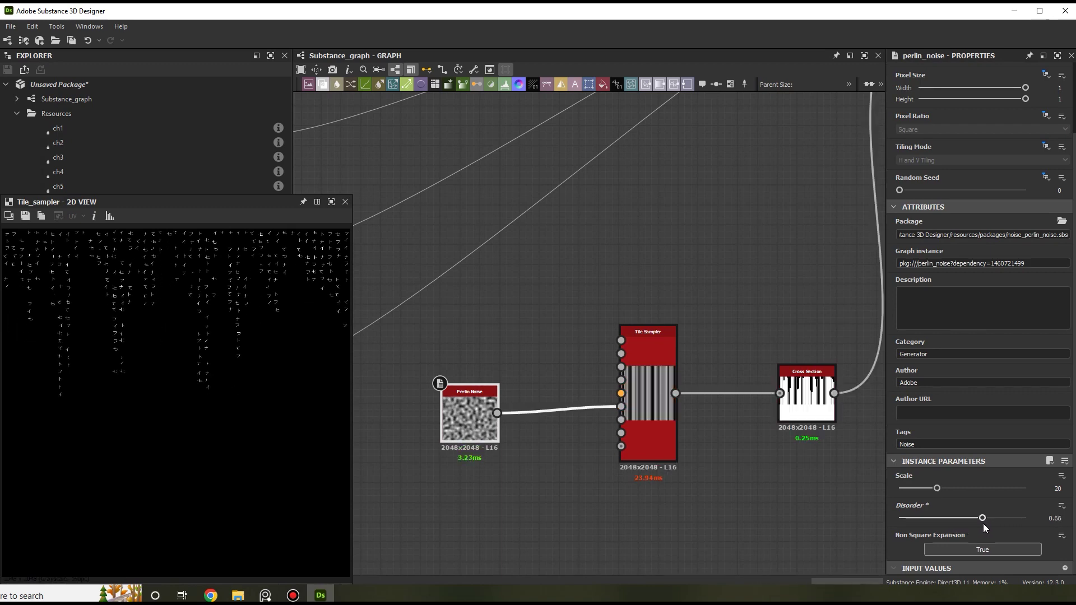
Set the Cross Section's Height offset to 0.08 to lengthen the character columns.
scroll(520, 424, "down", 1)
left_click(768, 342)
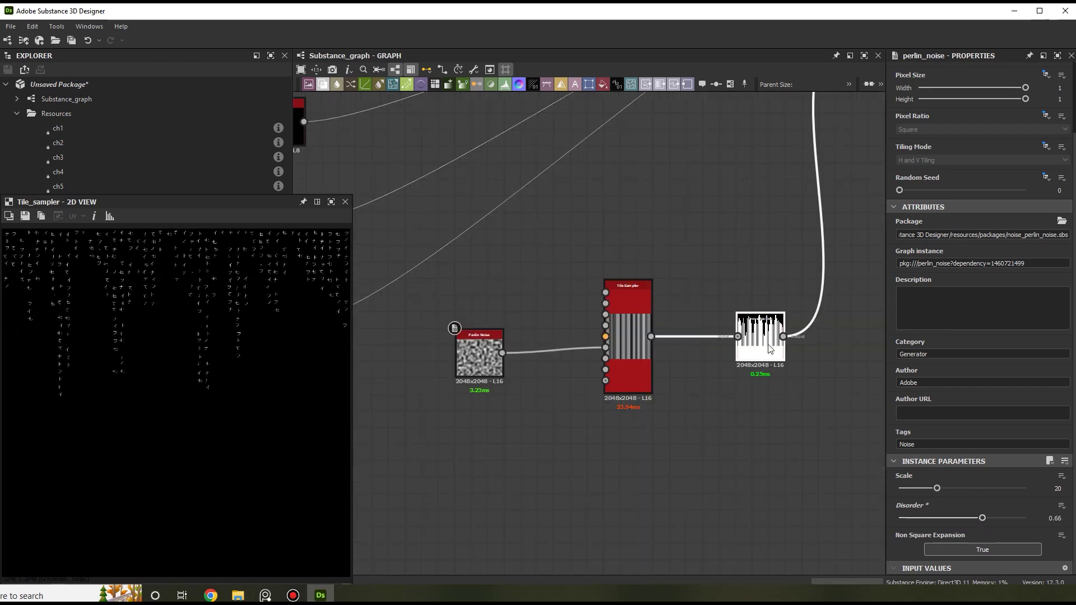
scroll(936, 547, "down", 3)
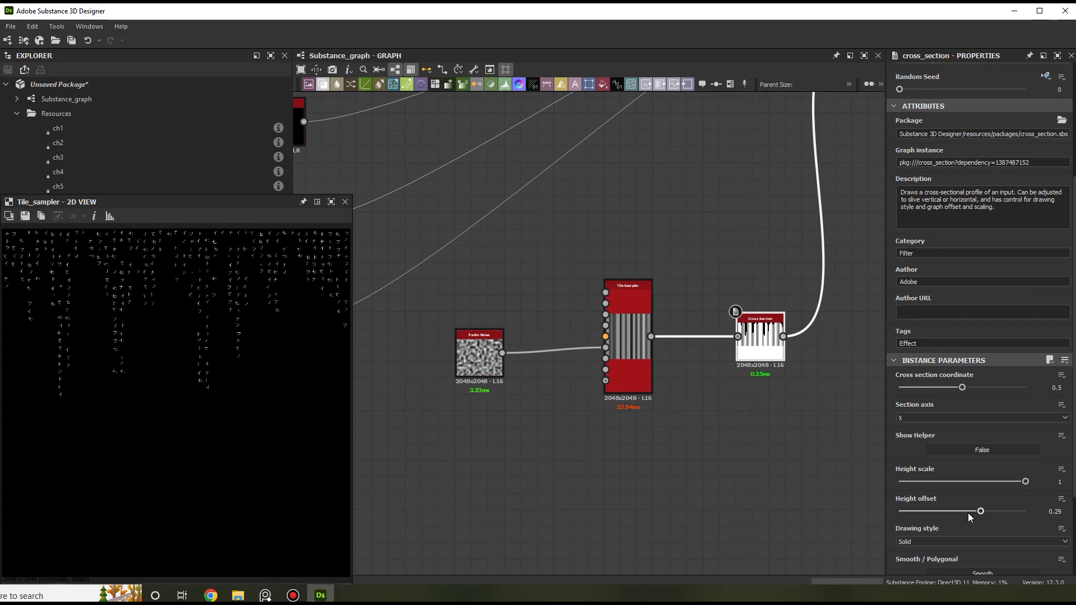
left_click(481, 370)
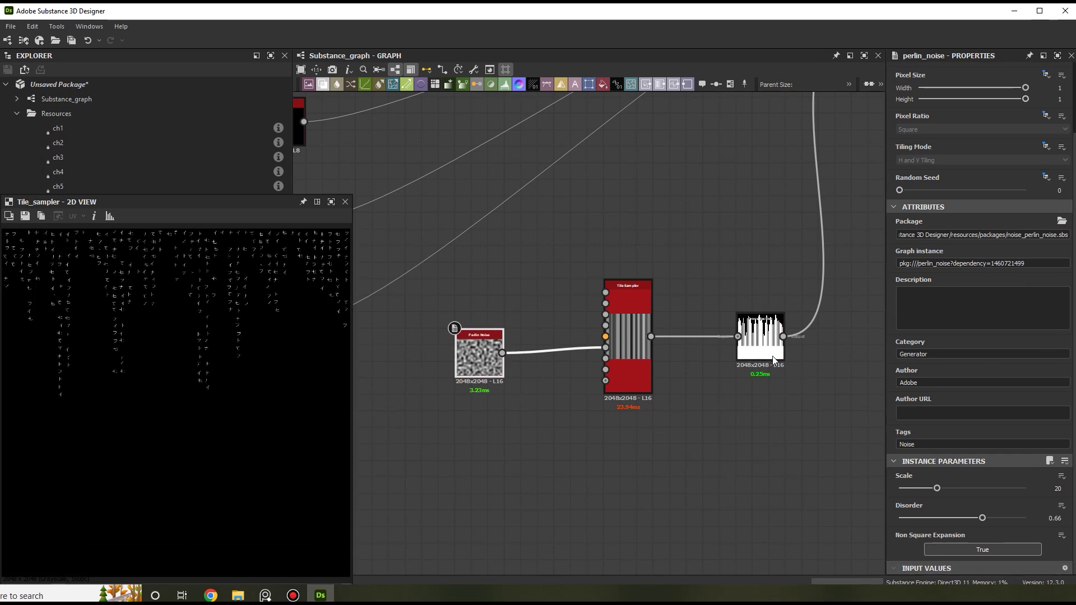
scroll(952, 512, "down", 2)
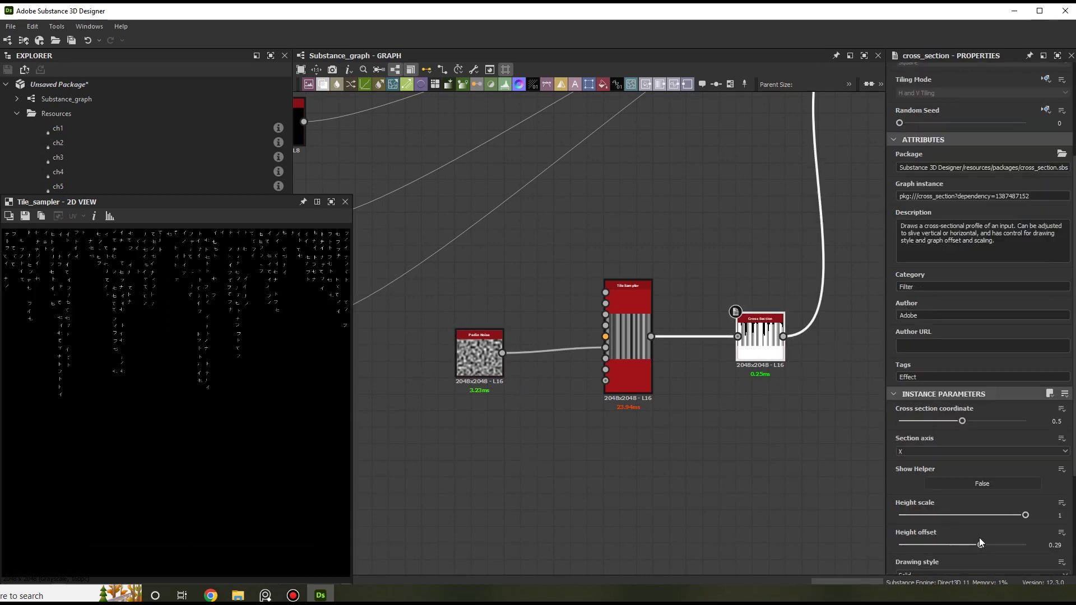
mouse_move(978, 550)
left_mouse_down()
mouse_move(960, 547)
mouse_move(978, 548)
left_mouse_up()
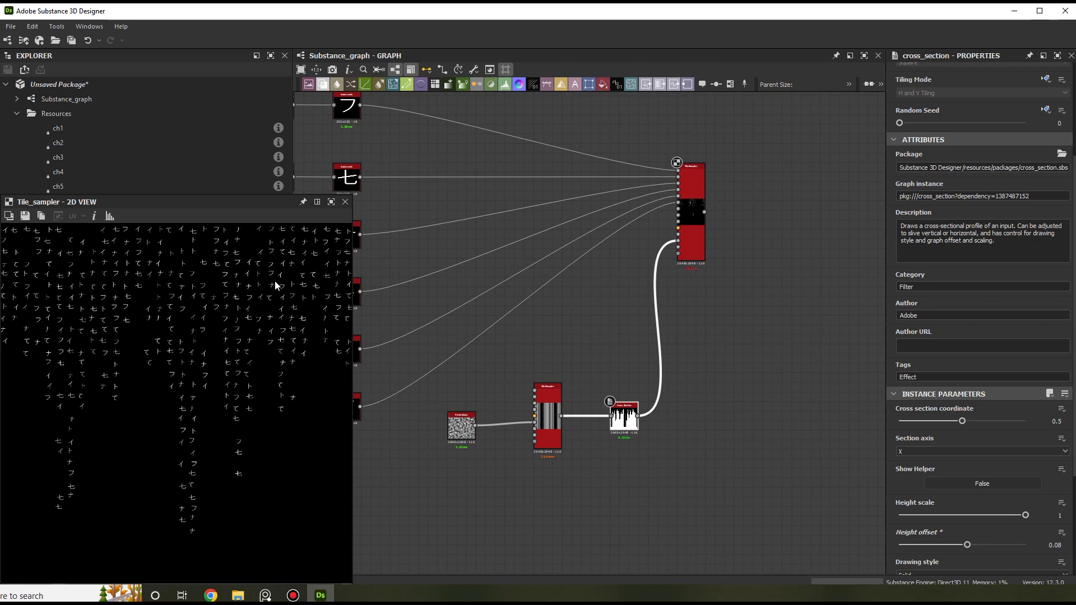
Preview the striped Tile Sampler and place an unconnected duplicate of it below the Cross Section.
scroll(577, 393, "up", 3)
left_click(566, 332)
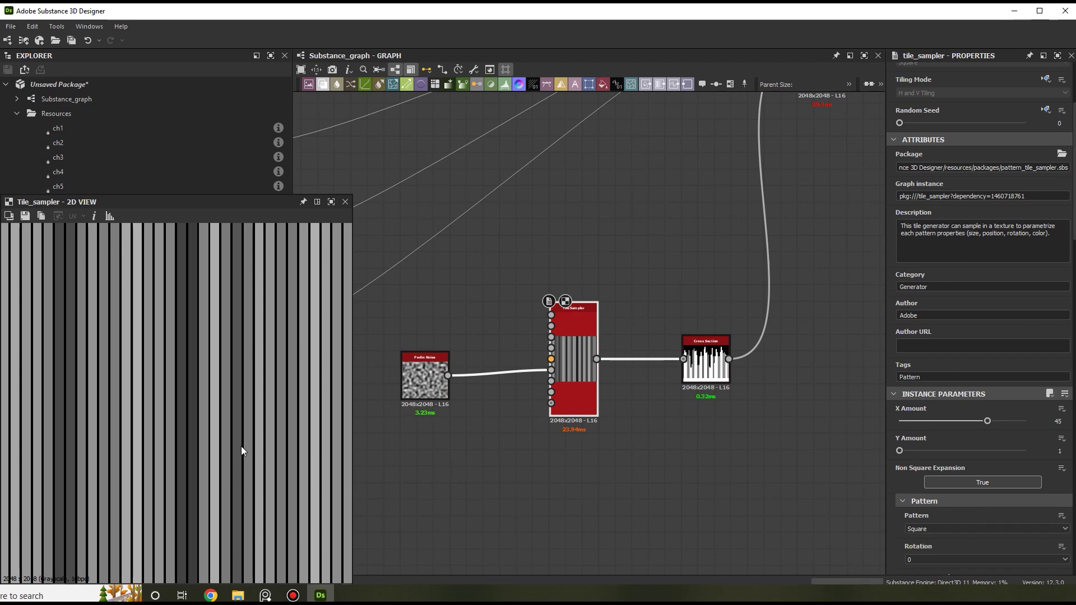
scroll(277, 482, "down", 2)
scroll(261, 479, "up", 3)
scroll(261, 479, "down", 1)
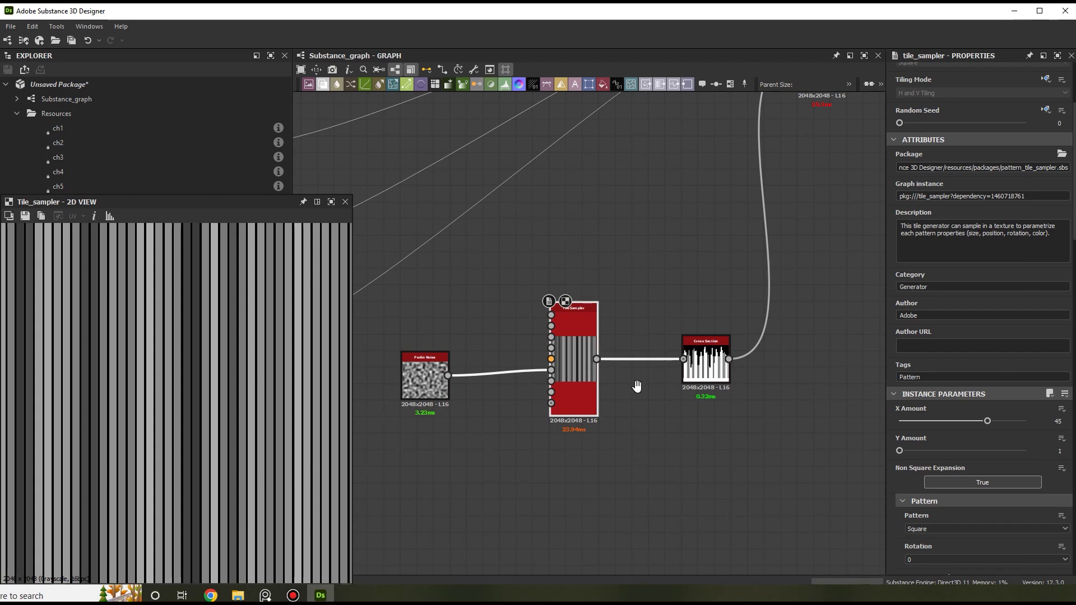
middle_click_drag(637, 387, 642, 317)
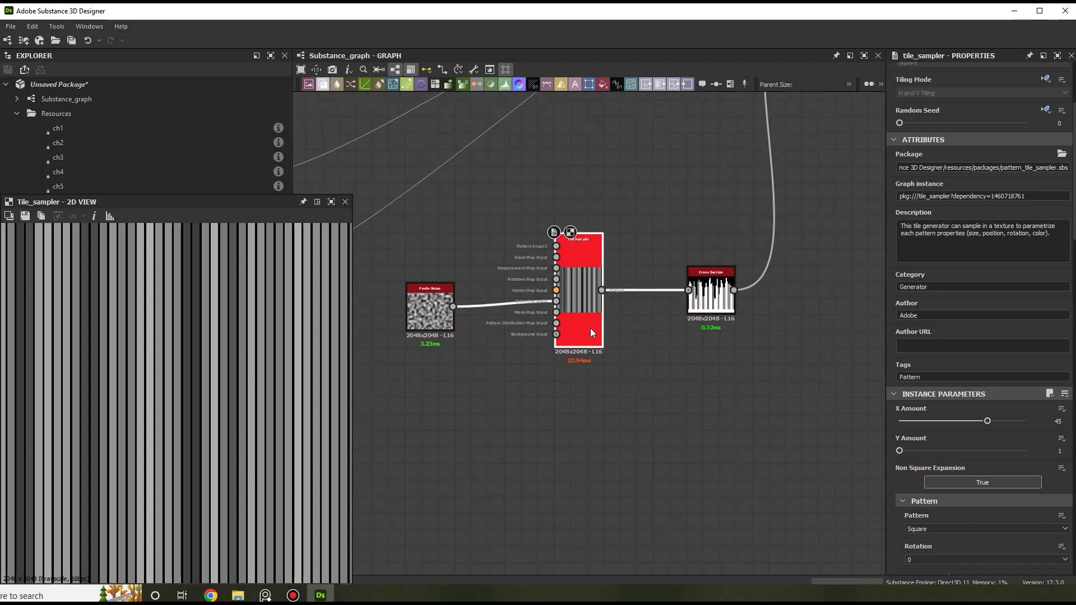
key("ctrl+shift+d")
left_click_drag(591, 350, 739, 464)
left_click(650, 497)
key("Delete")
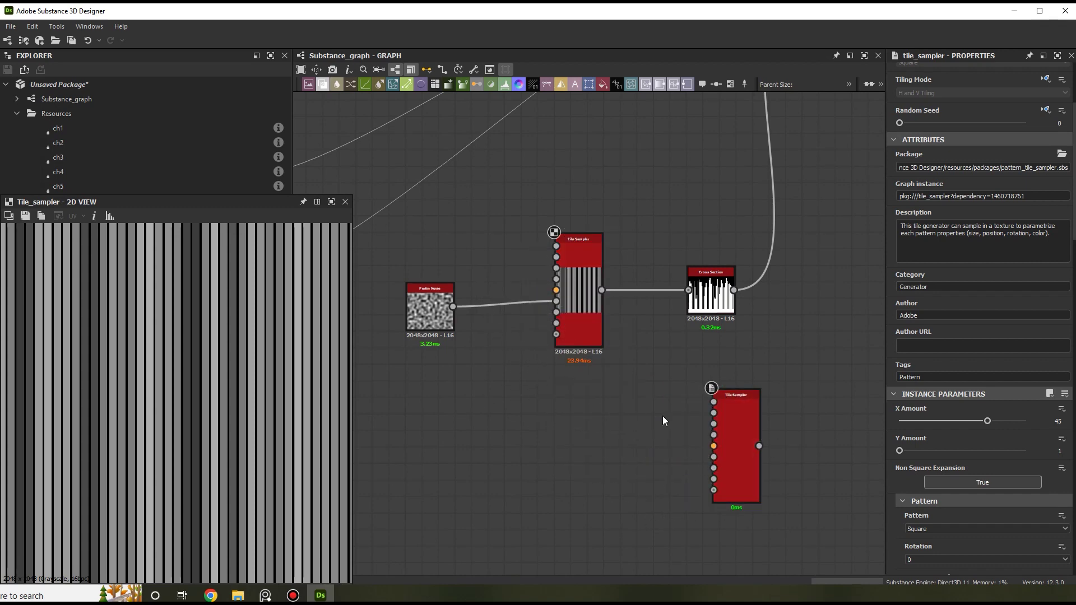
Preview the duplicated Tile Sampler and set its Color Parametrization Multiplier to 0 and Color Random to 0.73.
scroll(697, 484, "up", 2)
double_click(725, 455)
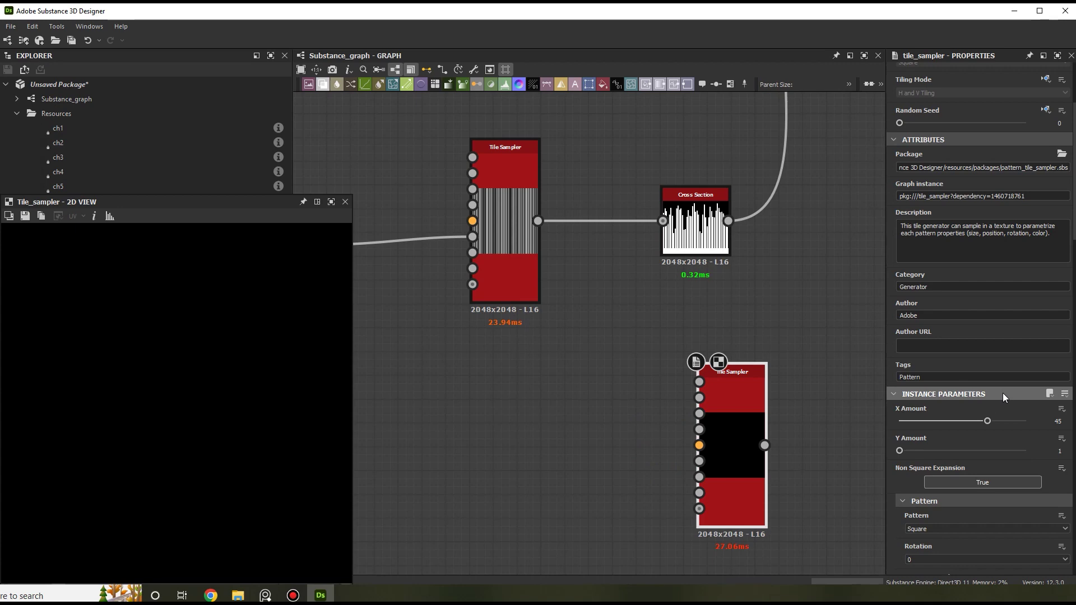
scroll(987, 407, "down", 10)
scroll(979, 412, "down", 10)
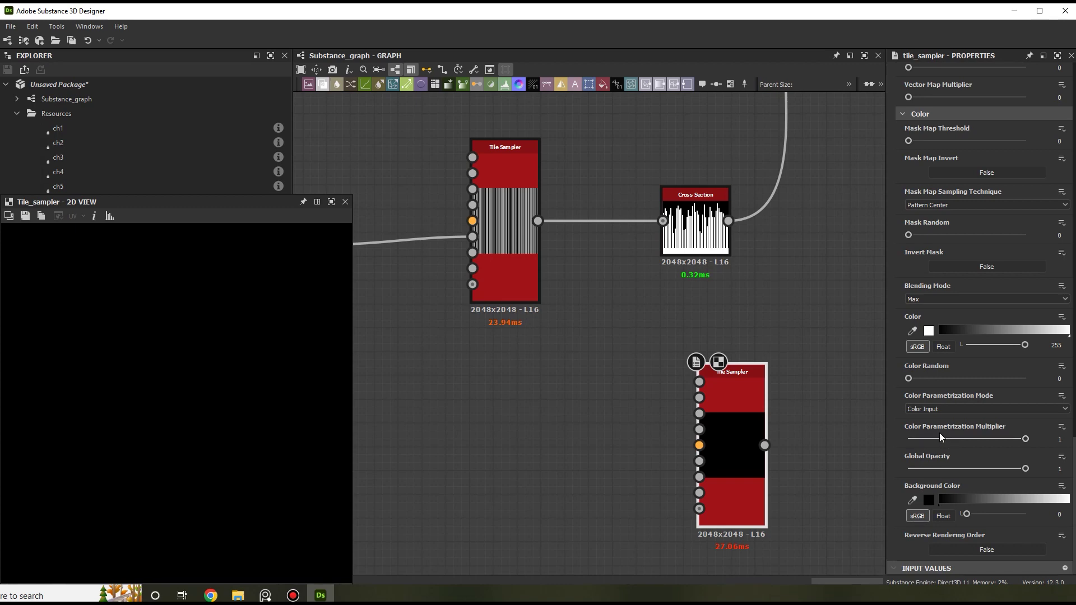
left_click_drag(951, 436, 901, 444)
left_click_drag(917, 378, 994, 379)
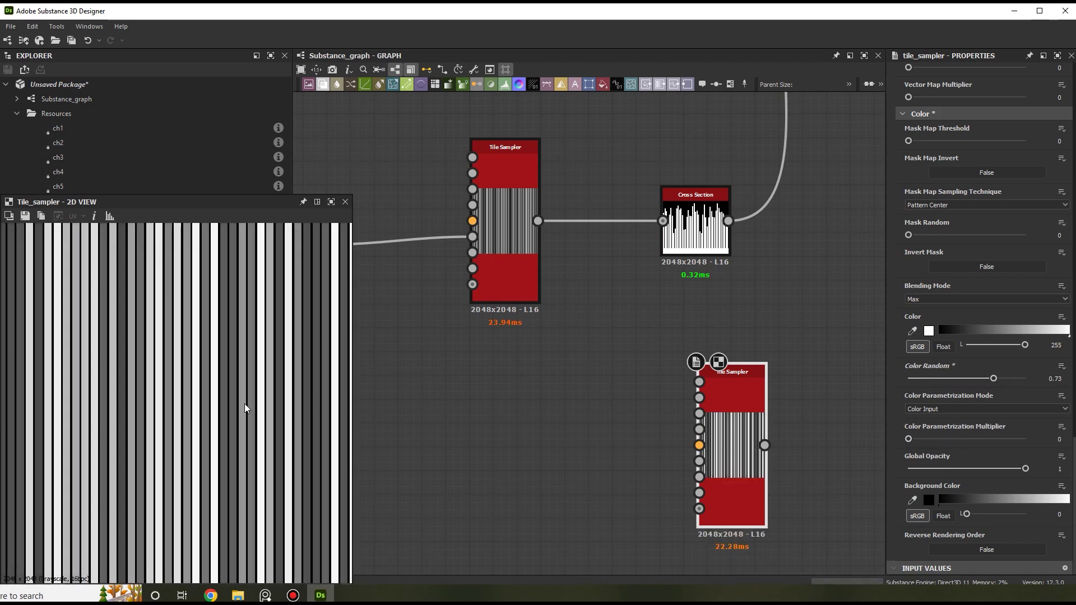
scroll(181, 440, "down", 3)
scroll(180, 440, "up", 2)
scroll(191, 453, "down", 1)
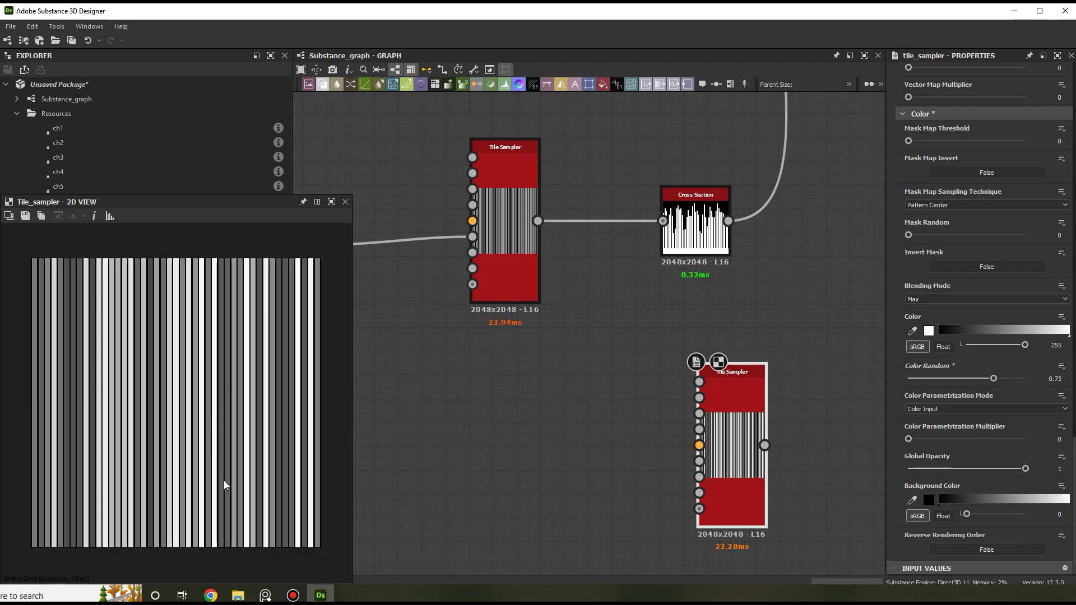
Move the duplicated Tile Sampler near the character Tile Sampler and combine them in a new Blend node, stripes as Foreground and characters as Background.
scroll(738, 300, "down", 4)
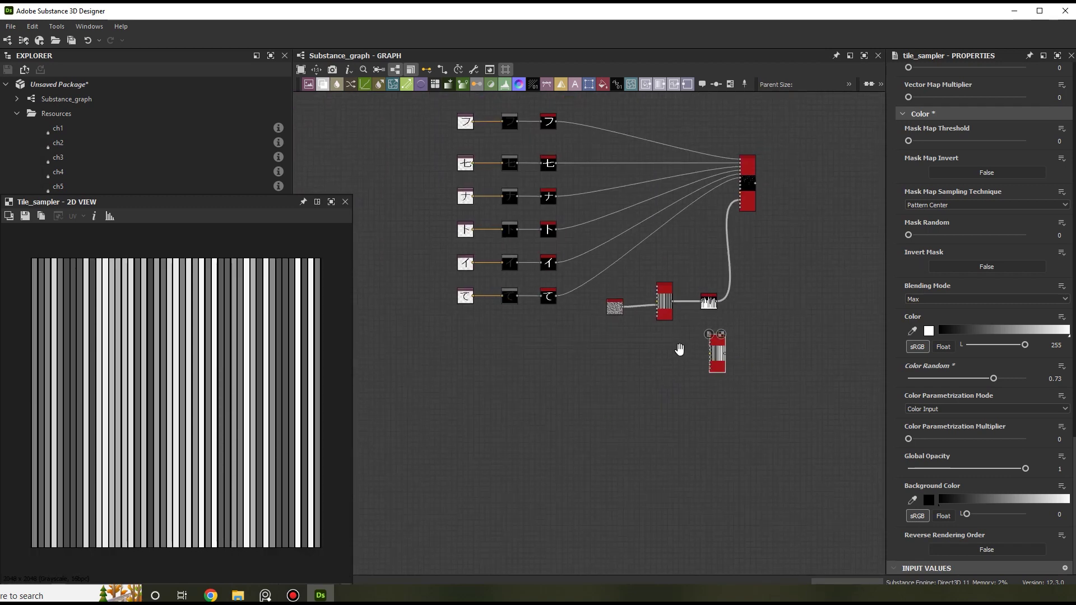
left_click_drag(648, 414, 750, 220)
scroll(729, 246, "up", 5)
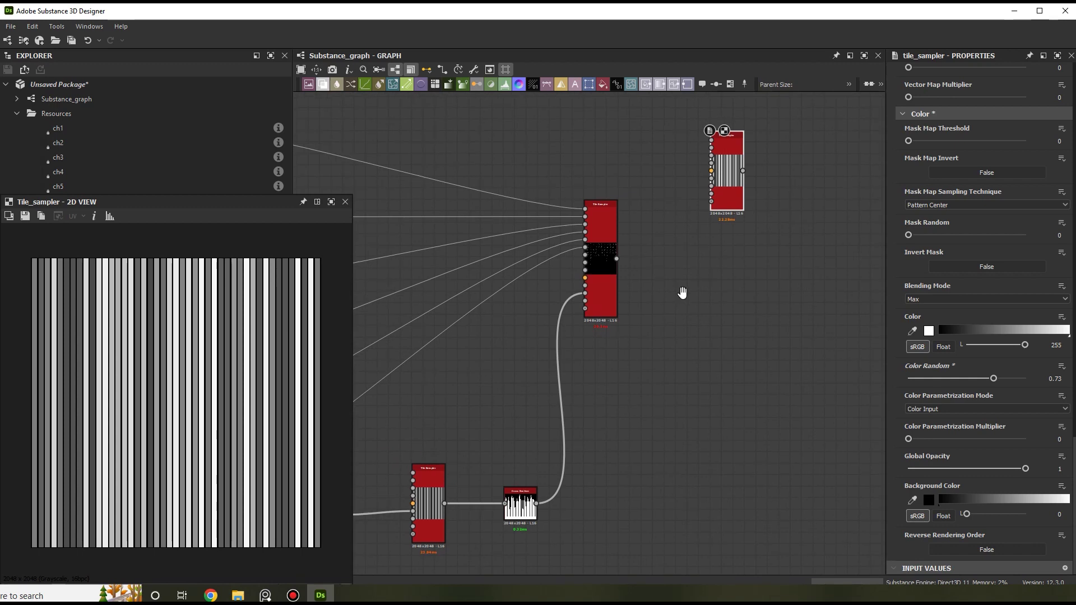
left_click_drag(454, 348, 708, 337)
left_click(698, 267)
left_click_drag(637, 204, 683, 335)
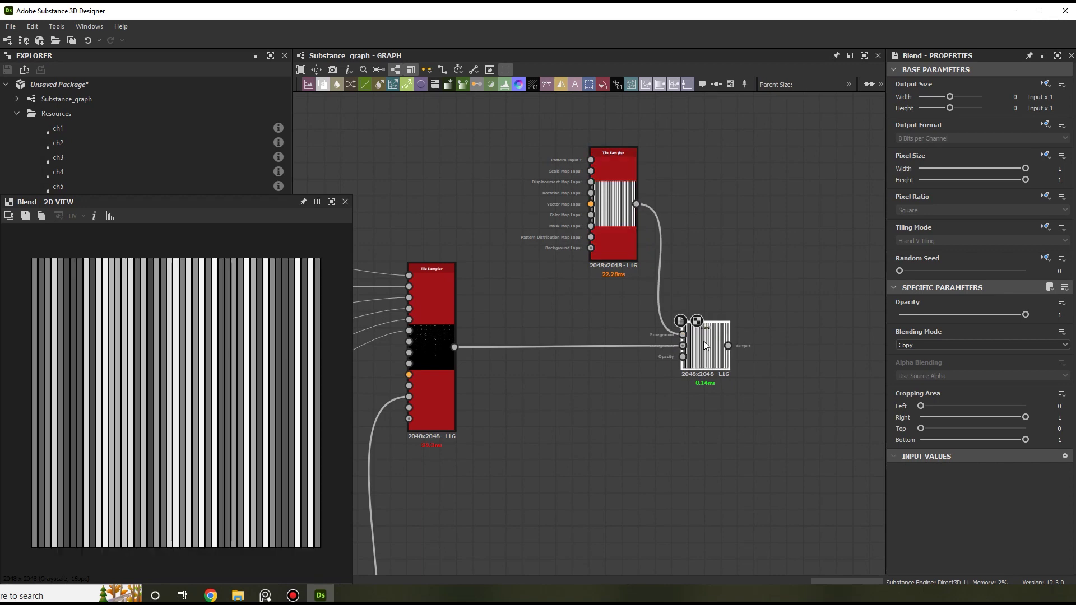
Set the Blend node's Blending Mode to Multiply and its Opacity to 0.65.
left_click(919, 345)
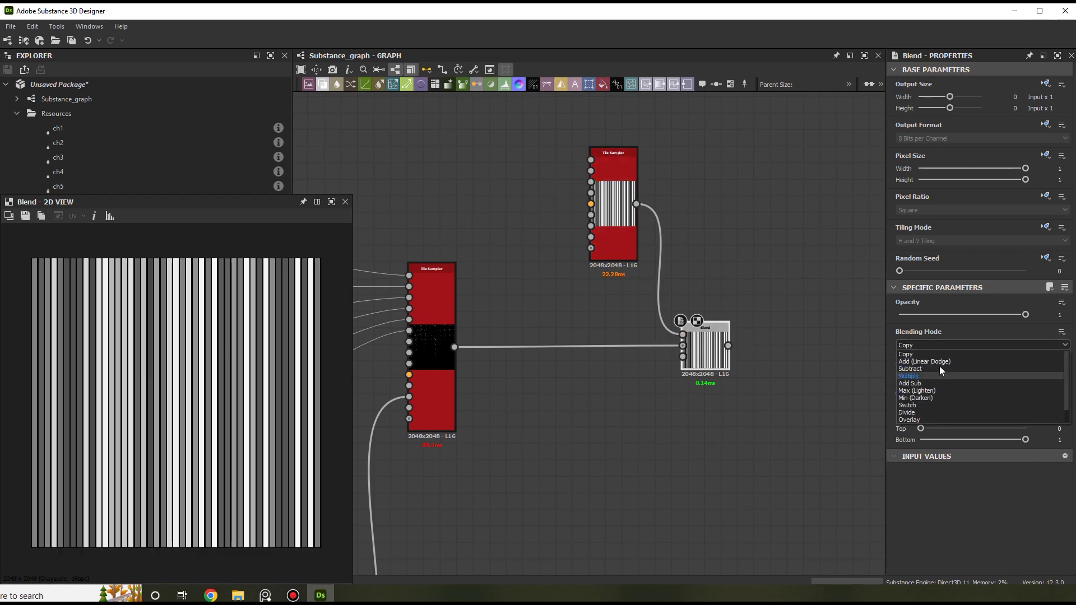
left_click(926, 374)
scroll(183, 372, "up", 2)
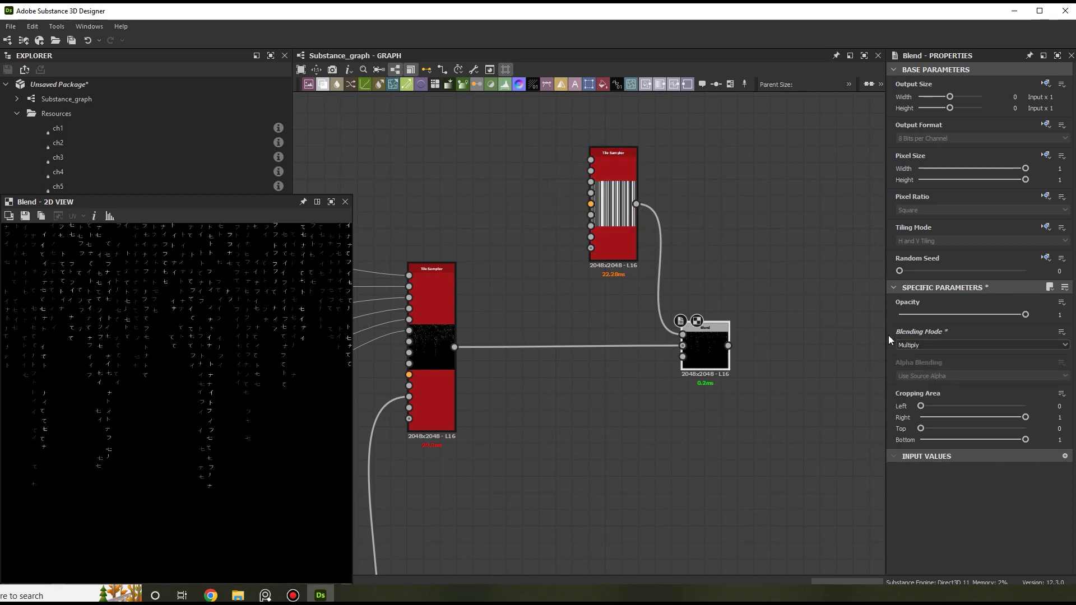
left_click_drag(1002, 315, 983, 322)
scroll(242, 305, "up", 1)
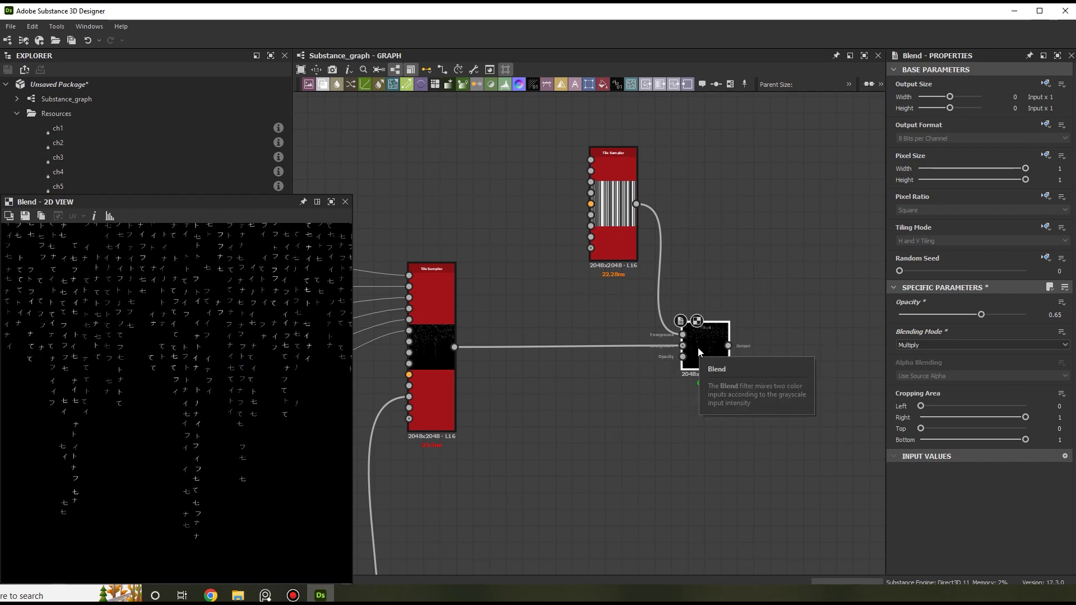
Examine the blended character columns and compare them with the Matrix Screensaver Rain Code video in Chrome.
scroll(234, 321, "down", 2)
scroll(235, 321, "up", 2)
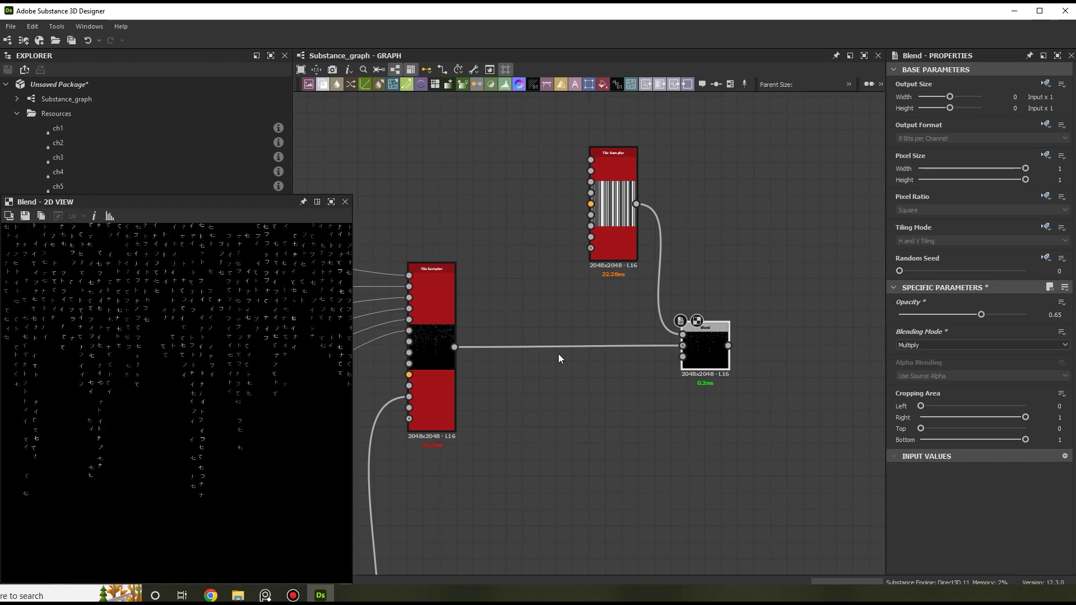
scroll(674, 385, "down", 2)
scroll(197, 373, "down", 2)
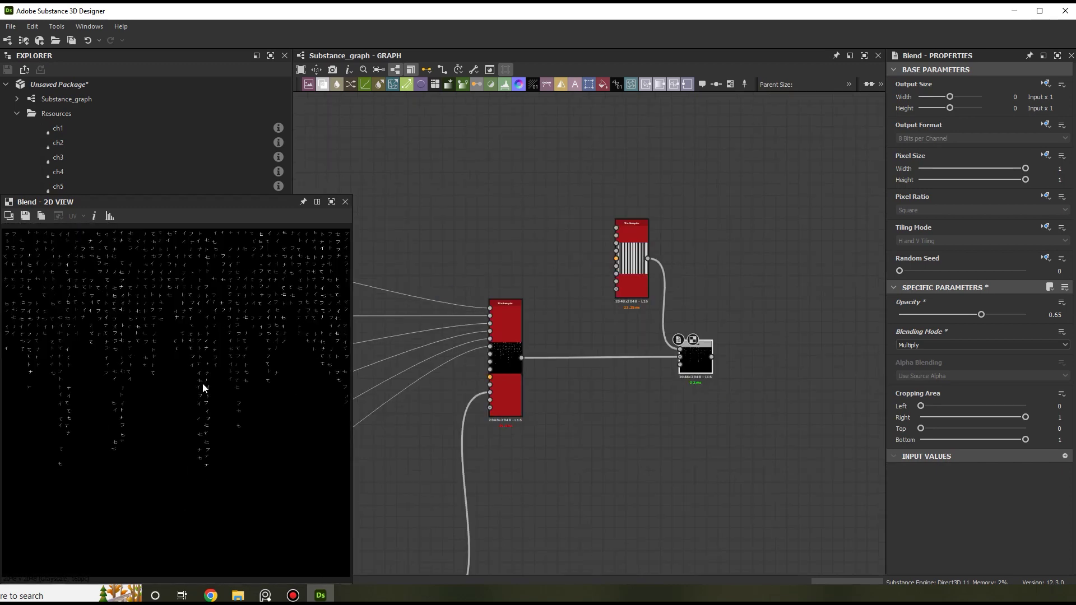
left_click(212, 595)
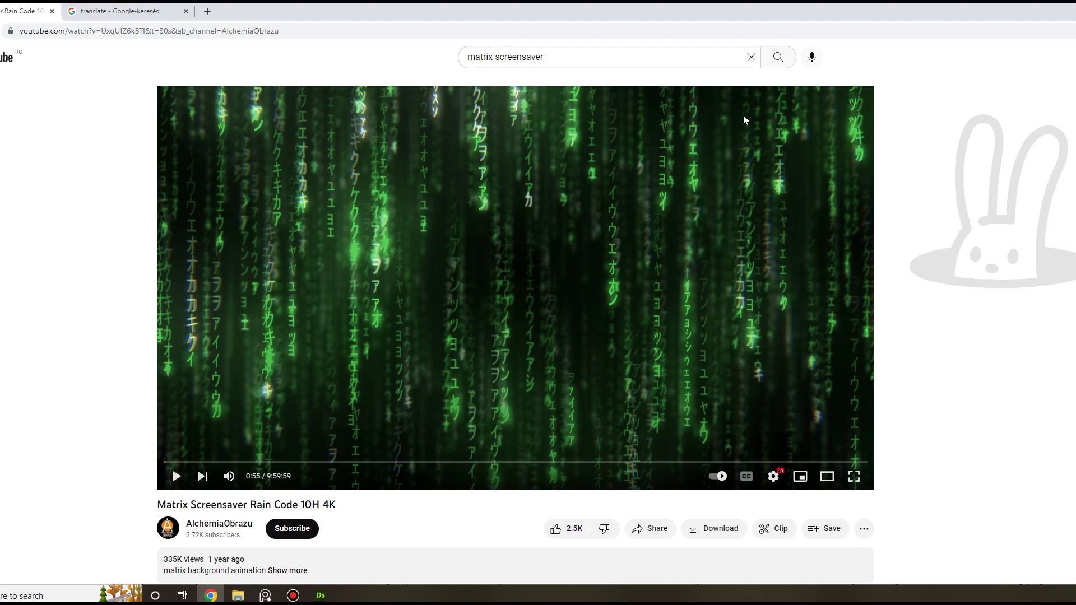
left_click(325, 594)
Duplicate the Cross Section with its input connection from the striped Tile Sampler and preview the copy.
middle_click_drag(670, 352, 699, 166)
middle_click_drag(610, 328, 678, 275)
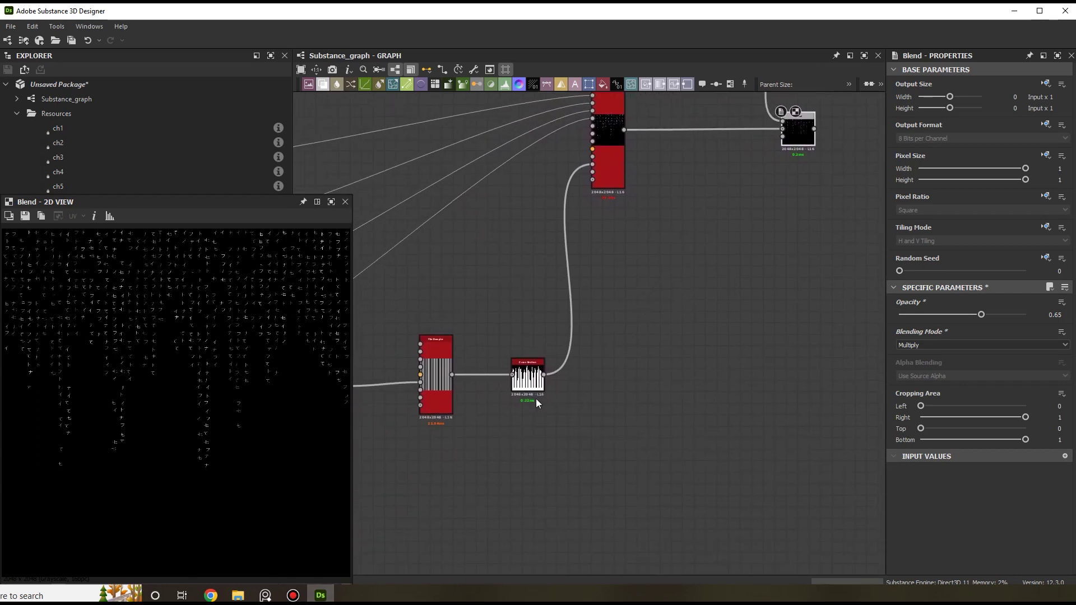
scroll(525, 407, "up", 2)
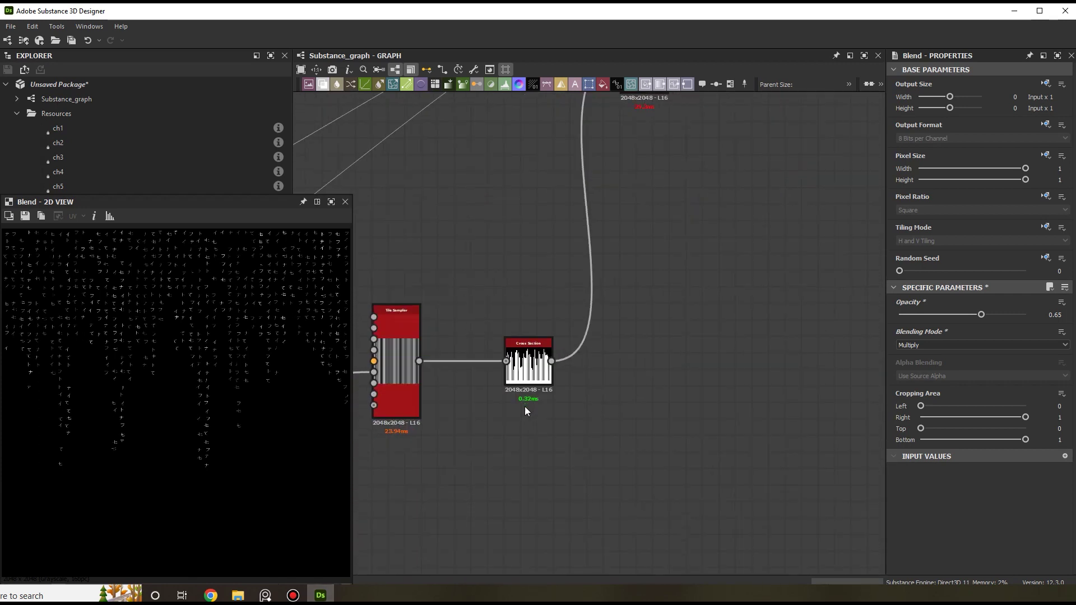
left_click(525, 370)
key("ctrl+d")
double_click(529, 453)
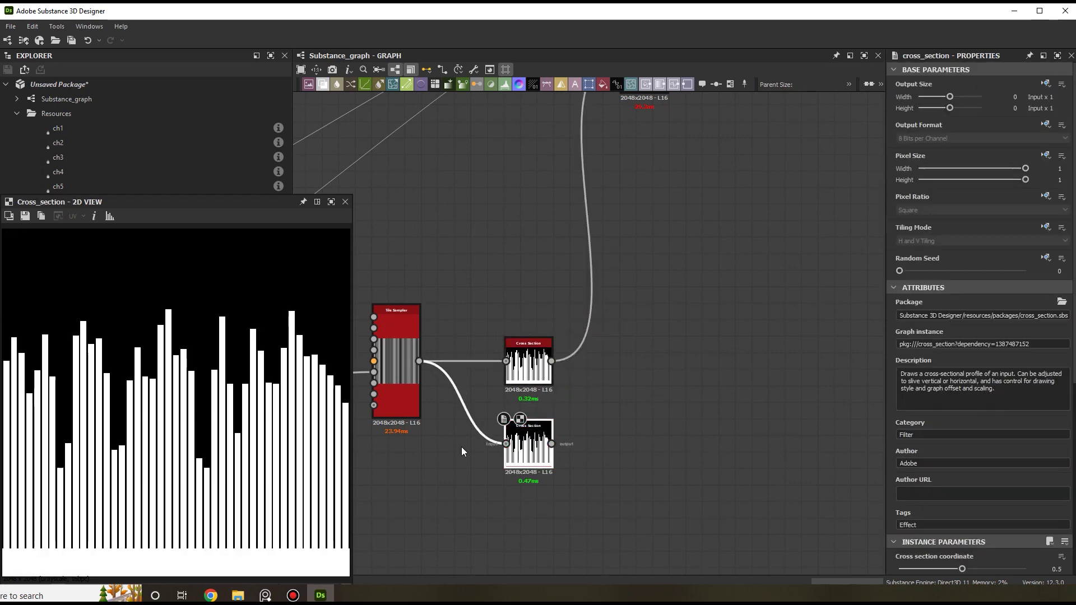
Set the duplicated Cross Section's Drawing style to Gradient.
scroll(939, 469, "down", 5)
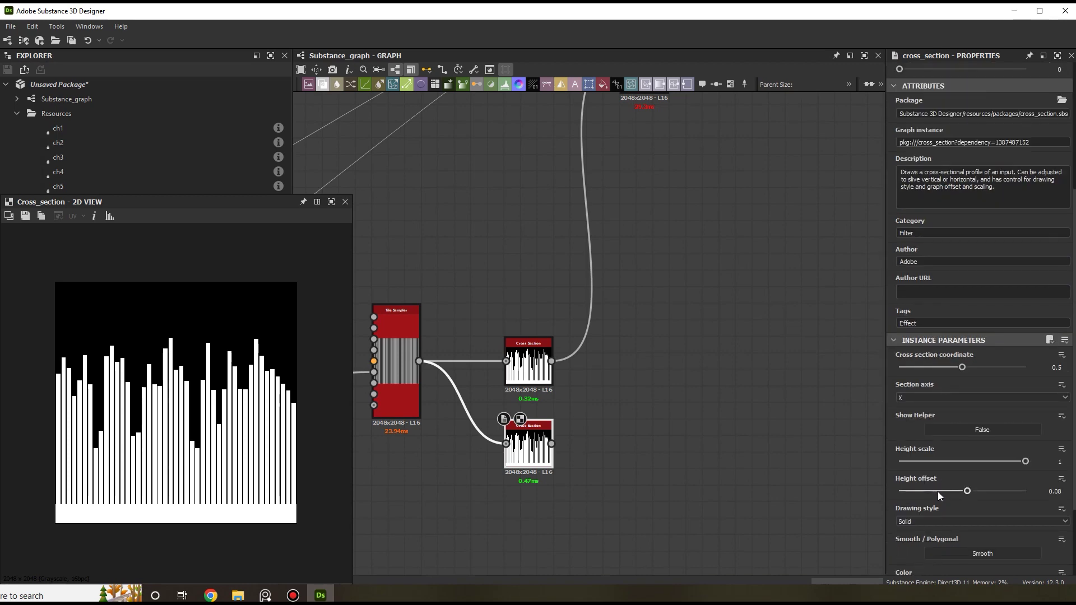
scroll(940, 505, "down", 2)
left_click(941, 453)
left_click(931, 470)
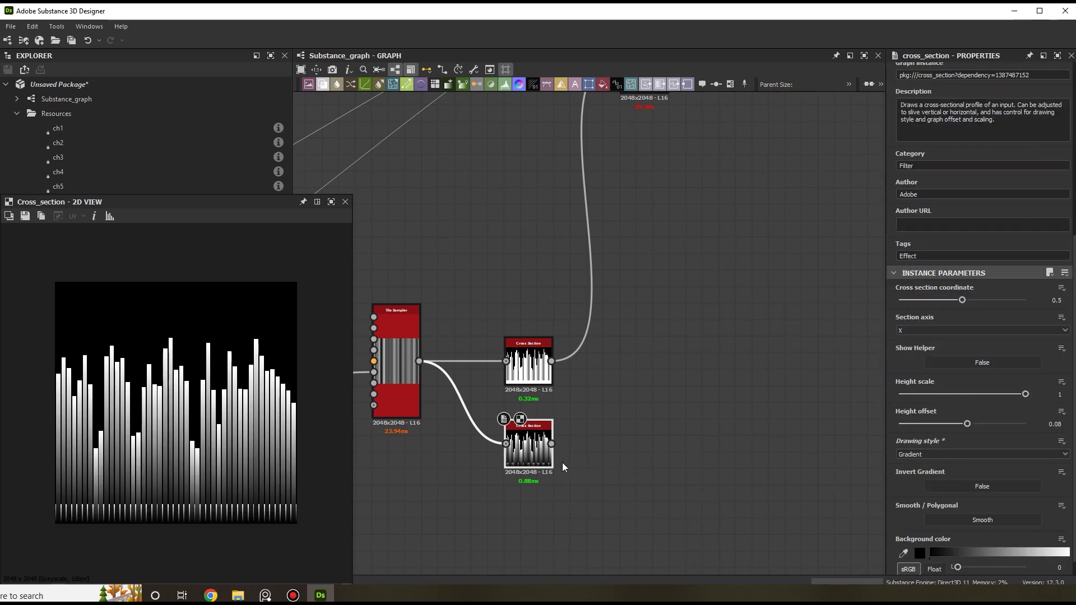
Add a Transformation 2D node after the gradient Cross Section and rotate it 180 degrees.
middle_click_drag(569, 464, 564, 428)
left_click_drag(553, 407, 712, 405)
type("tr")
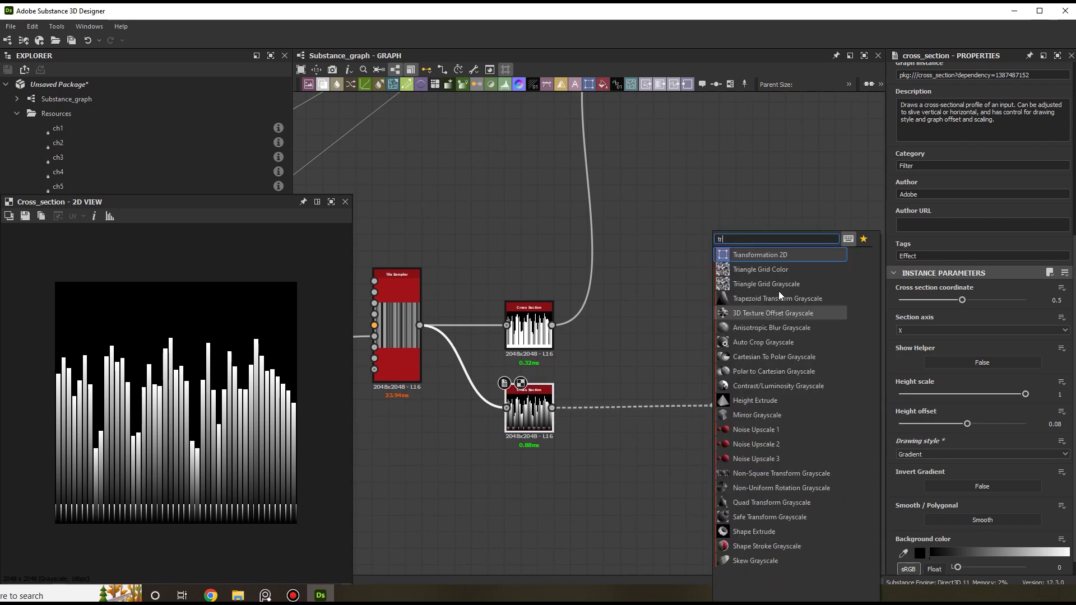
left_click(785, 256)
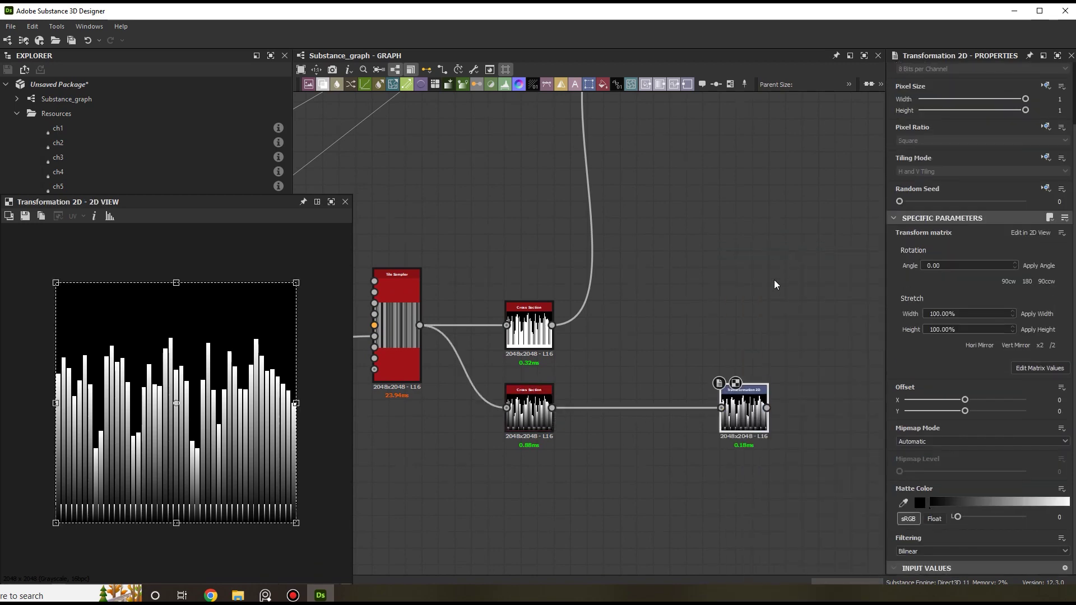
left_click(1027, 282)
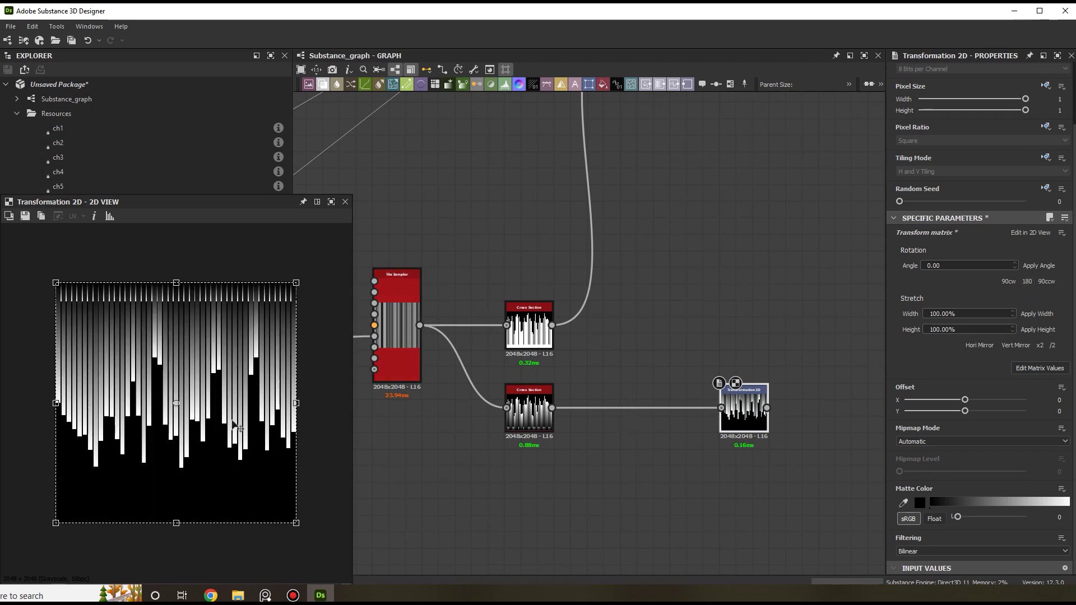
scroll(543, 434, "up", 1)
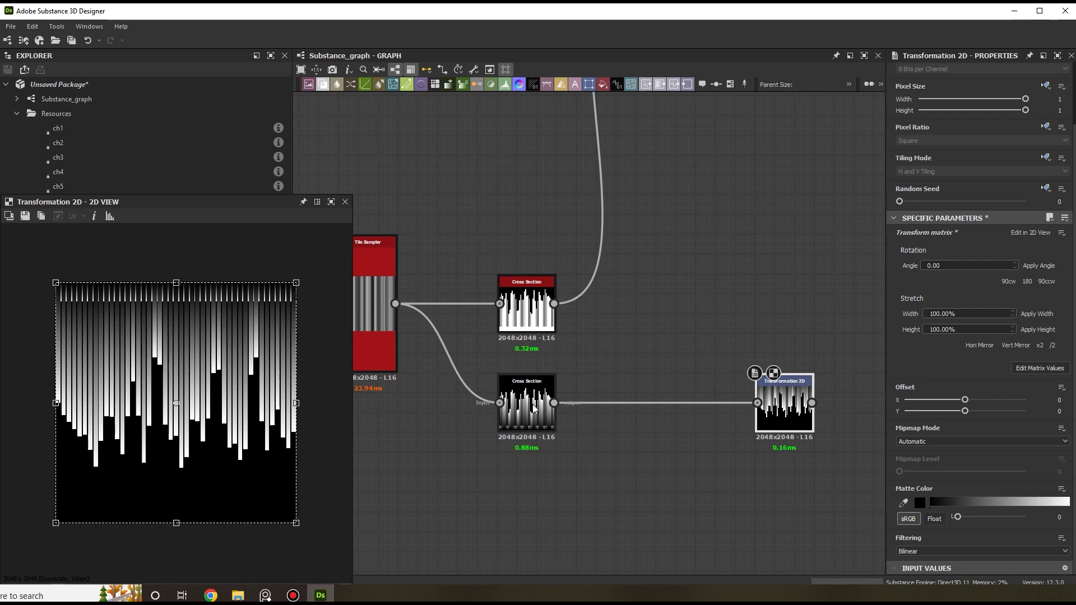
Set the gradient Cross Section's Height offset to -0.01.
left_click(534, 408)
scroll(984, 458, "down", 2)
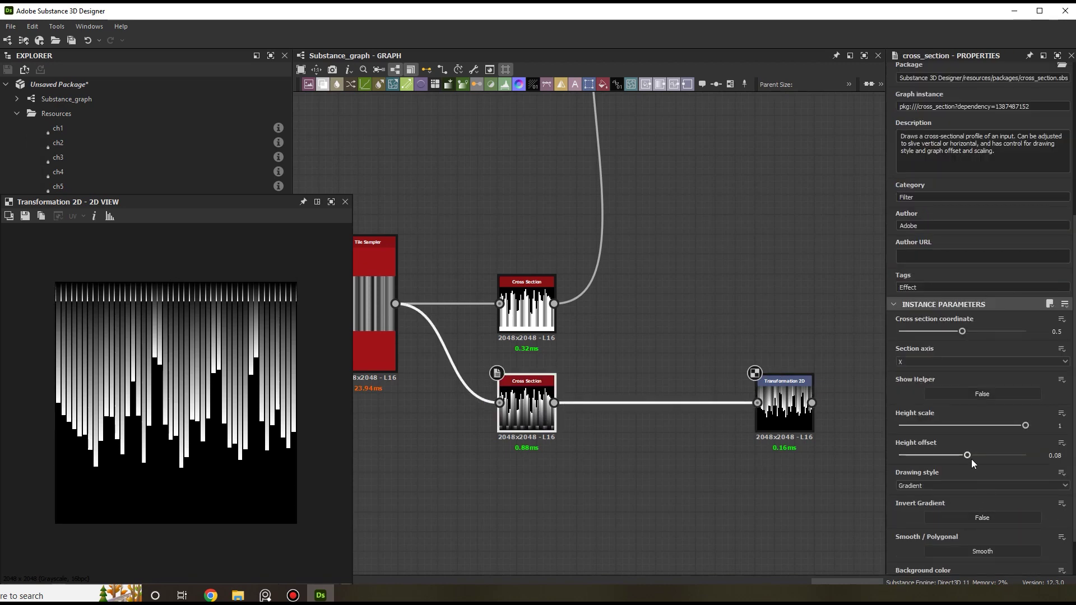
left_click_drag(970, 455, 962, 459)
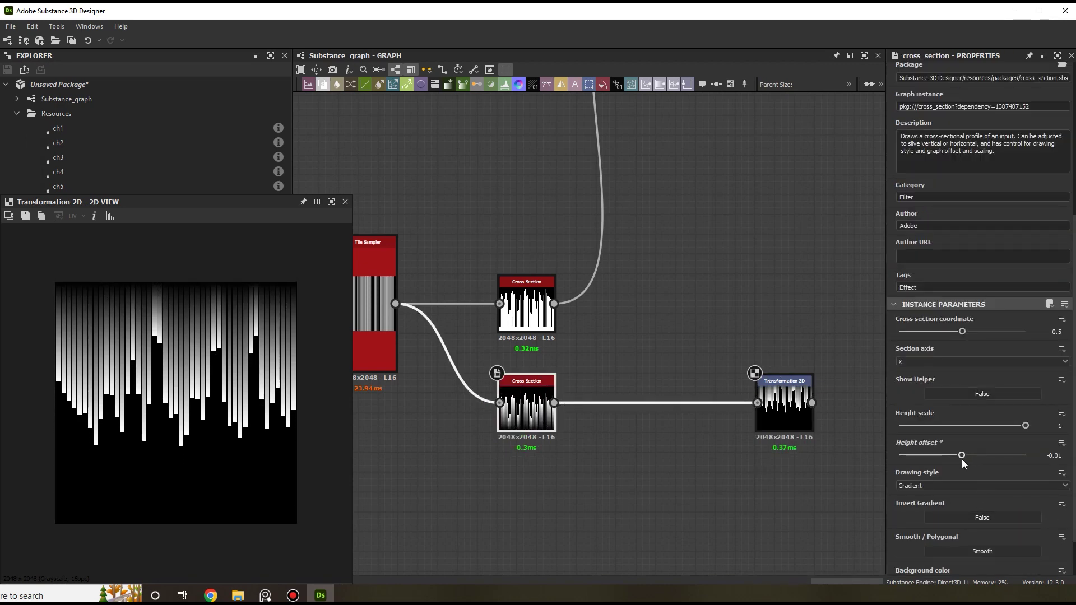
Stretch the Transformation 2D downward from its lower edge so the gradient columns lengthen, giving a Y offset of 0.137.
left_click(791, 432)
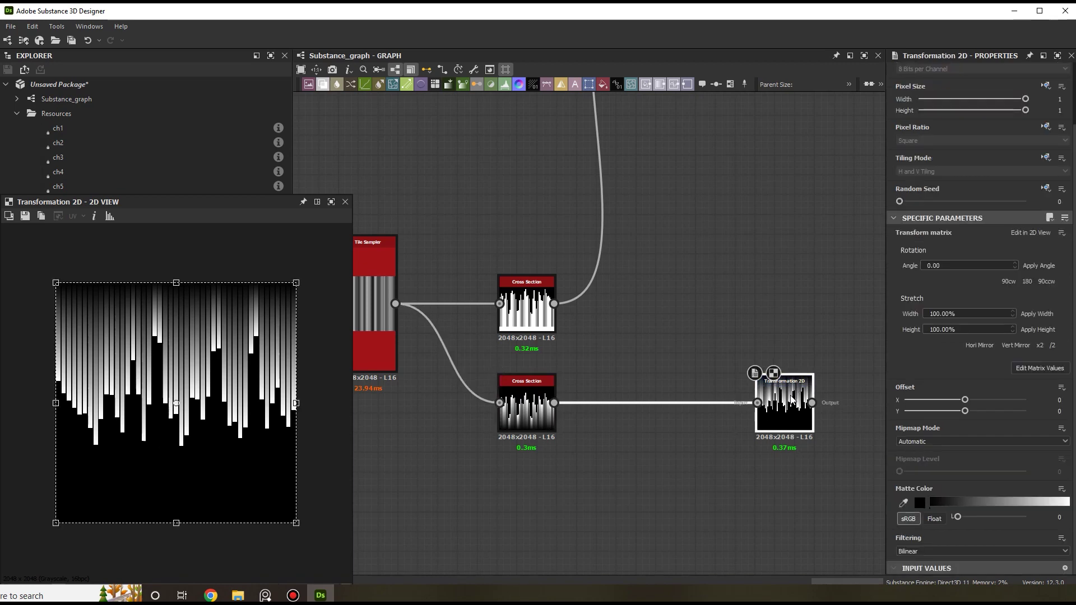
left_click_drag(181, 524, 176, 586)
scroll(166, 481, "down", 2)
scroll(169, 477, "up", 2)
scroll(182, 463, "down", 2)
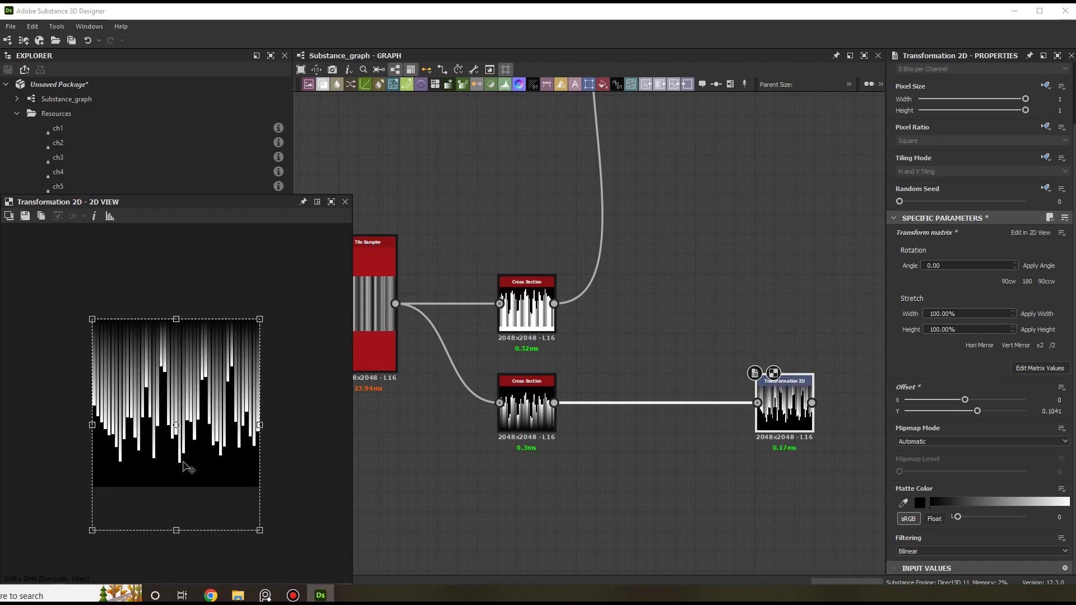
left_click_drag(182, 534, 180, 539)
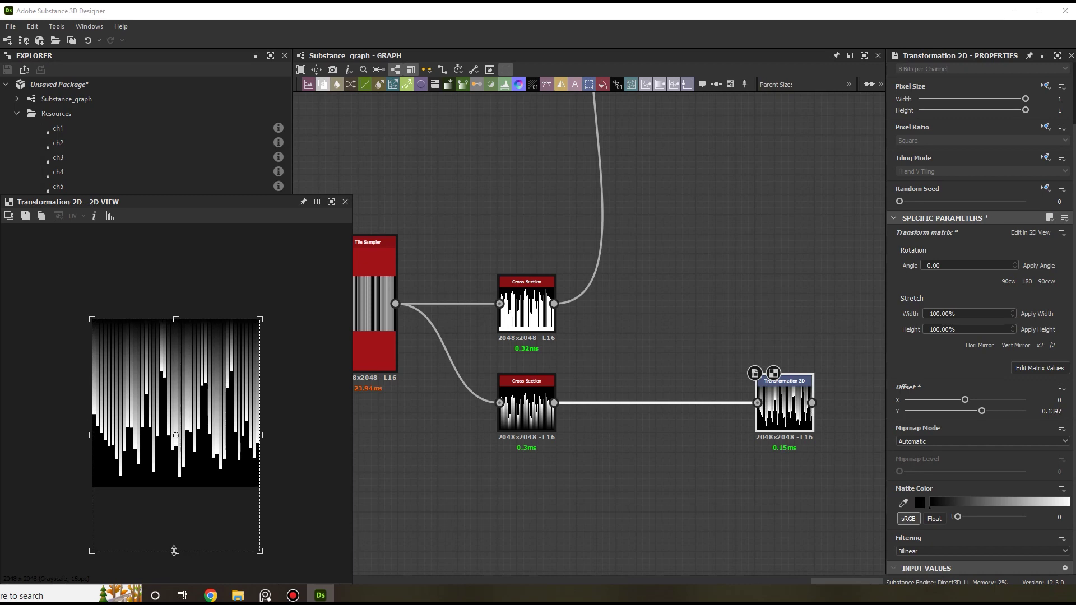
scroll(171, 466, "up", 2)
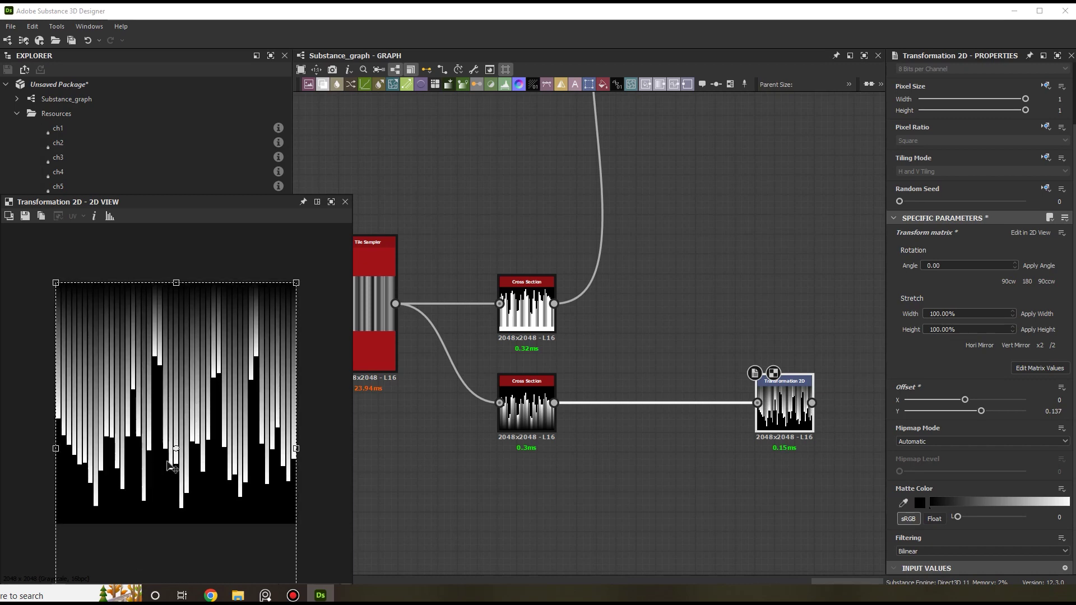
Add a Blend after the character Blend, feed the Transformation 2D into its foreground and set the blending mode to Multiply.
scroll(620, 397, "down", 4)
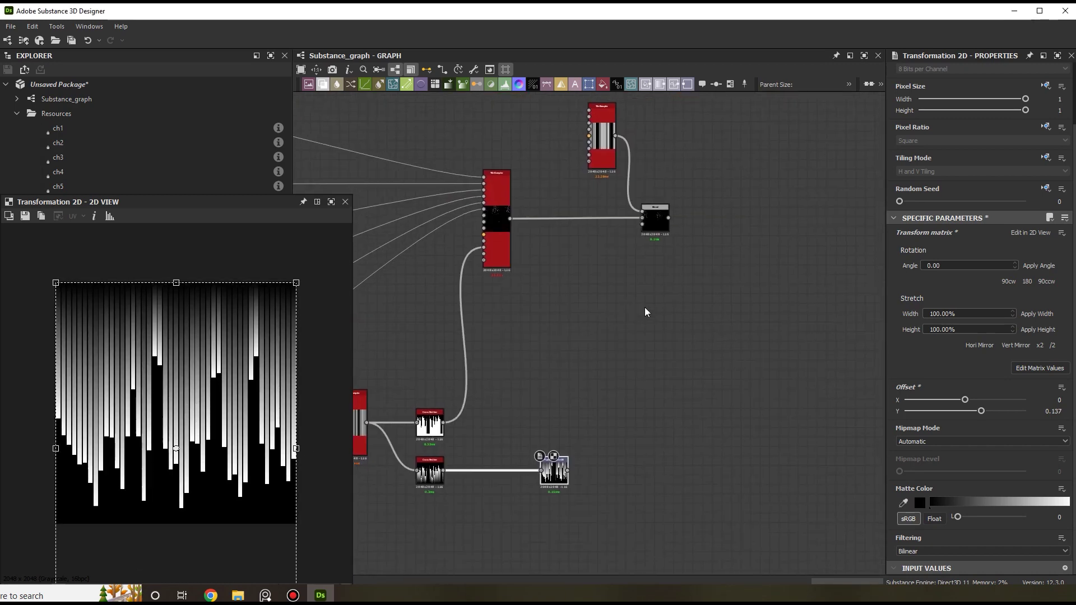
left_click_drag(668, 217, 749, 221)
left_click(783, 259)
left_click_drag(568, 470, 754, 207)
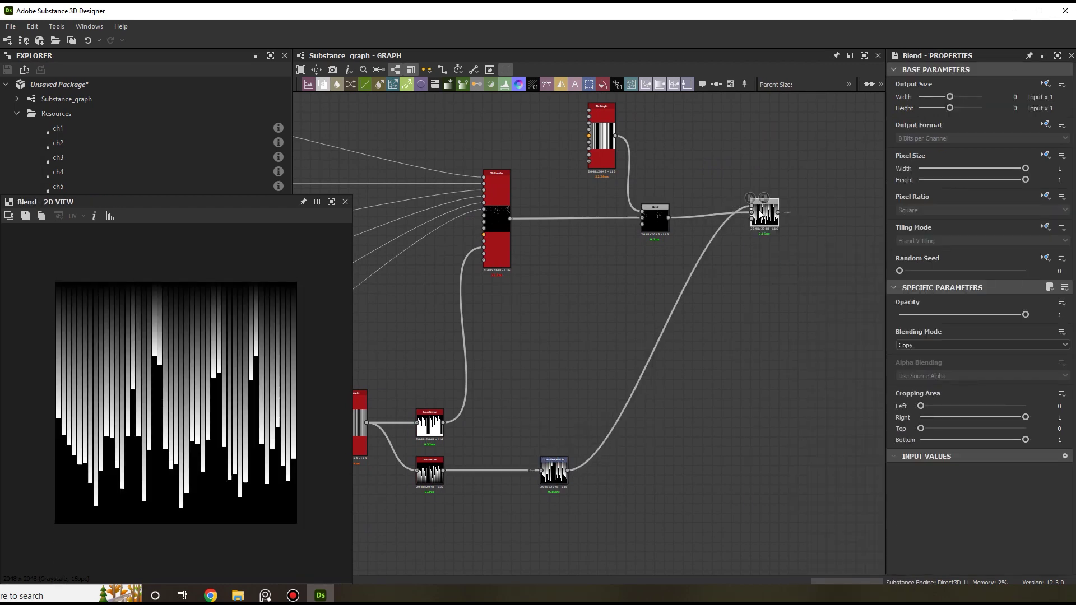
left_click(925, 346)
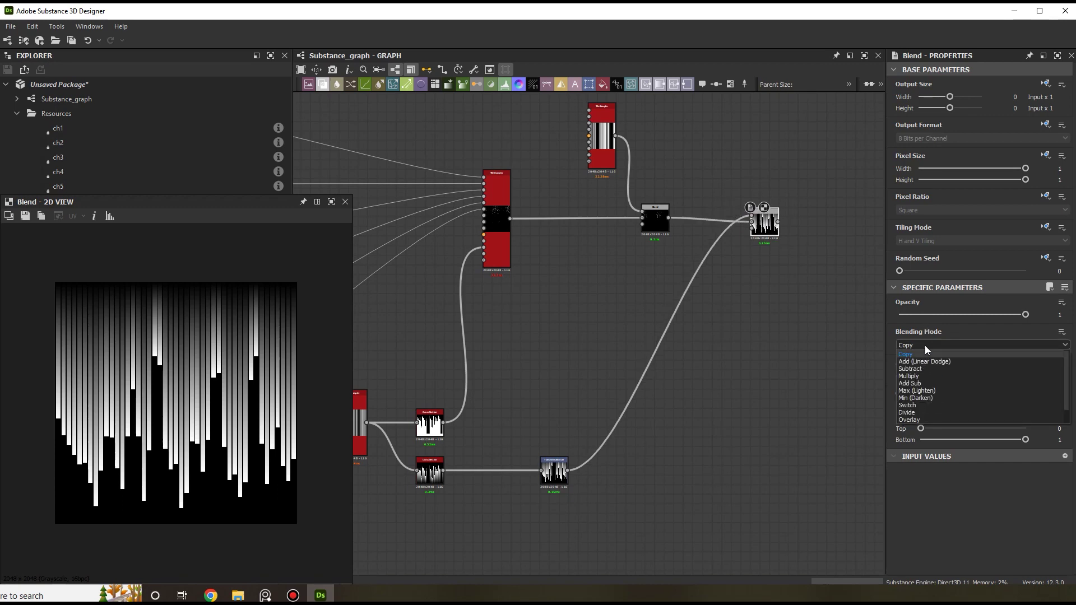
left_click(916, 375)
Check the stretched gradient columns and set the Multiply Blend's opacity to 0.79.
double_click(555, 472)
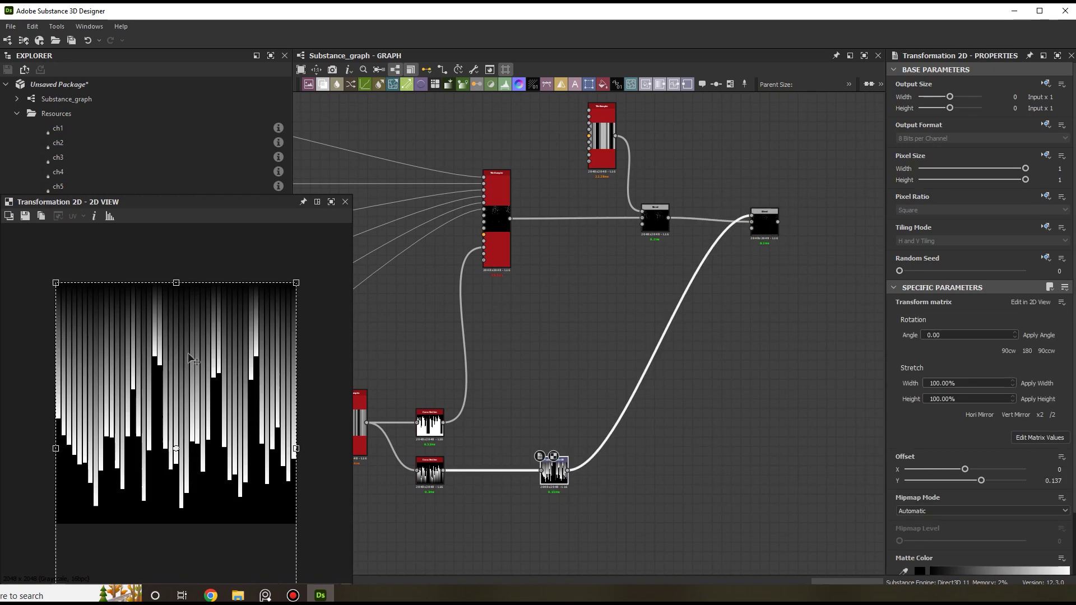
scroll(194, 357, "up", 1)
scroll(207, 303, "up", 1)
scroll(212, 281, "down", 1)
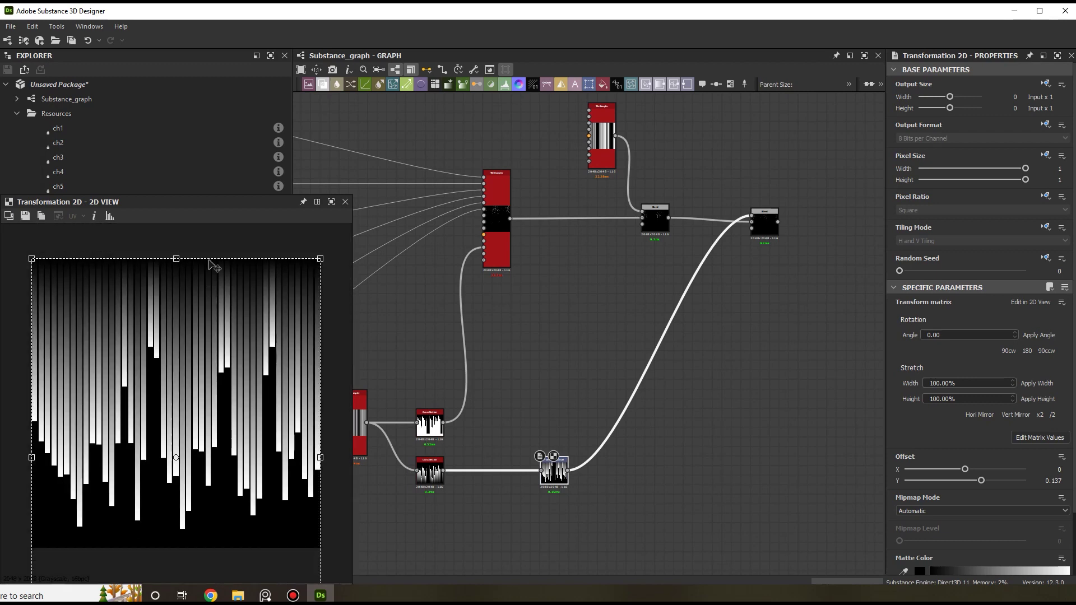
double_click(769, 225)
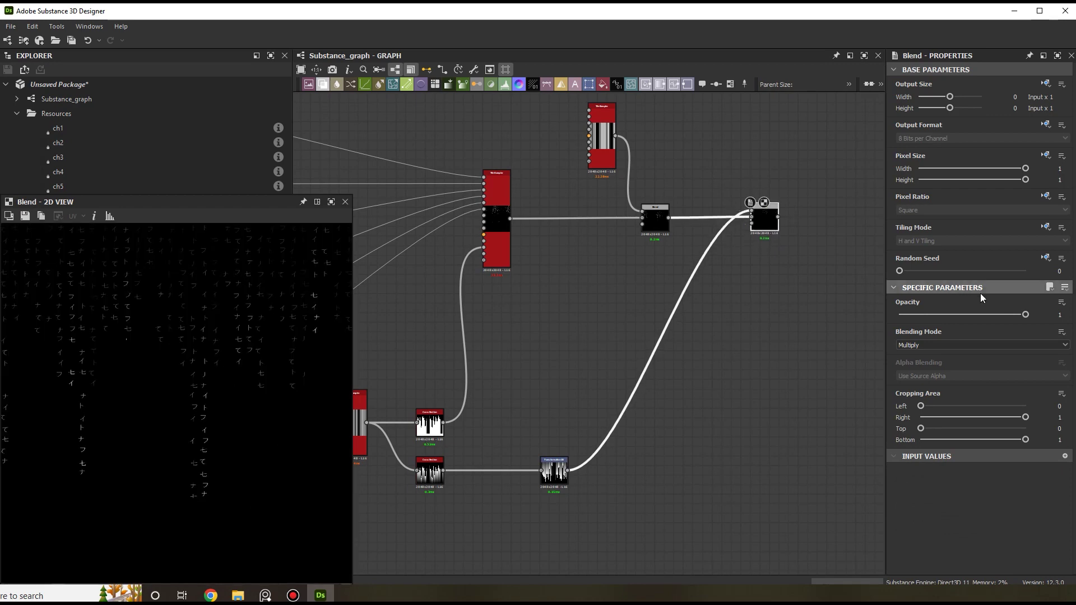
left_click_drag(1026, 315, 998, 321)
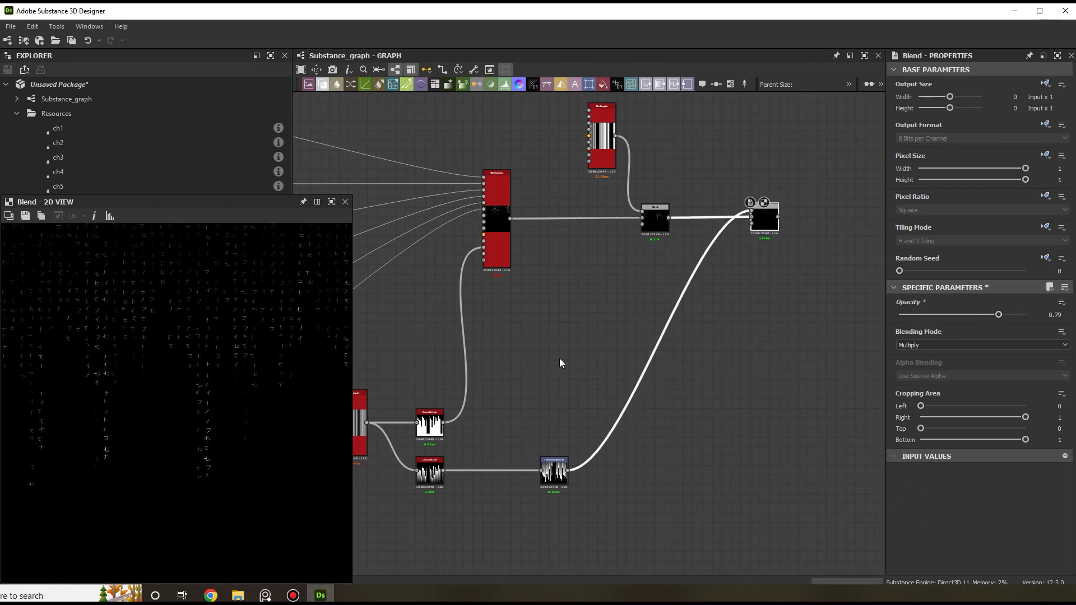
Insert a Levels node between the Transformation 2D and the Multiply Blend, and preview the Blend.
key("space")
type("levels")
key("Return")
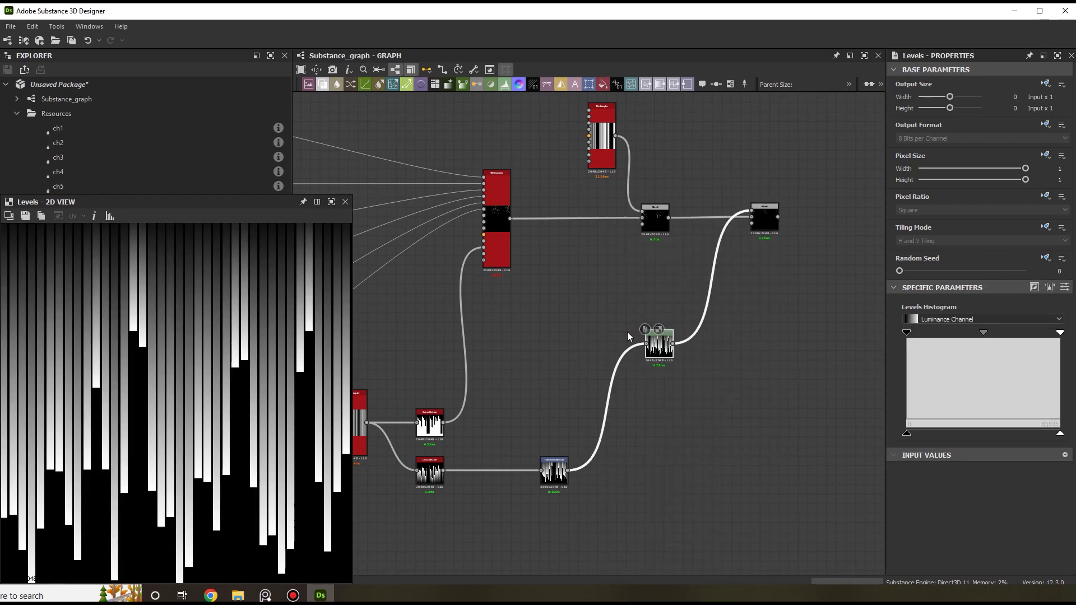
left_click(772, 222)
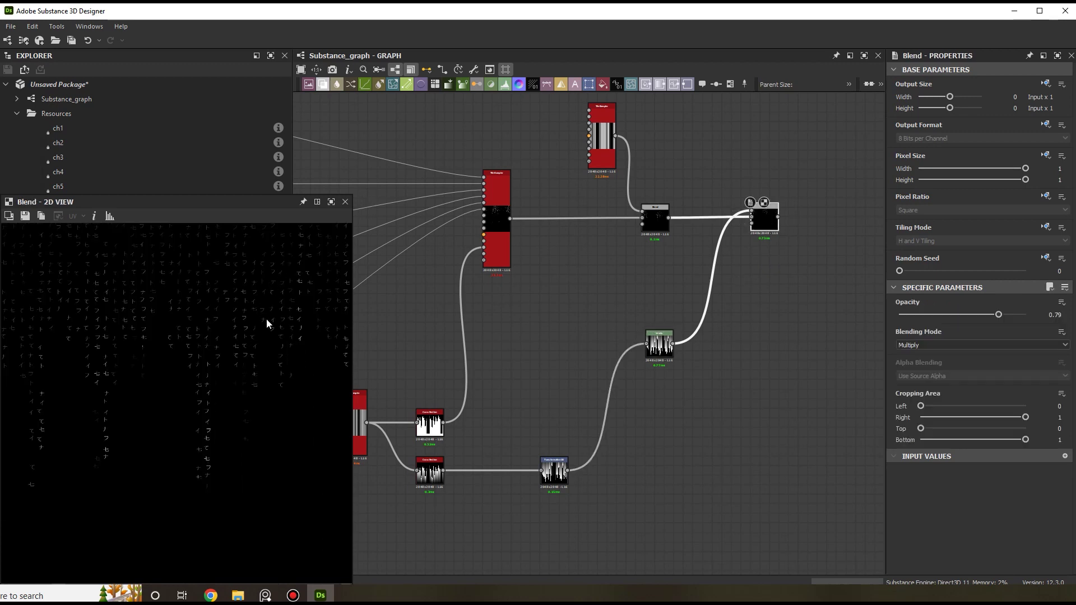
Brighten the gradient columns by lowering the Levels' input white point to about two thirds of the histogram, and enlarge the 2D view.
left_click(659, 345)
left_click_drag(1060, 333, 1033, 335)
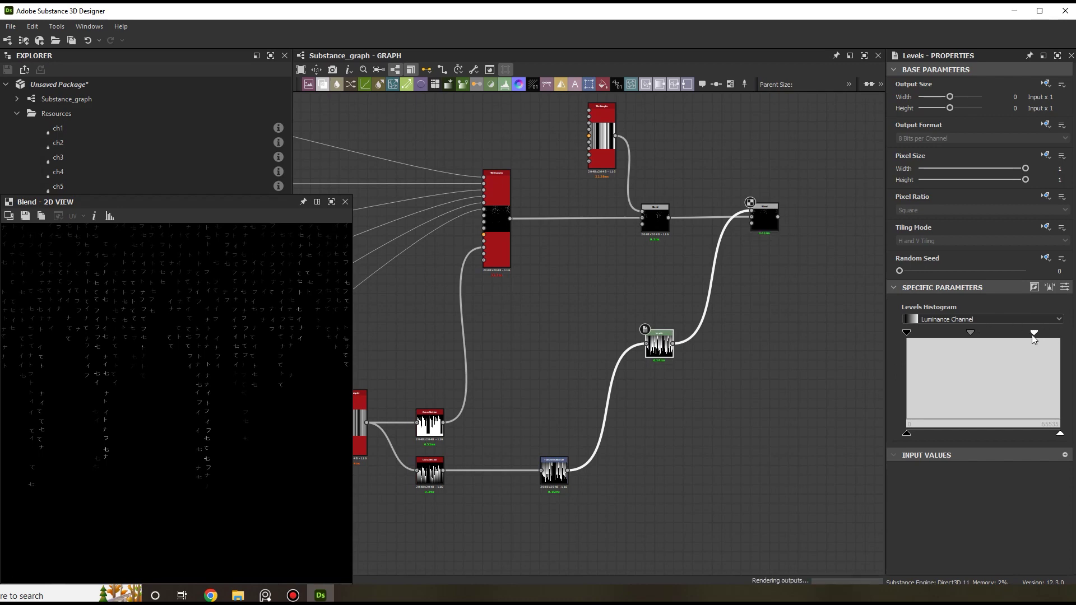
left_click_drag(969, 332, 1009, 340)
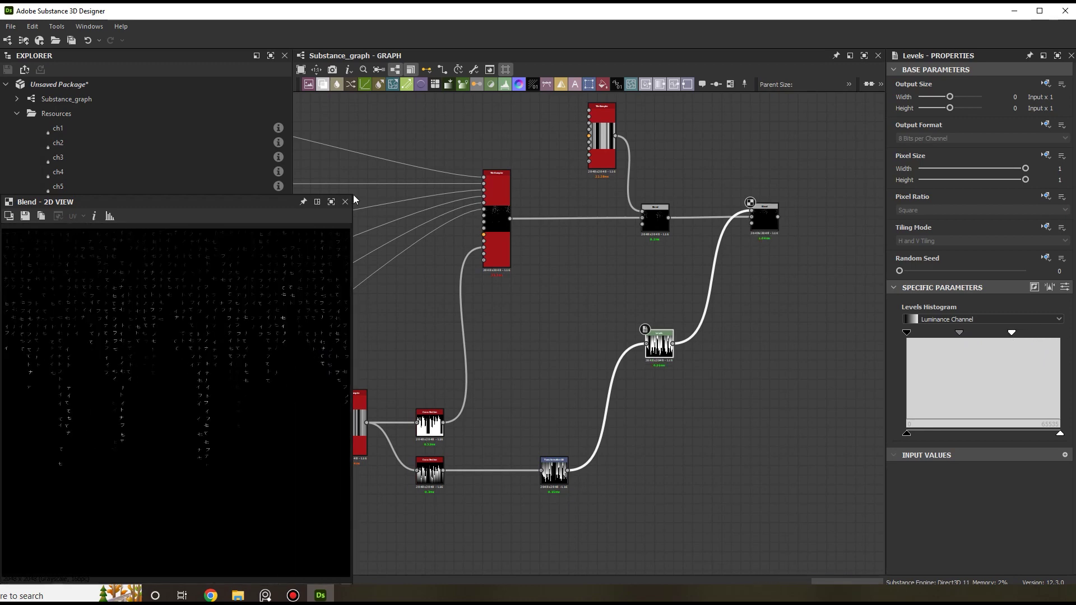
left_click_drag(353, 194, 391, 168)
Add a Gradient Map node after the Multiply Blend.
middle_click_drag(695, 203, 594, 250)
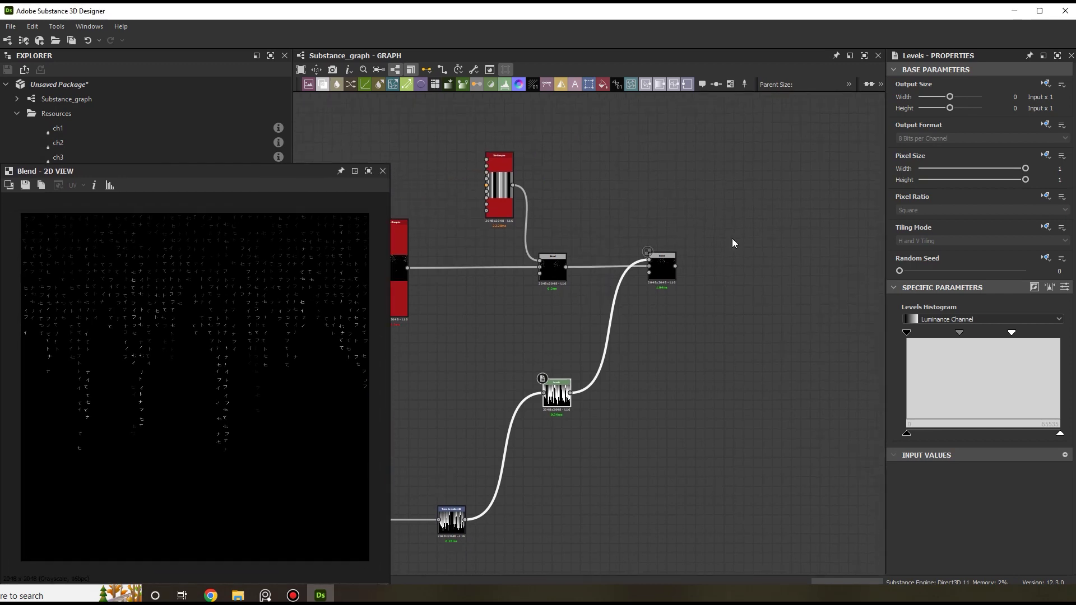
scroll(628, 270, "up", 3)
left_click_drag(572, 290, 698, 280)
left_click(747, 254)
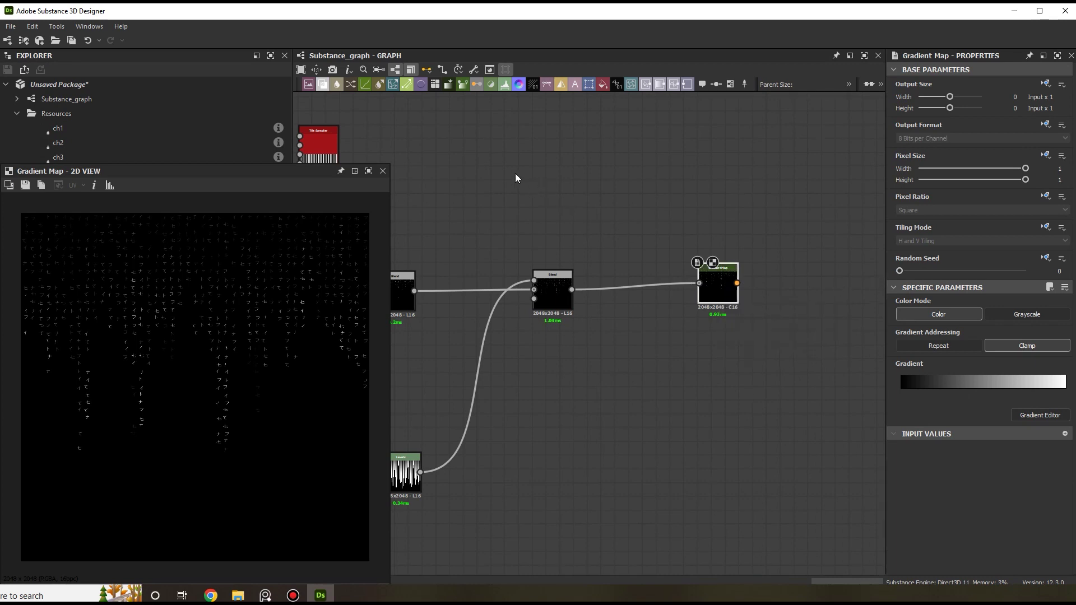
Pick the Gradient Map's gradient from the green characters in the Matrix screensaver video in the browser, then close the Gradient Editor.
left_click_drag(306, 22, 345, 196)
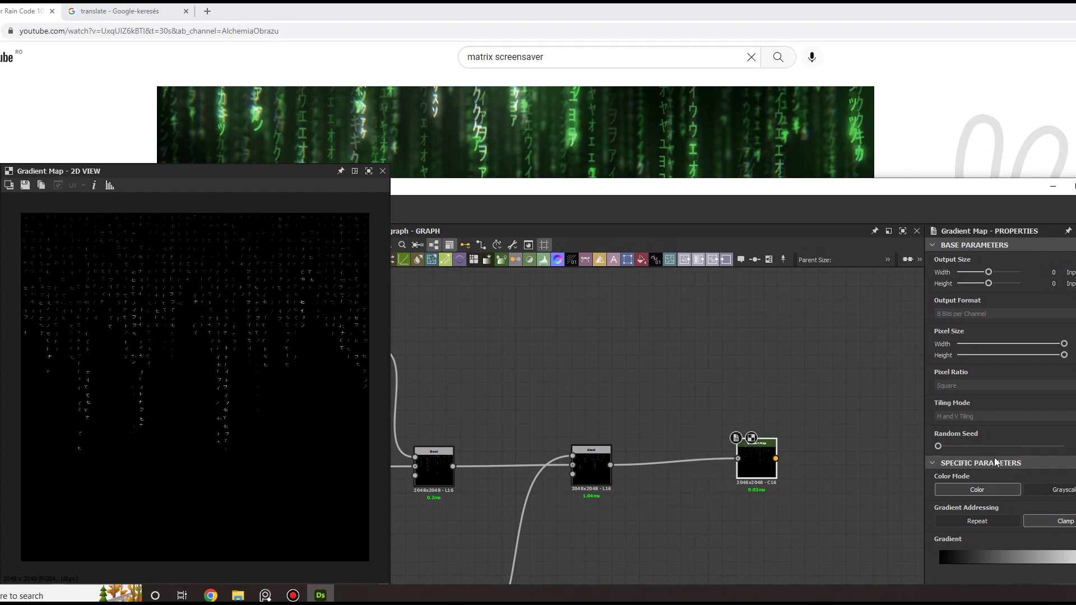
left_click_drag(926, 202, 921, 128)
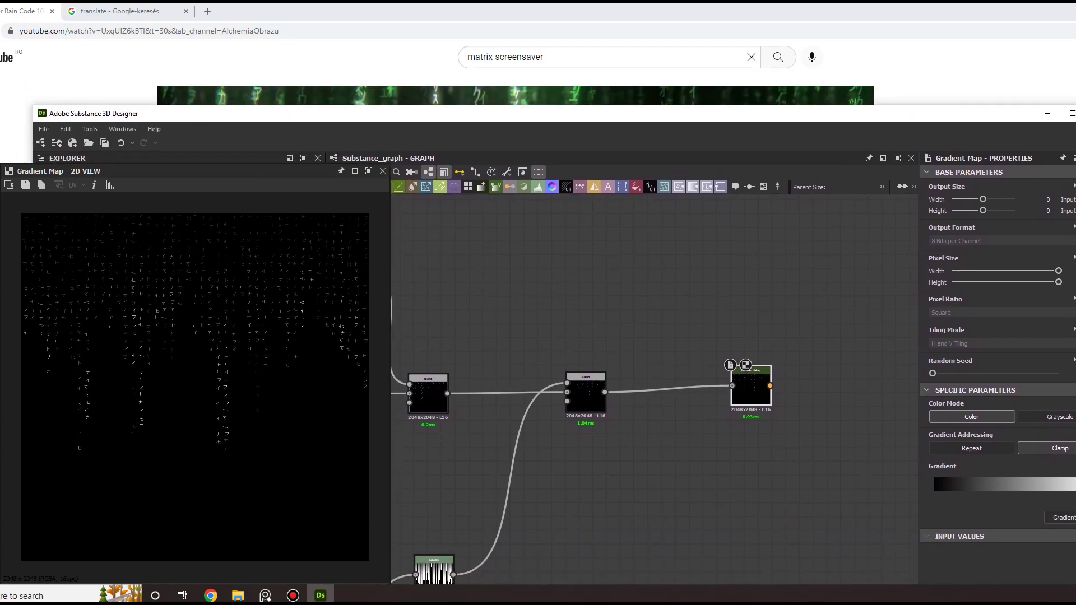
left_click(1057, 523)
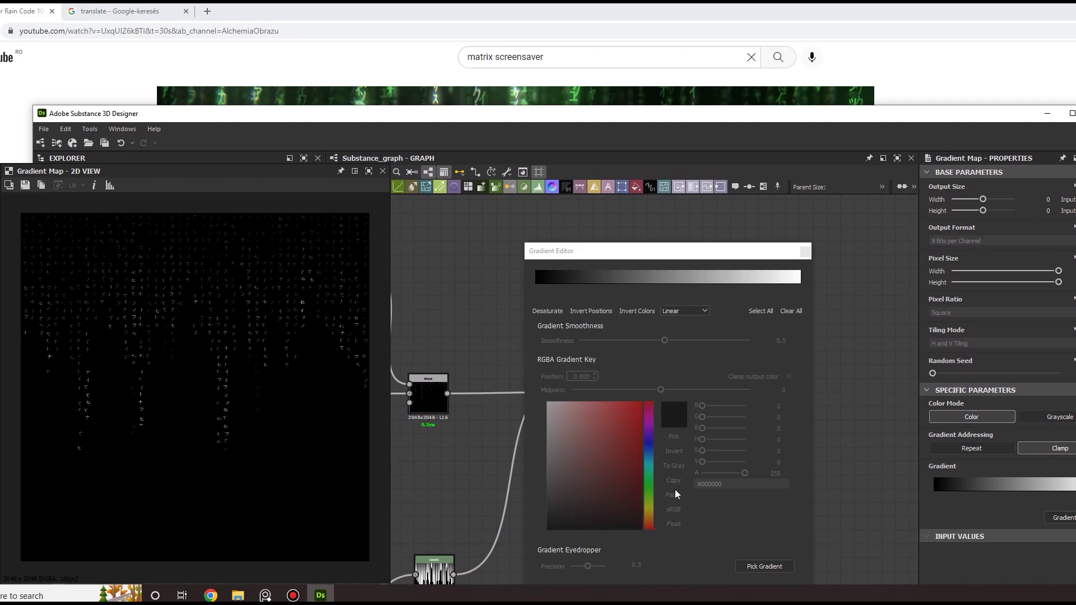
left_click(765, 567)
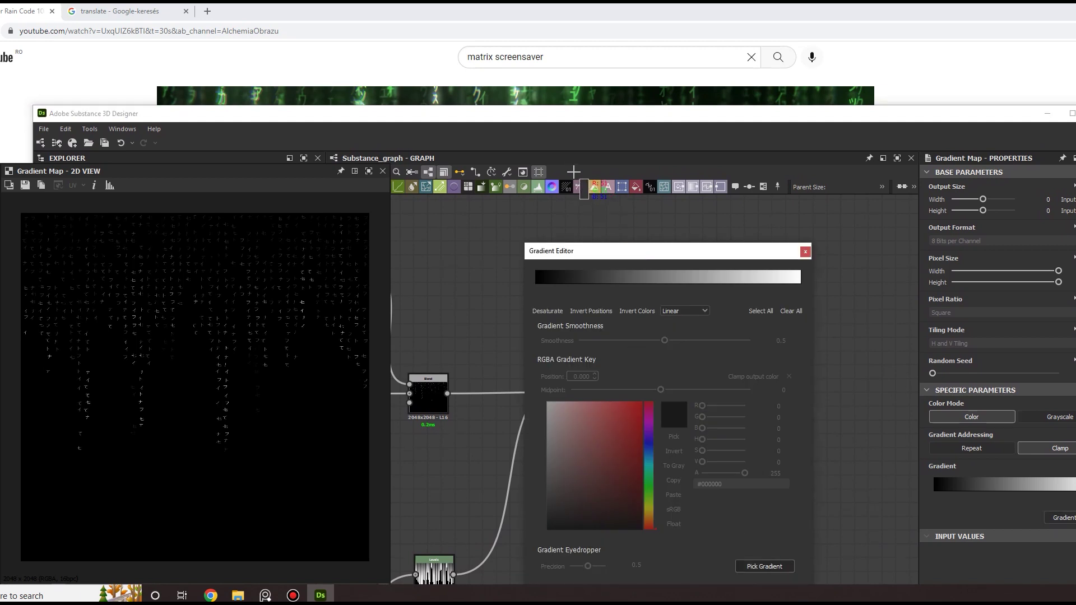
left_click_drag(605, 117, 605, 160)
left_click(764, 566)
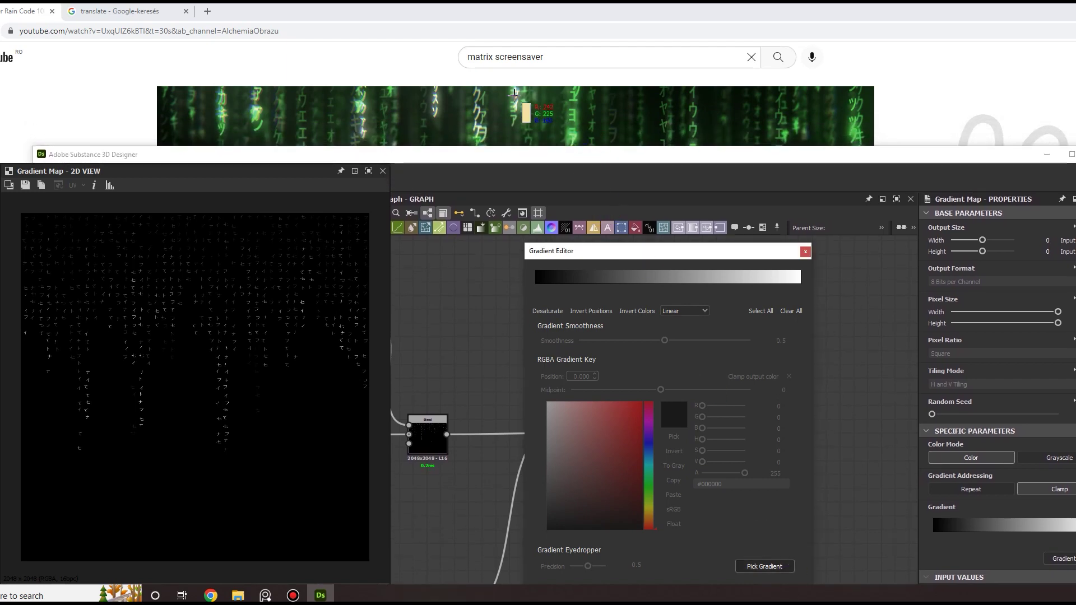
left_click_drag(516, 93, 528, 130)
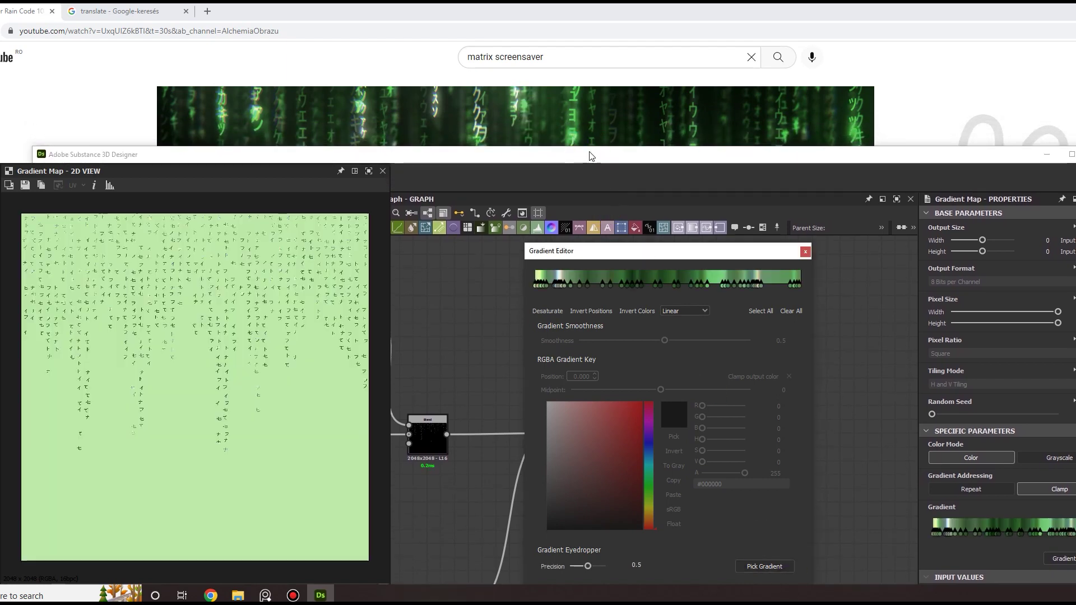
left_click_drag(691, 168, 659, 24)
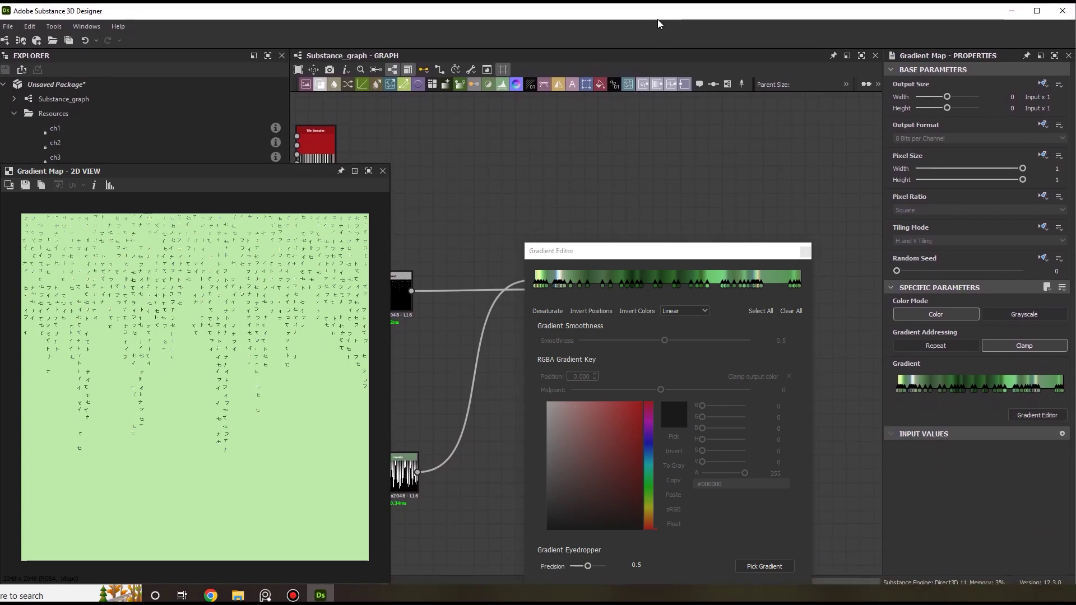
left_click(806, 253)
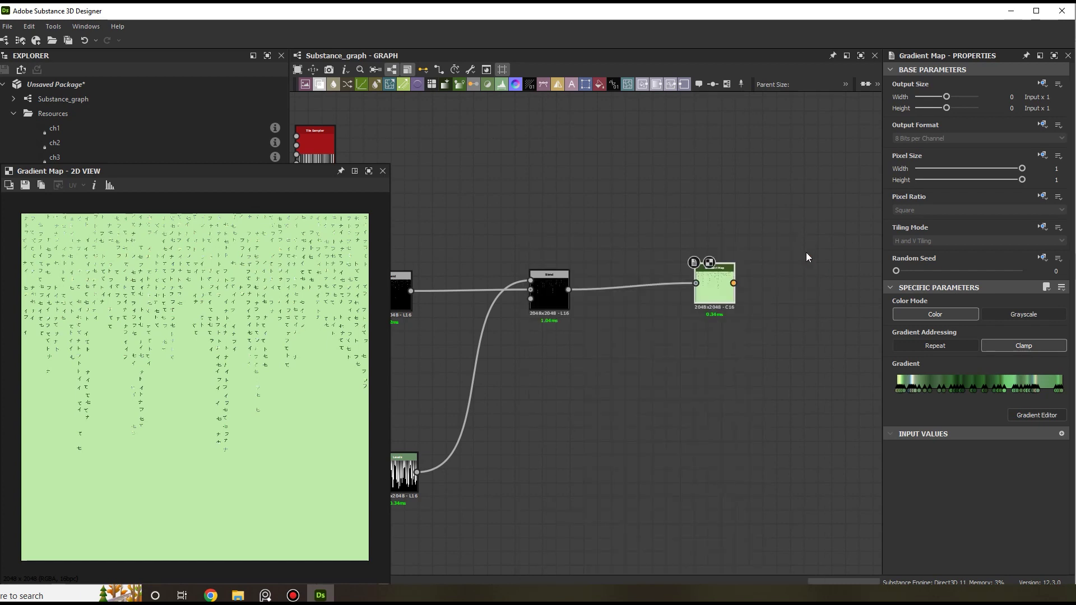
Move the green Gradient Map higher and add a second Gradient Map from the same Multiply Blend, aligned below it.
left_click_drag(716, 289, 716, 201)
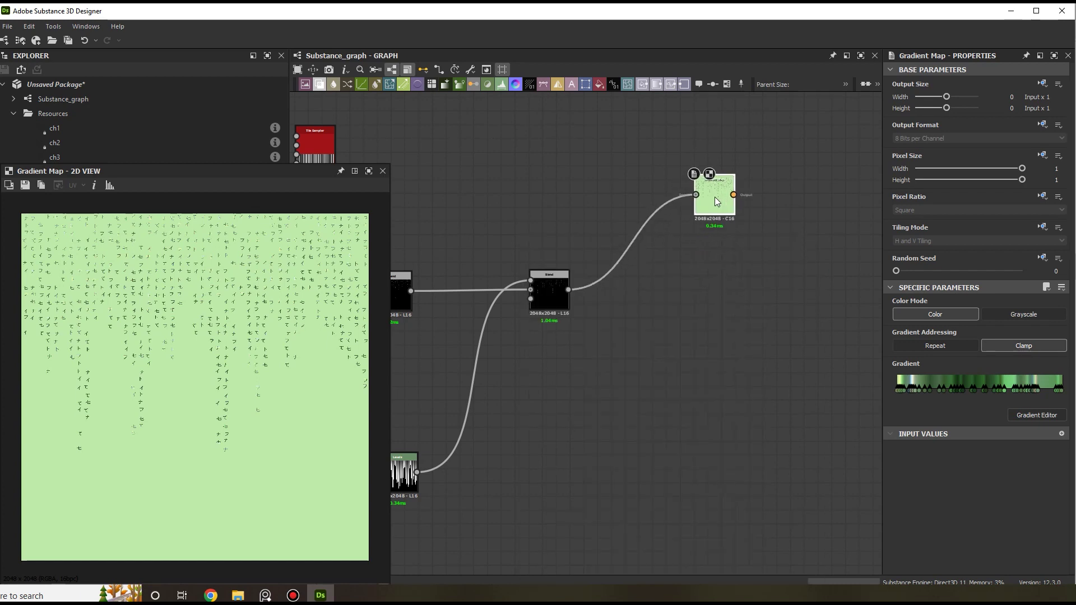
left_click_drag(567, 291, 686, 294)
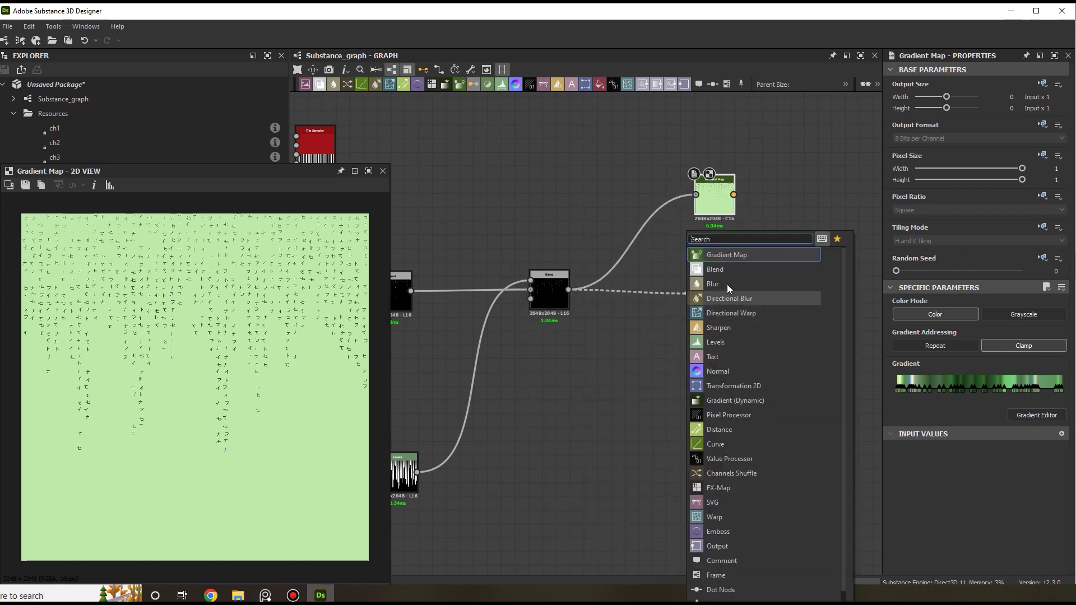
left_click(742, 256)
middle_click_drag(665, 267, 603, 274)
scroll(628, 268, "up", 2)
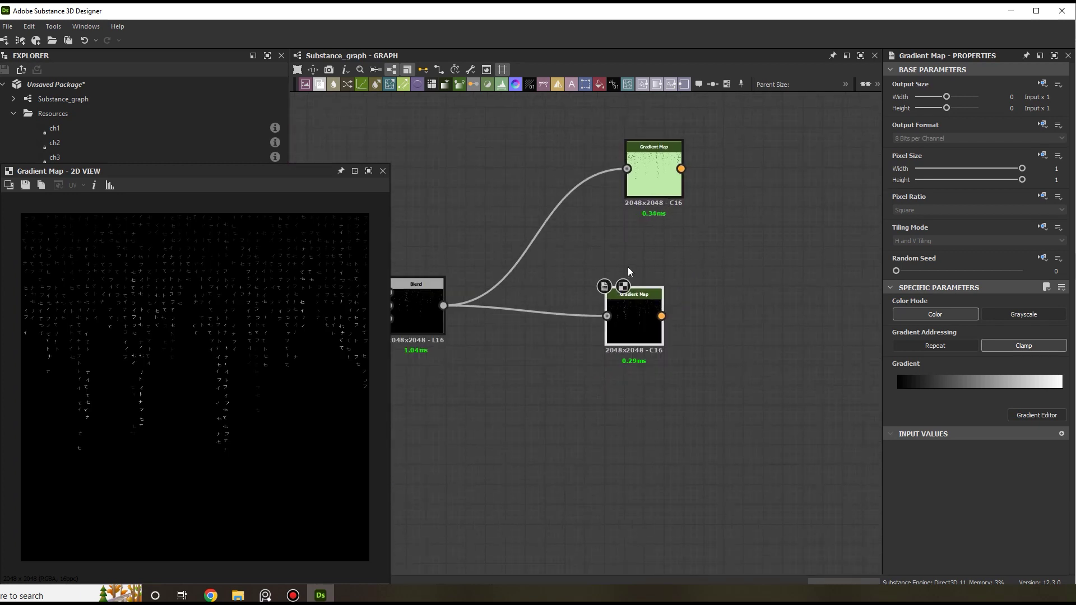
left_click_drag(644, 312, 664, 309)
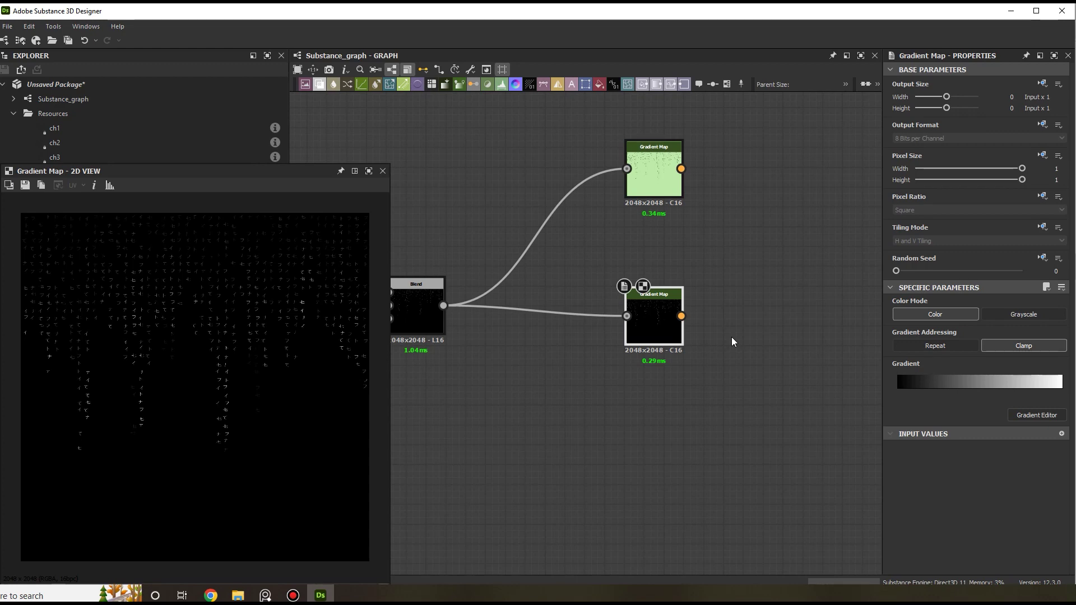
Add a Blend with the black-and-white Gradient Map as background and the green Gradient Map as foreground.
left_click_drag(681, 317, 817, 314)
left_click(835, 288)
left_click_drag(681, 169, 821, 303)
scroll(713, 365, "down", 1)
scroll(713, 370, "down", 1)
middle_click_drag(713, 370, 717, 319)
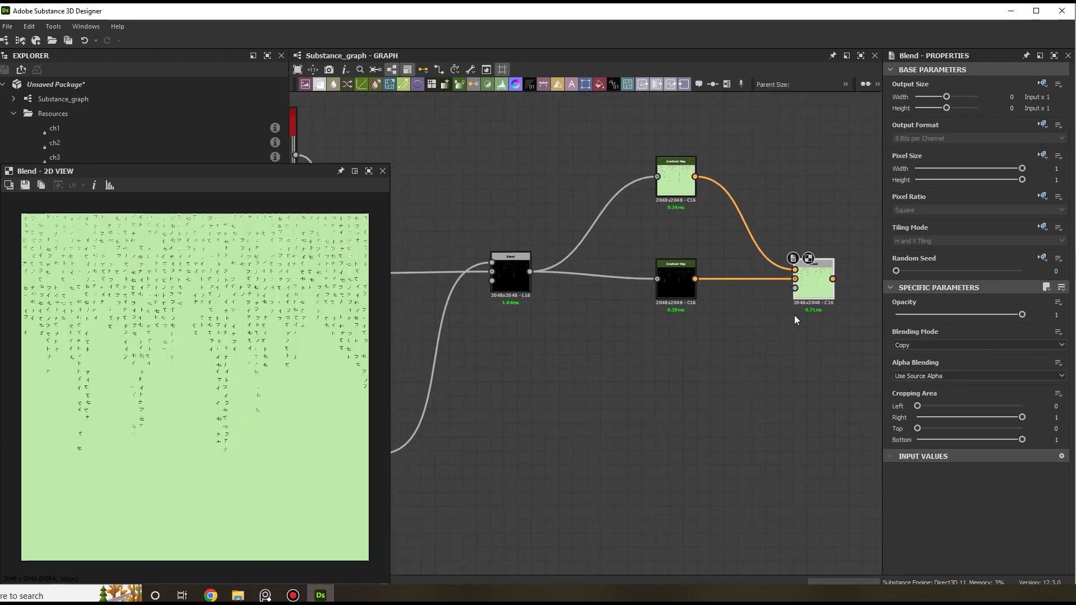
Route the Multiply Blend's output beneath the Gradient Maps through two dot nodes into the final Blend's opacity input, and preview the result.
scroll(812, 314, "up", 2)
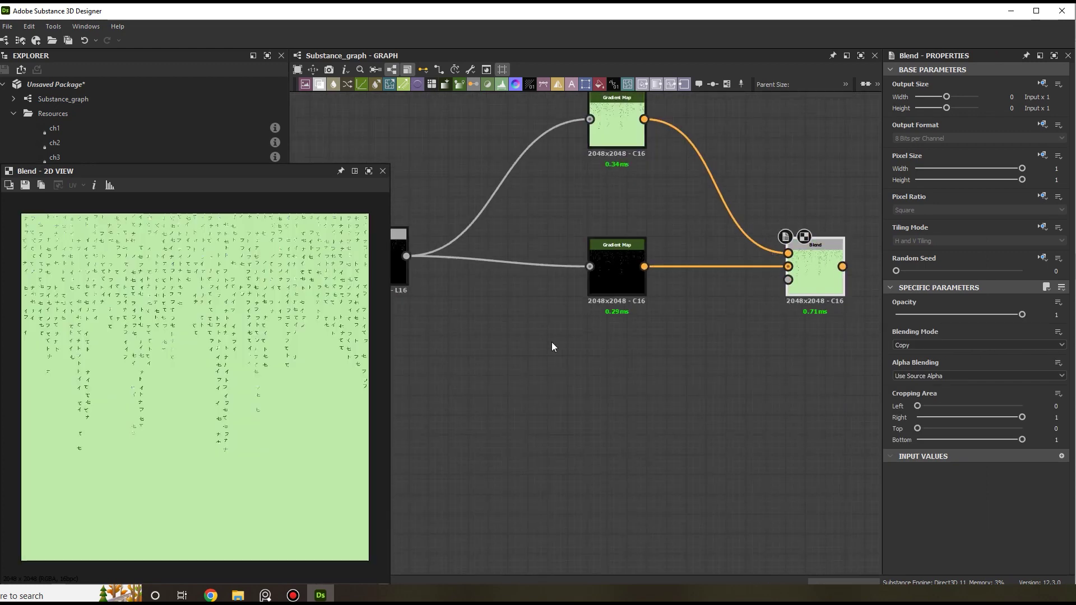
middle_click_drag(540, 348, 576, 343)
scroll(458, 274, "down", 1)
middle_click_drag(459, 273, 490, 261)
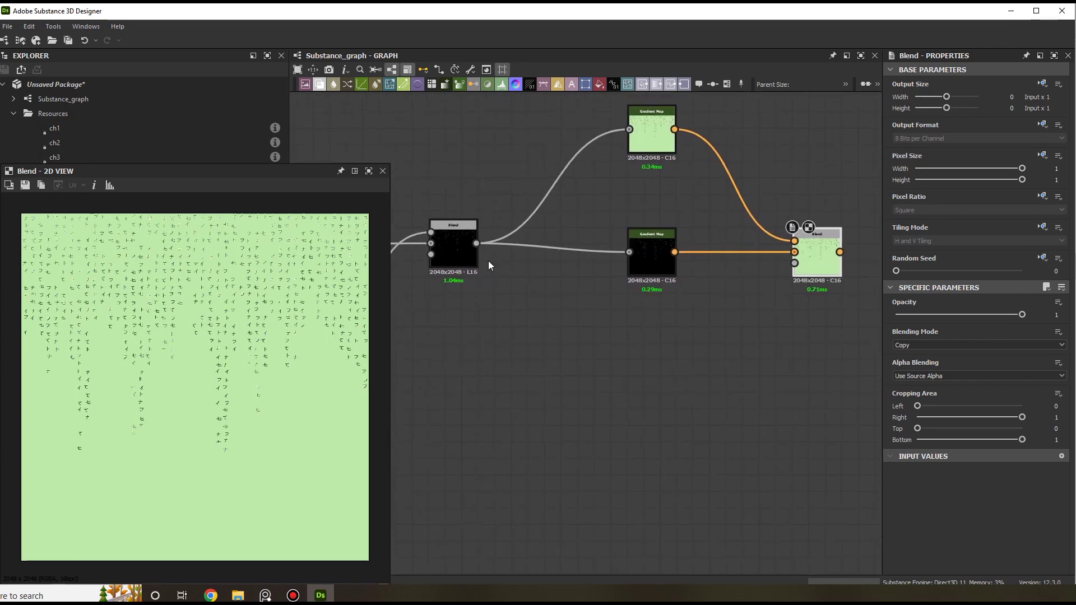
left_click_drag(475, 244, 484, 343)
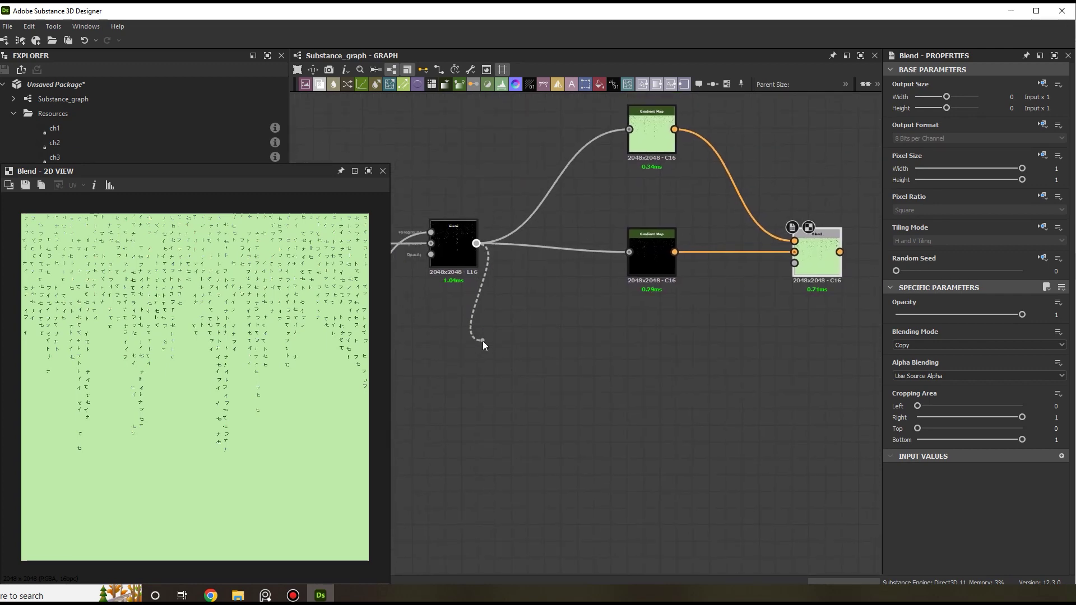
left_click(483, 341, "alt")
left_click_drag(489, 341, 795, 262)
left_click(766, 340, "alt")
double_click(819, 259)
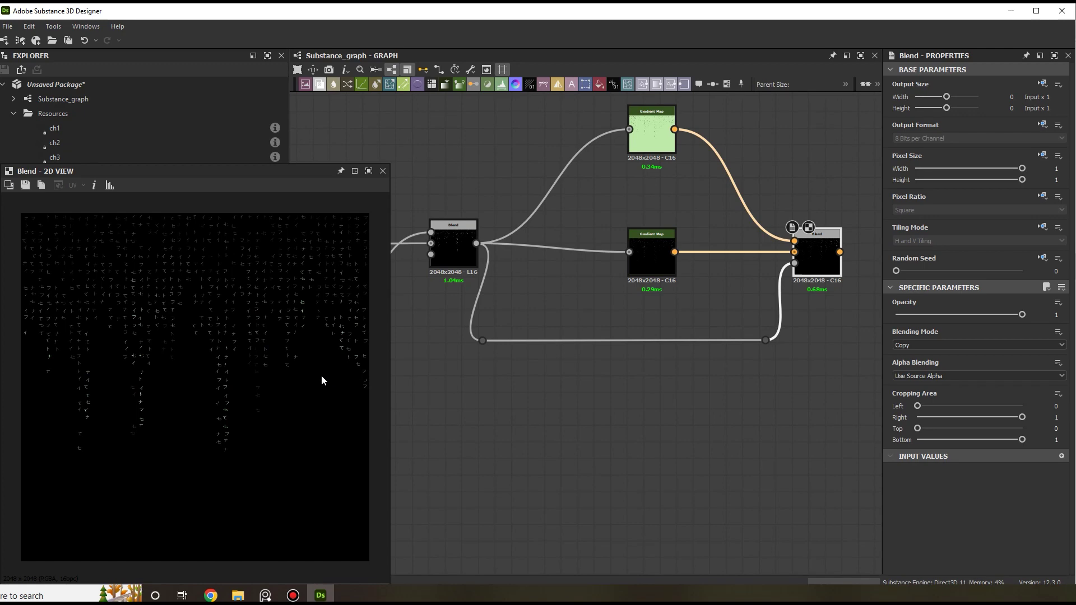
scroll(251, 366, "up", 2)
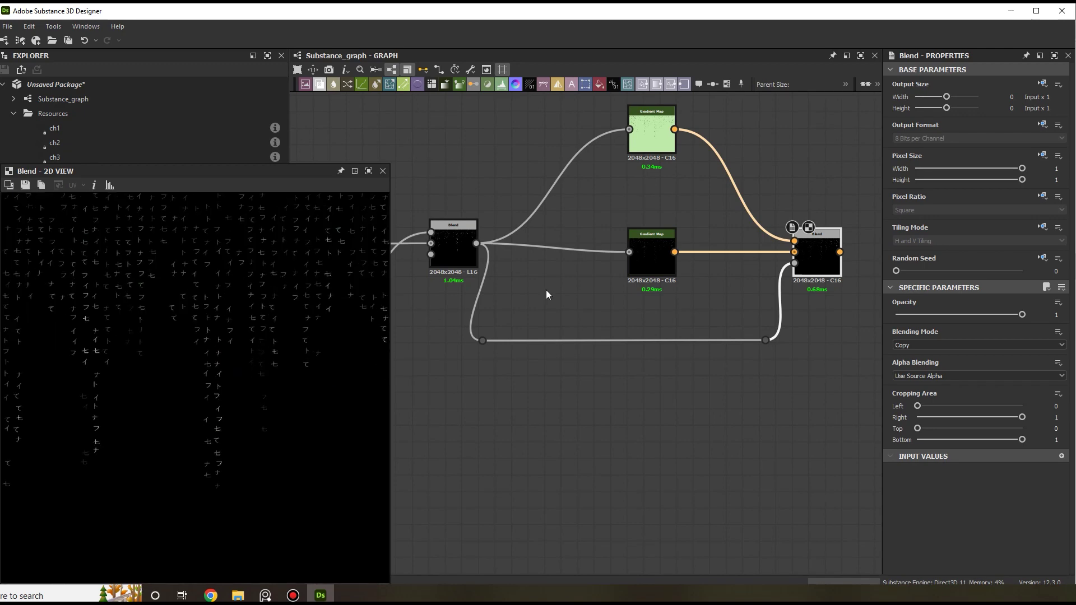
Add a Levels node after the Blend that combines the two Gradient Maps.
middle_click_drag(829, 245, 616, 255)
key("space")
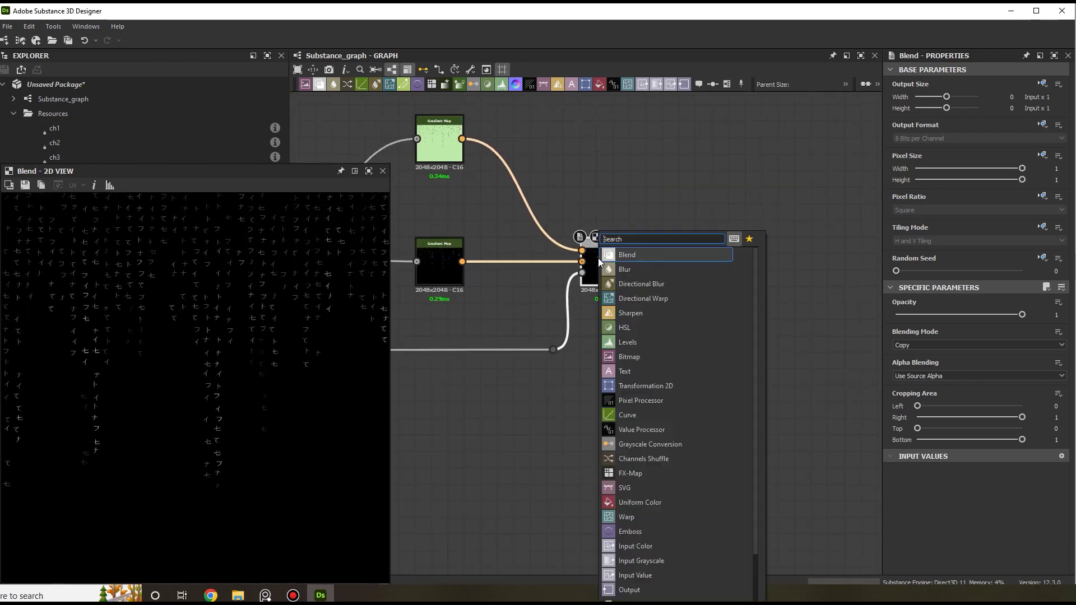
type("lev")
key("Return")
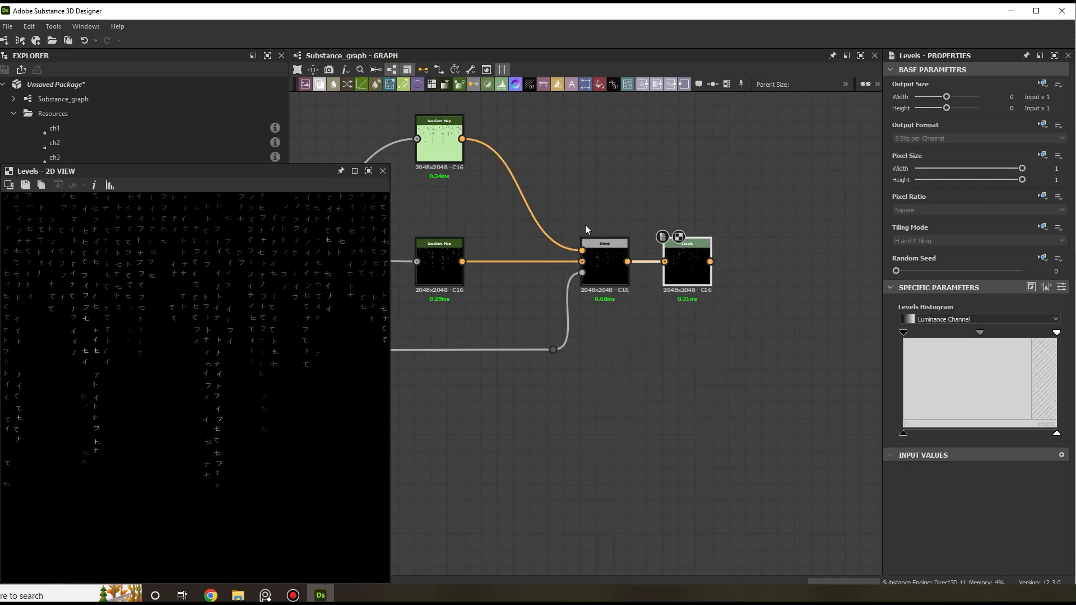
Raise the Levels input black point and lower its input white point to strengthen the contrast of the characters.
left_click_drag(980, 333, 973, 333)
left_click_drag(1057, 333, 1022, 333)
left_click_drag(904, 333, 929, 335)
left_click_drag(1022, 334, 1016, 335)
left_click_drag(1015, 333, 990, 336)
scroll(174, 335, "up", 2)
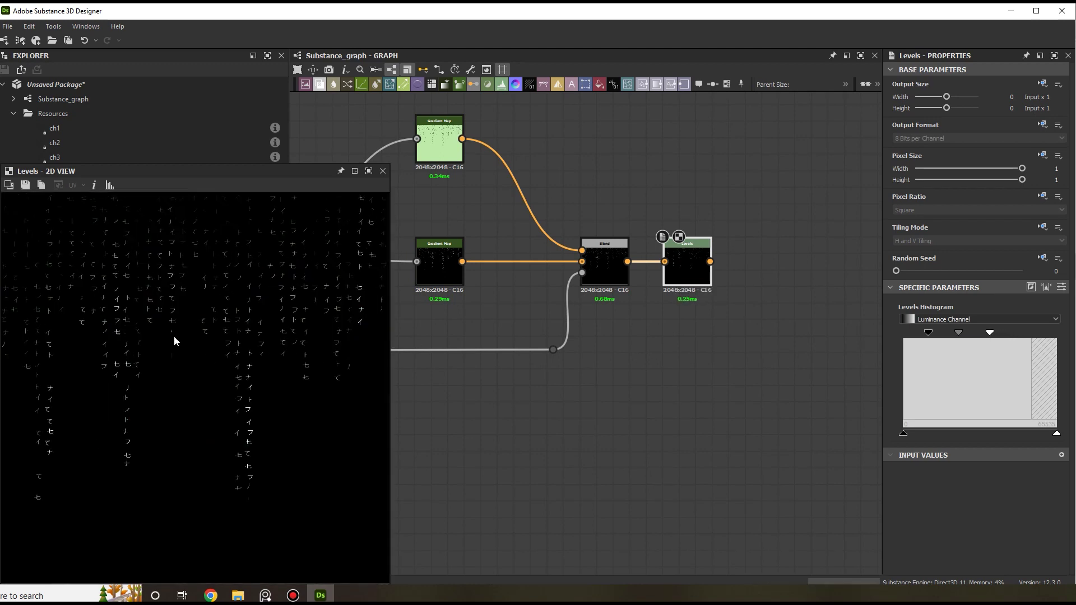
left_click_drag(983, 339, 979, 339)
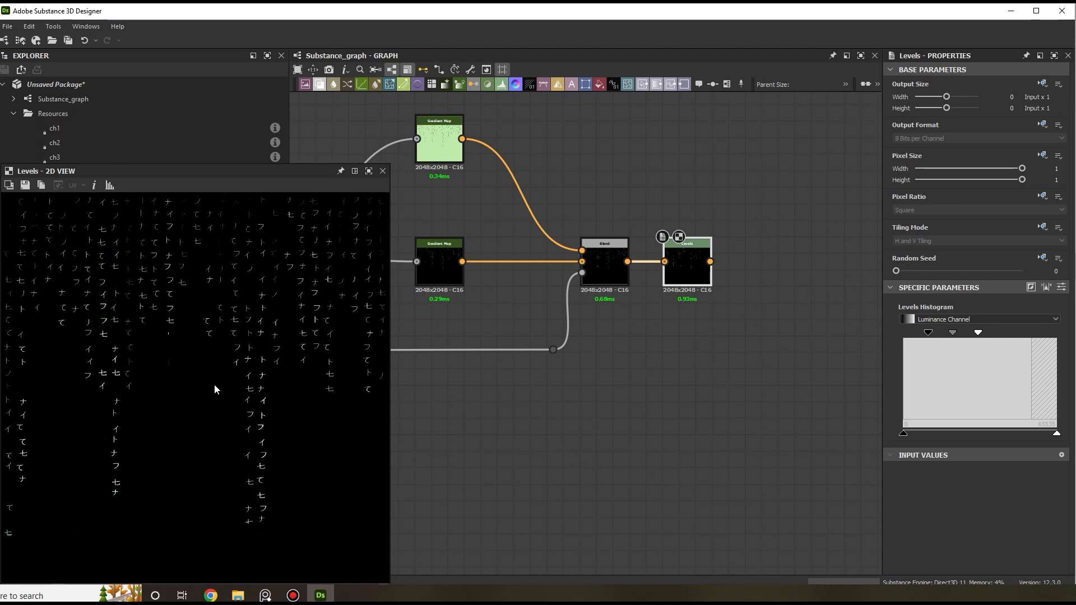
scroll(215, 386, "down", 2)
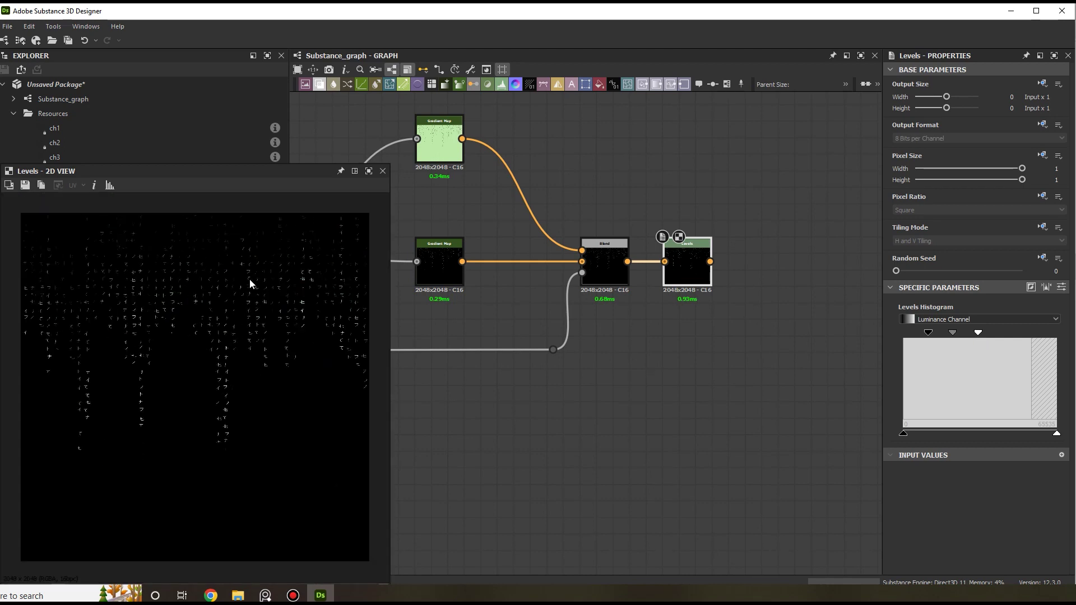
left_click_drag(928, 333, 922, 333)
left_click_drag(978, 333, 975, 333)
scroll(196, 356, "up", 4)
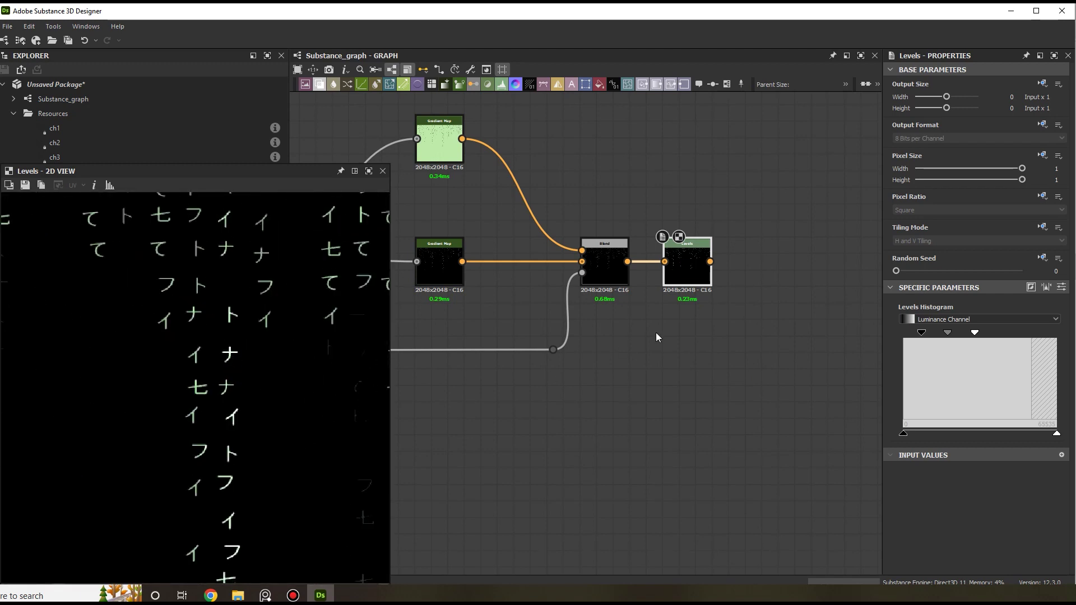
Add a Glow node after the Levels node.
middle_click_drag(711, 306, 568, 340)
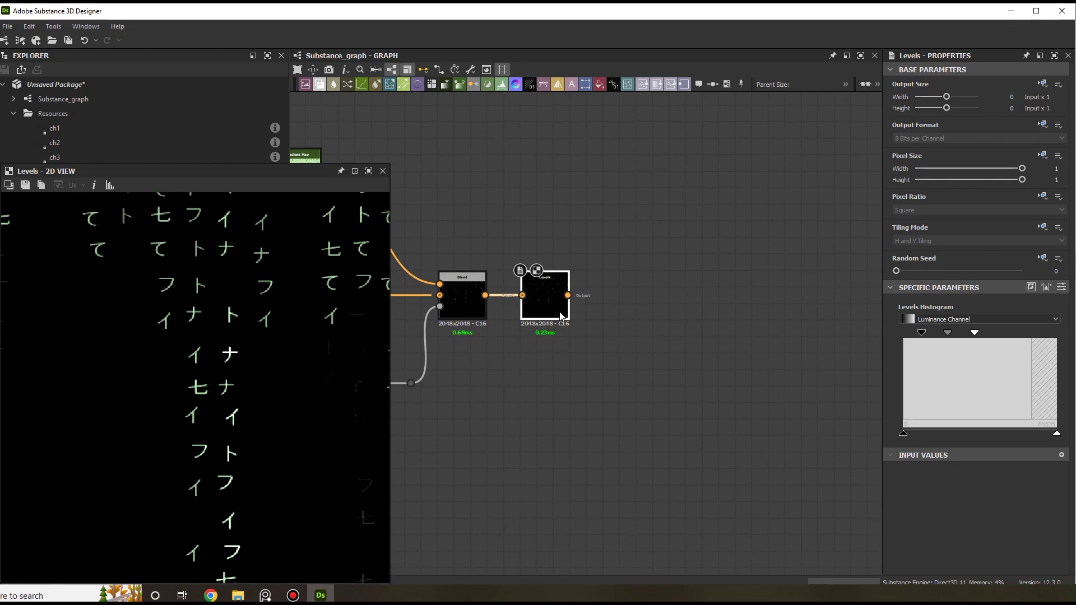
key("space")
type("glow")
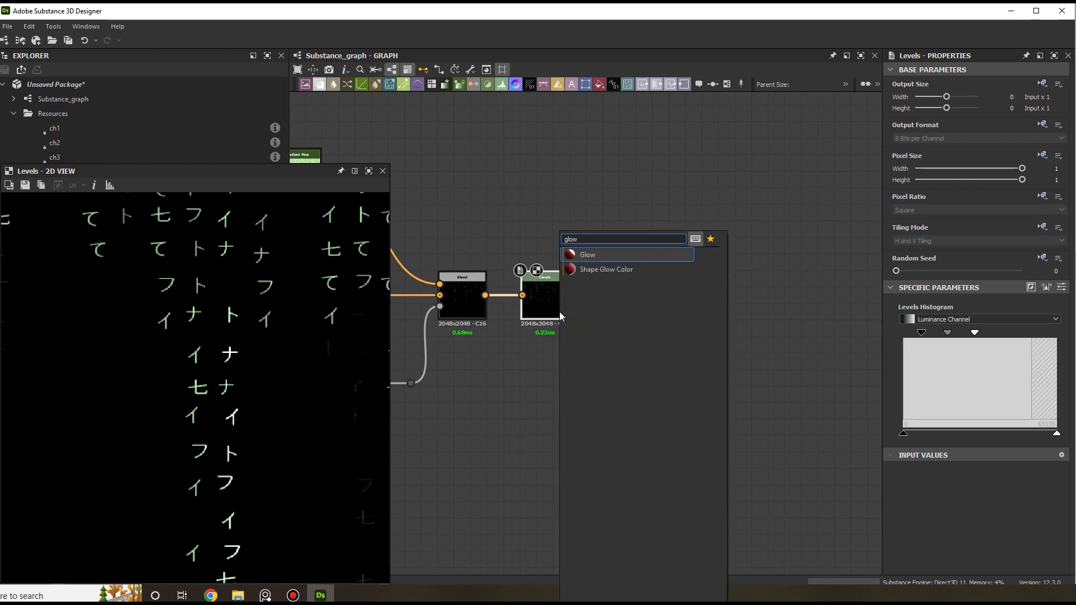
key("Return")
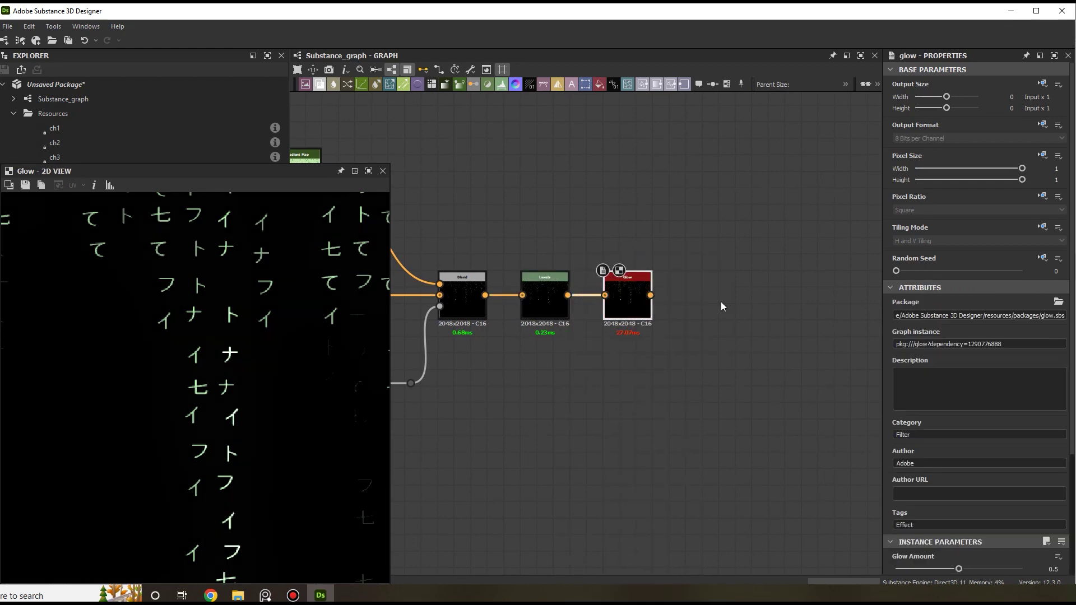
Set the Glow's Glow Amount to 1, Clear Amount to 0 and Glow Size to 1.86.
scroll(1011, 462, "down", 3)
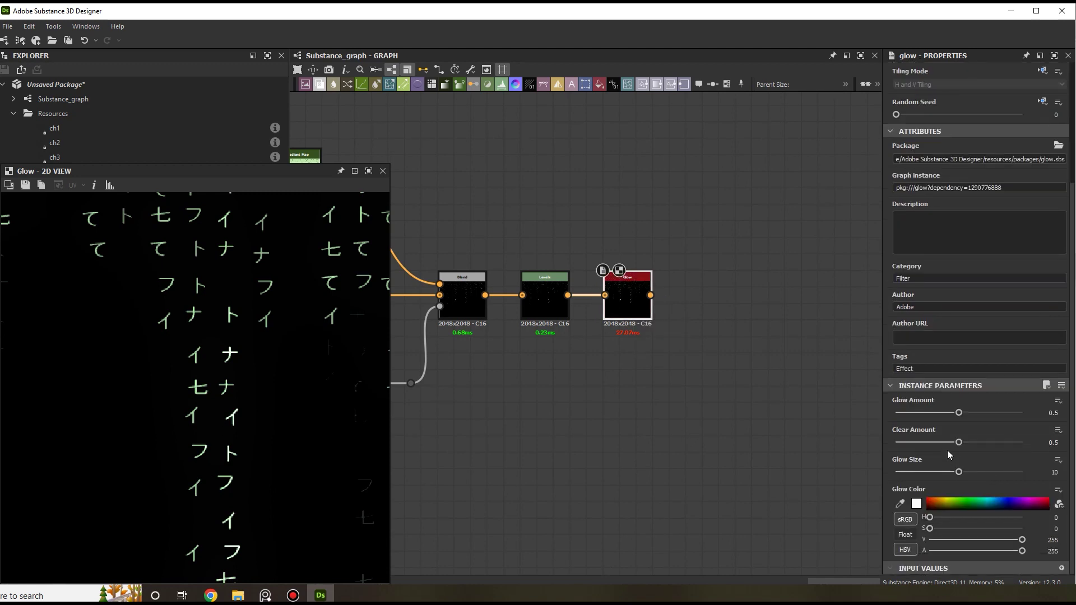
left_click_drag(960, 413, 1026, 413)
left_click_drag(916, 442, 894, 445)
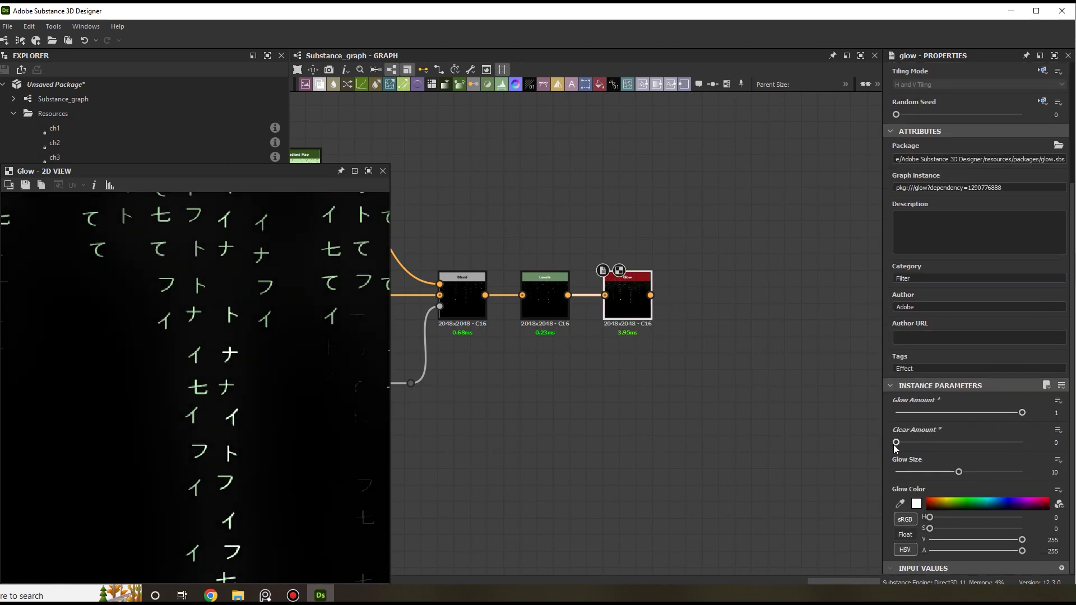
key("f")
scroll(218, 371, "up", 2)
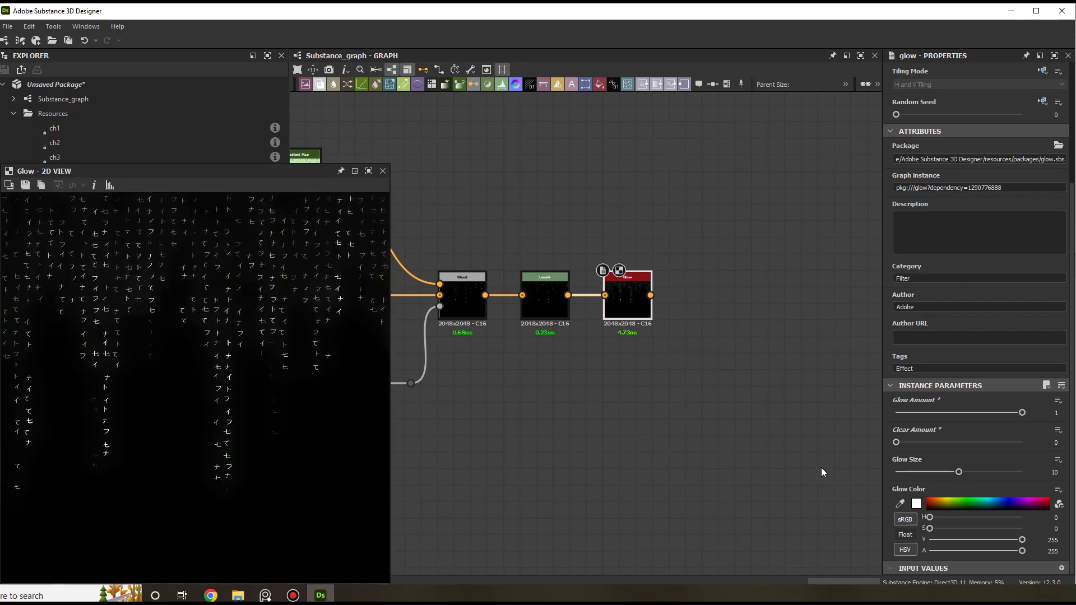
left_click_drag(937, 473, 908, 478)
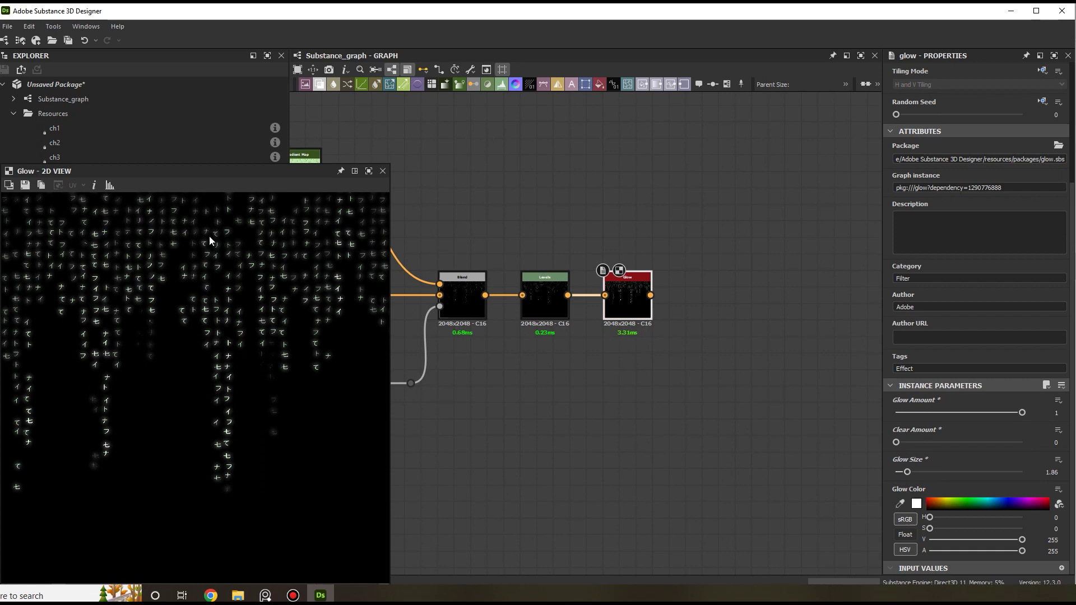
scroll(244, 277, "up", 2)
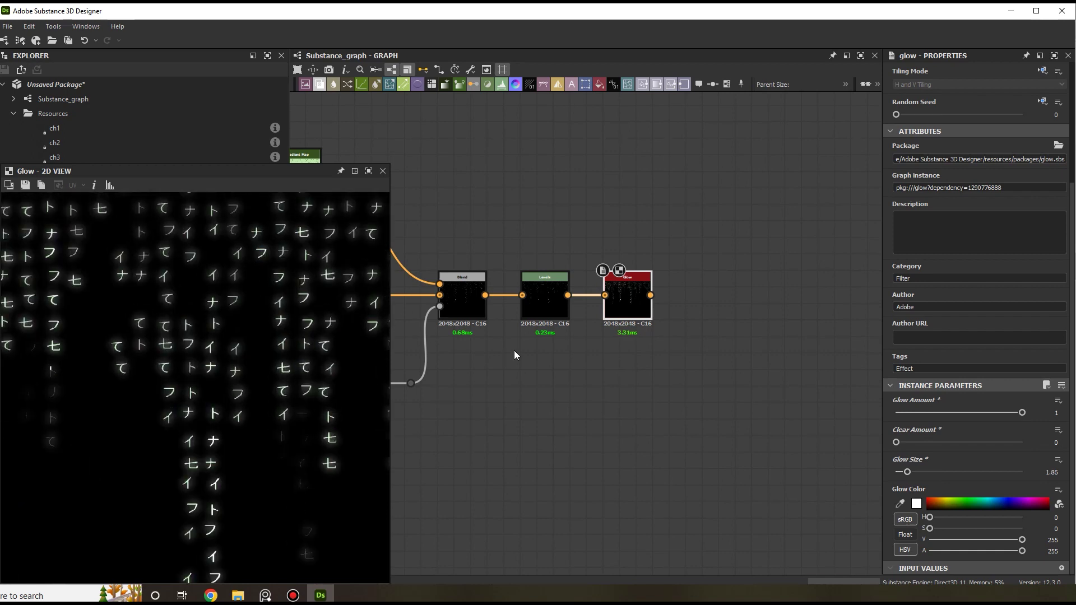
Move the Glow node up, above the level of the Levels node.
scroll(650, 319, "down", 1)
middle_click_drag(647, 331, 614, 370)
left_click_drag(600, 349, 623, 281)
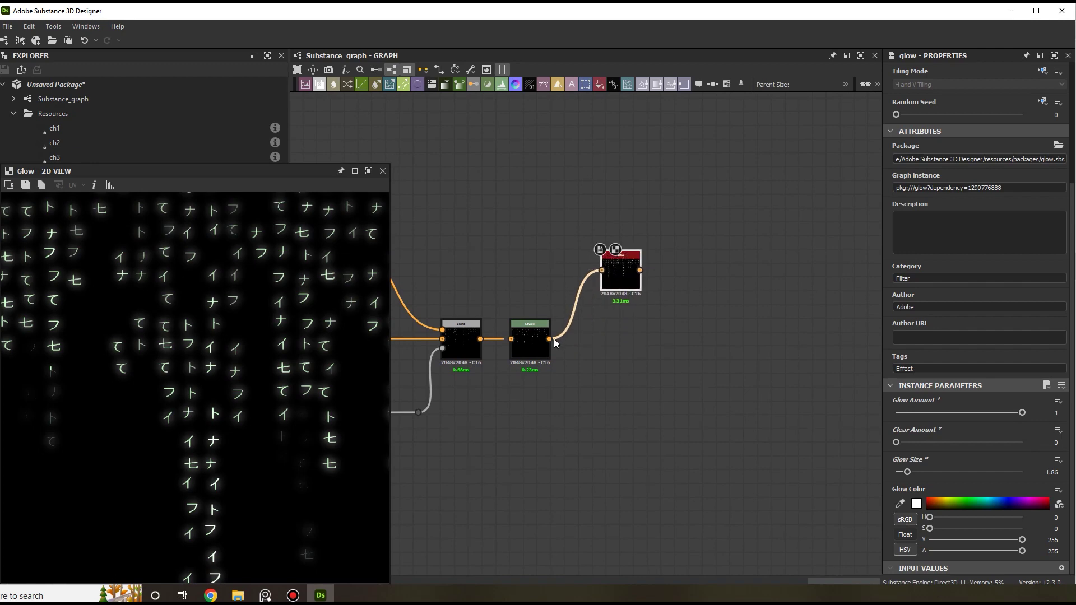
scroll(285, 359, "down", 3)
scroll(306, 302, "up", 1)
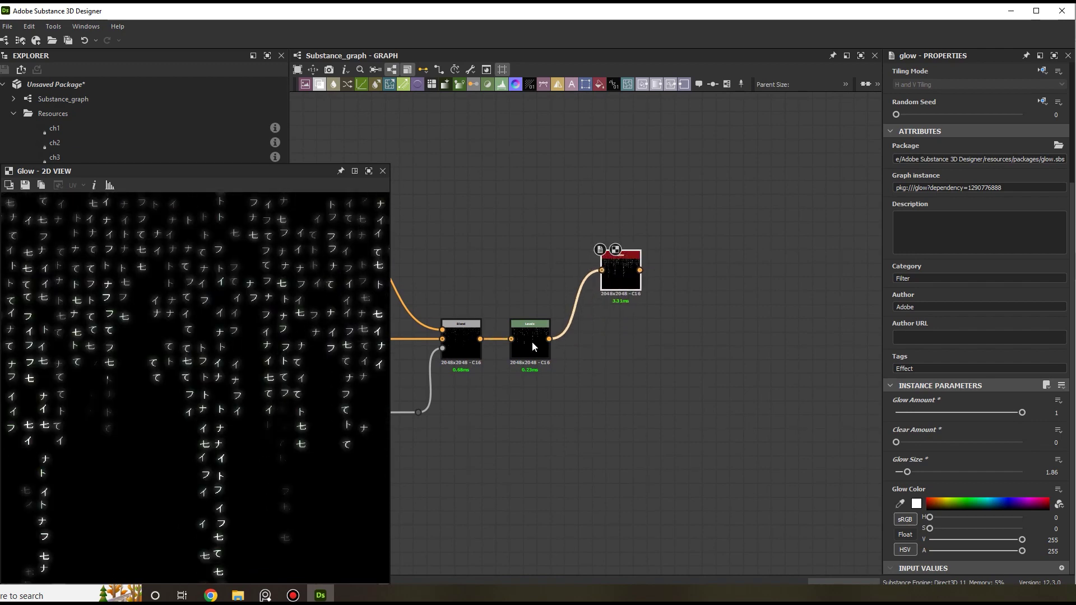
Add a Blend with Levels as background and Glow as foreground, align it with Levels, and set its opacity to 0.63.
left_click_drag(549, 339, 683, 341)
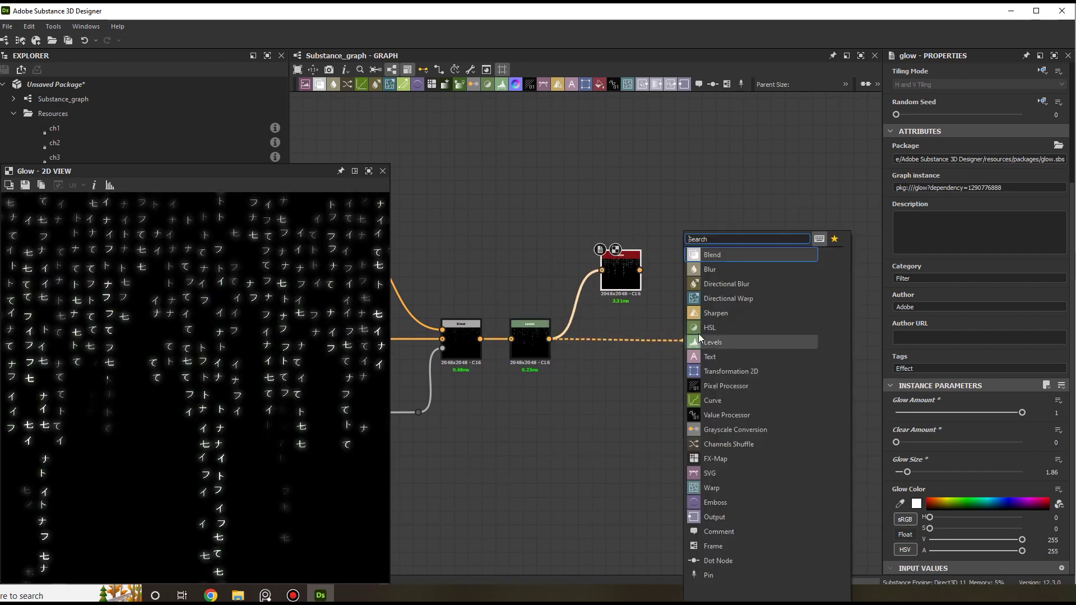
left_click(723, 256)
scroll(667, 303, "up", 2)
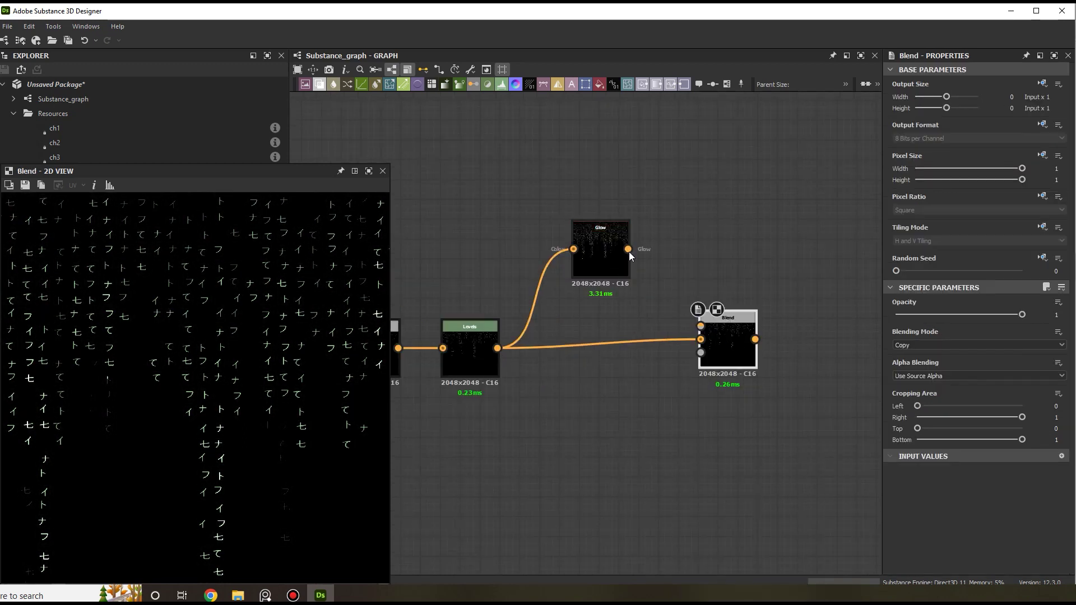
left_click_drag(689, 310, 756, 355)
left_click_drag(1022, 315, 977, 333)
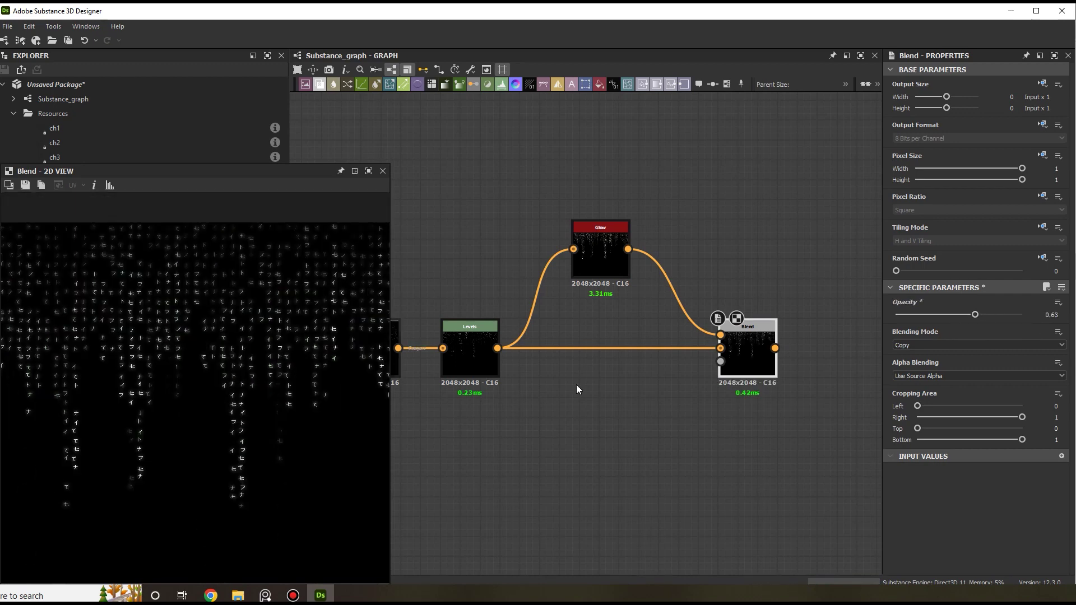
Add a second Glow node fed by the Levels output, placed above the new Blend.
scroll(643, 323, "down", 2)
middle_click_drag(625, 260, 533, 235)
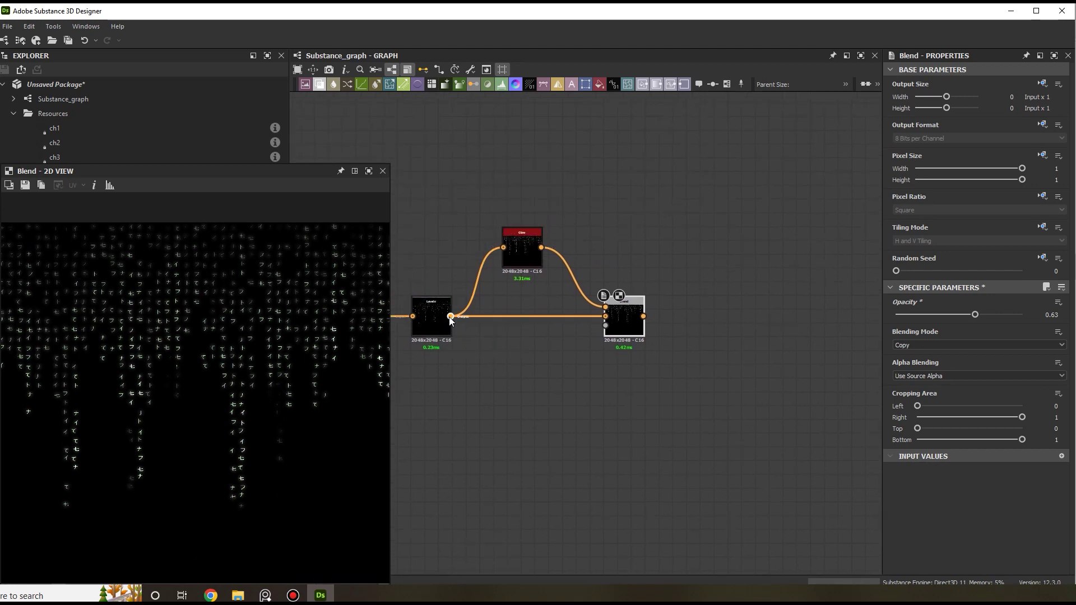
left_click_drag(450, 317, 630, 231)
type("glow")
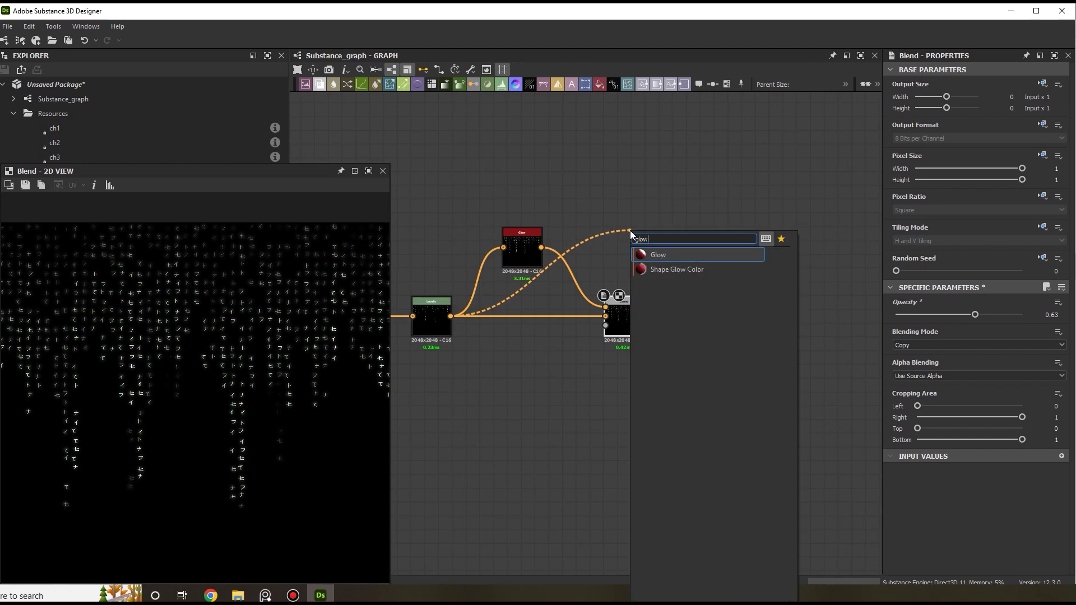
key("Return")
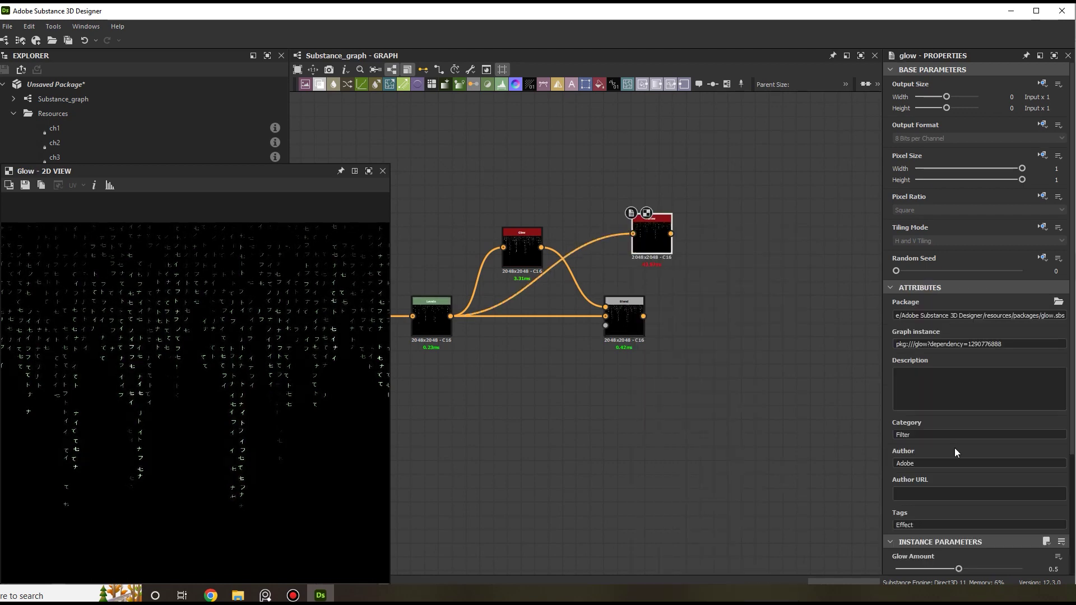
Set the second Glow's Glow Amount to 2, Clear Amount to 0 and Glow Size to 3.63.
scroll(950, 452, "down", 3)
left_click_drag(959, 468, 1049, 470)
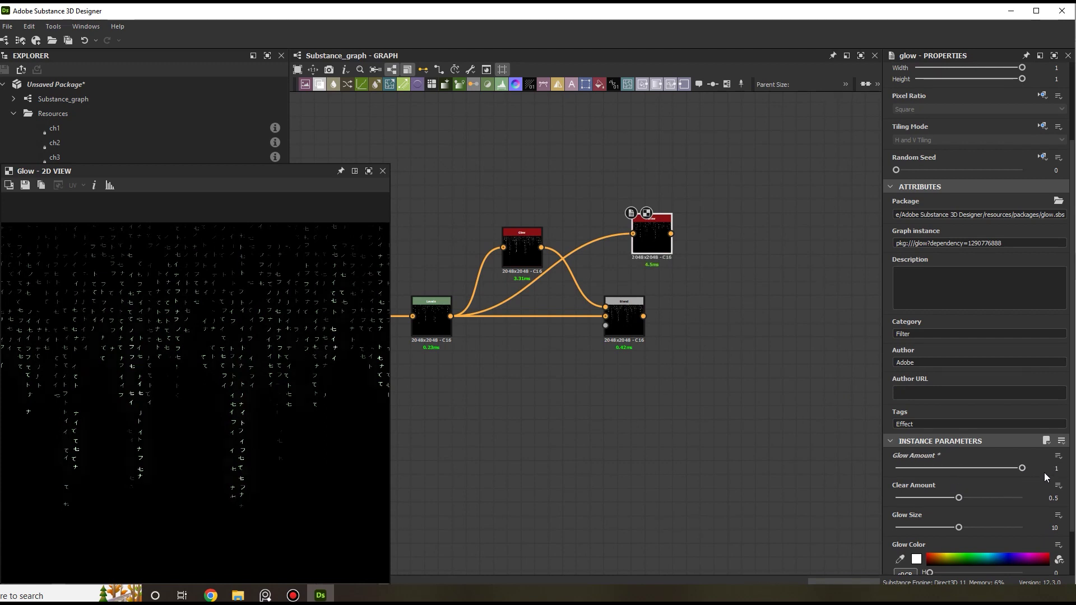
mouse_move(959, 498)
left_mouse_down()
mouse_move(917, 499)
mouse_move(939, 501)
left_mouse_up()
double_click(1057, 469)
type("2")
key("Return")
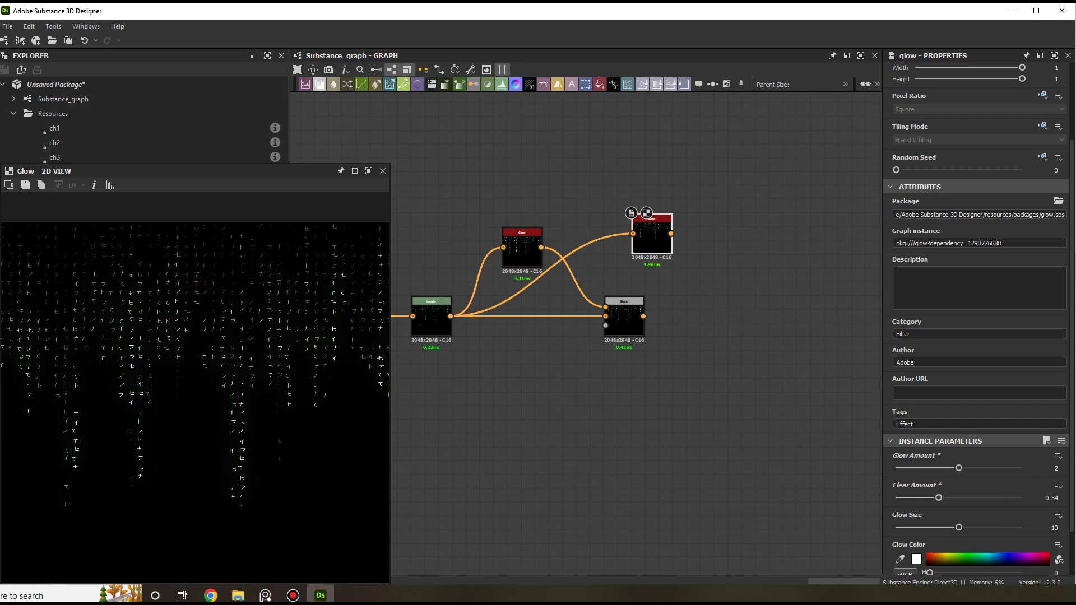
left_click_drag(914, 499, 891, 514)
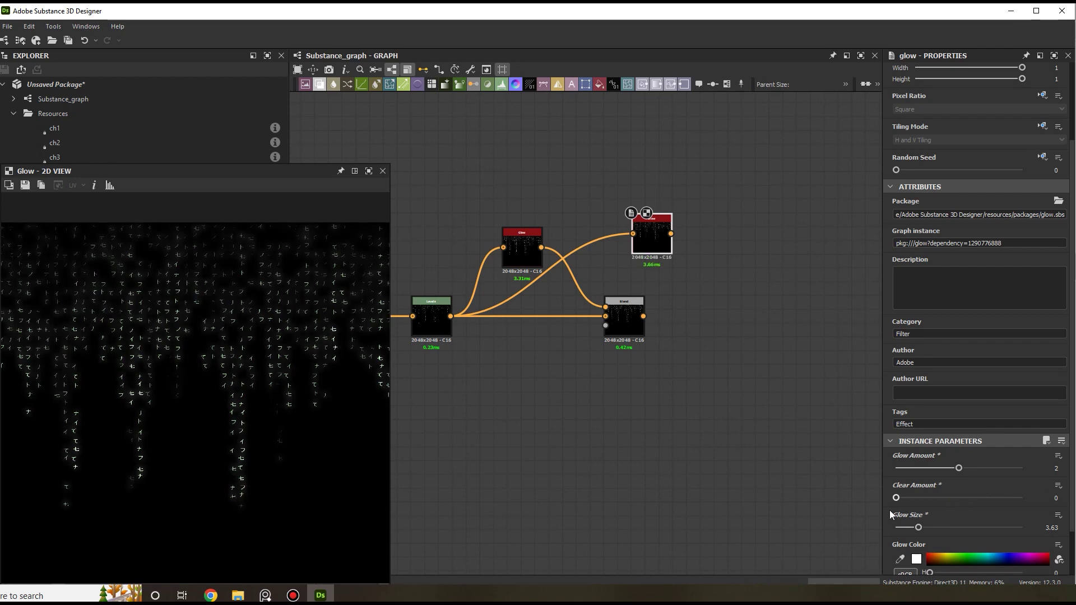
scroll(284, 319, "up", 3)
Add another Blend with the first glow Blend as background and the second Glow as foreground.
left_click_drag(643, 316, 769, 316)
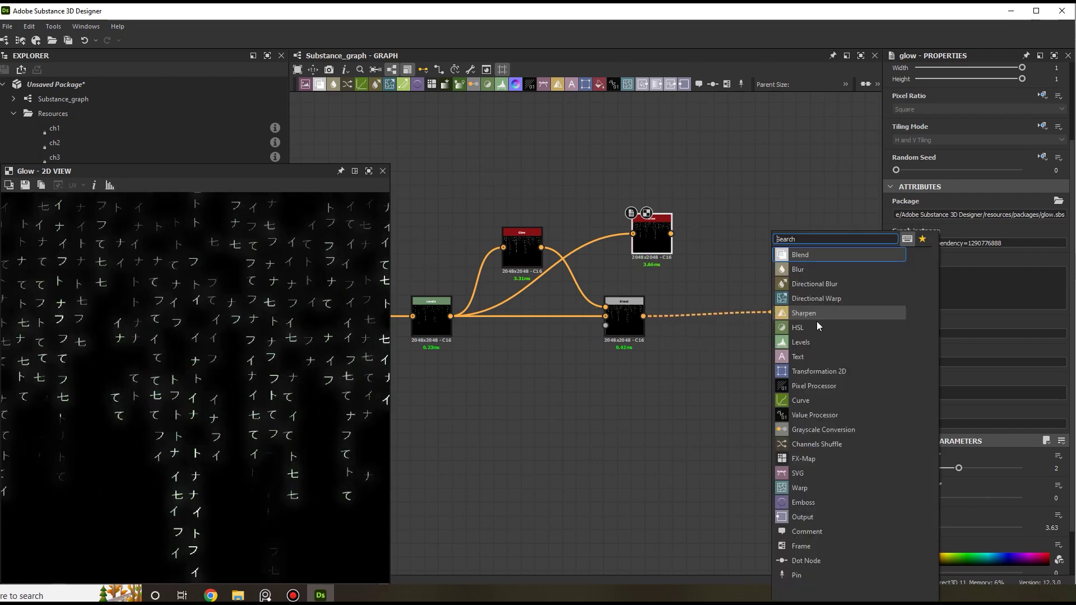
left_click(825, 255)
left_click_drag(671, 233, 771, 308)
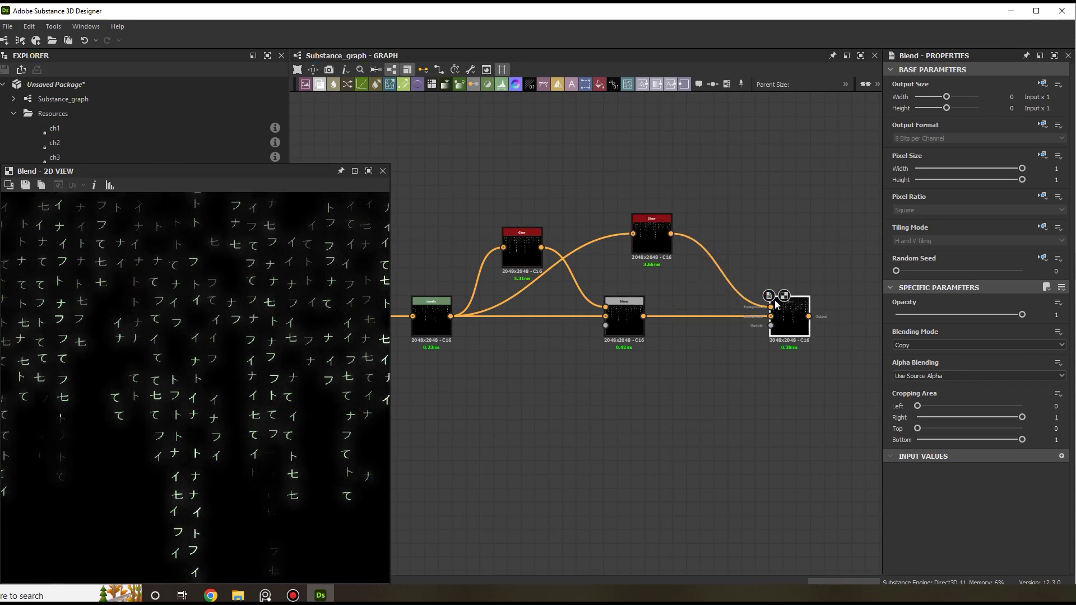
Set the first glow Blend's blending mode to Add (Linear Dodge) and its opacity to 0.31.
middle_click_drag(630, 411, 661, 315)
double_click(664, 311)
scroll(220, 365, "down", 4)
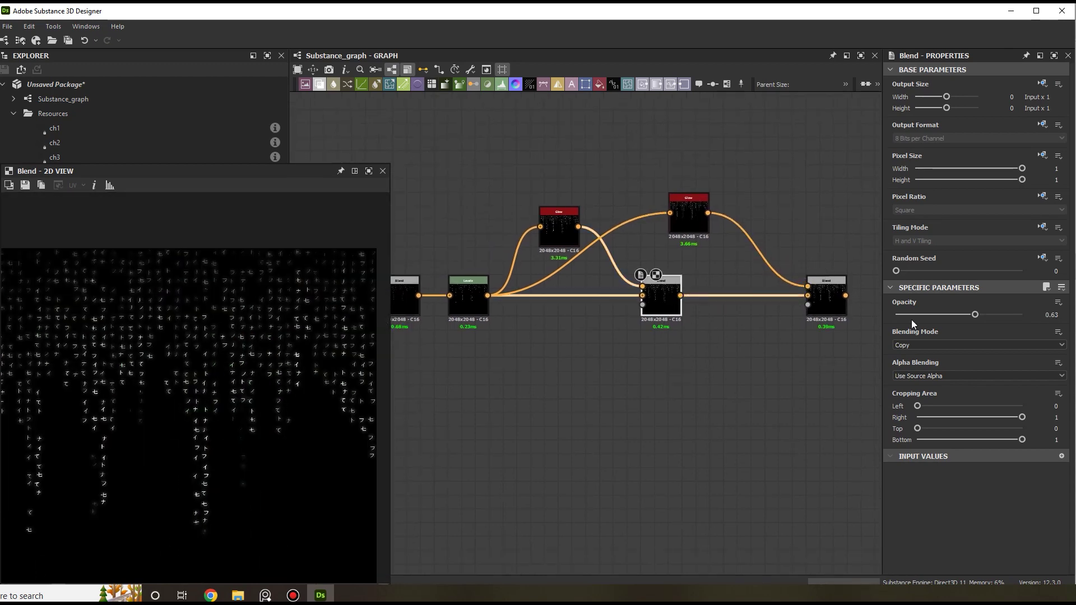
left_click(927, 343)
left_click(918, 360)
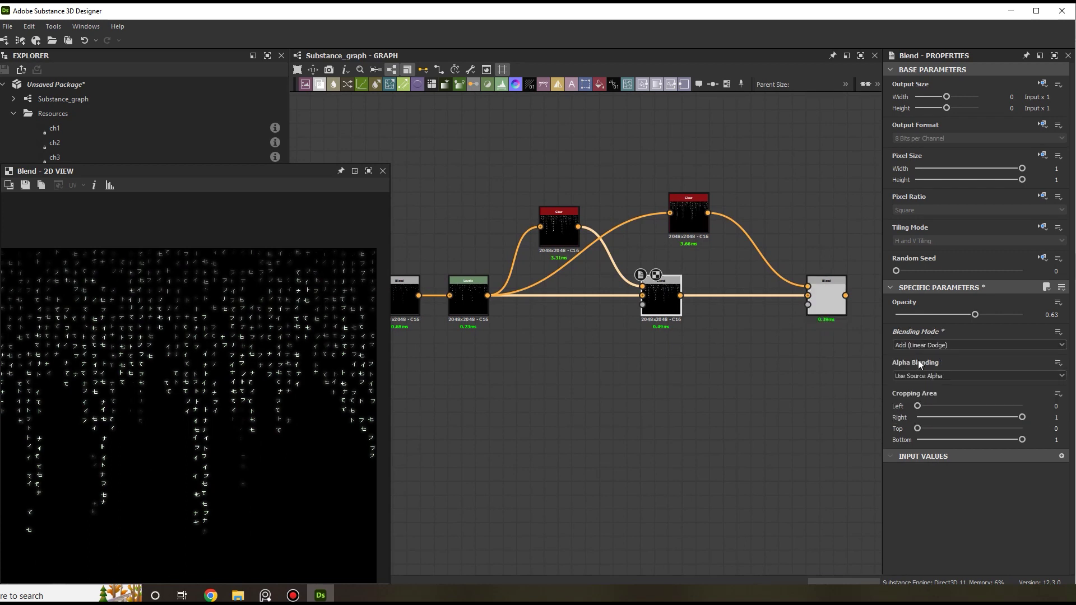
left_click_drag(975, 315, 935, 319)
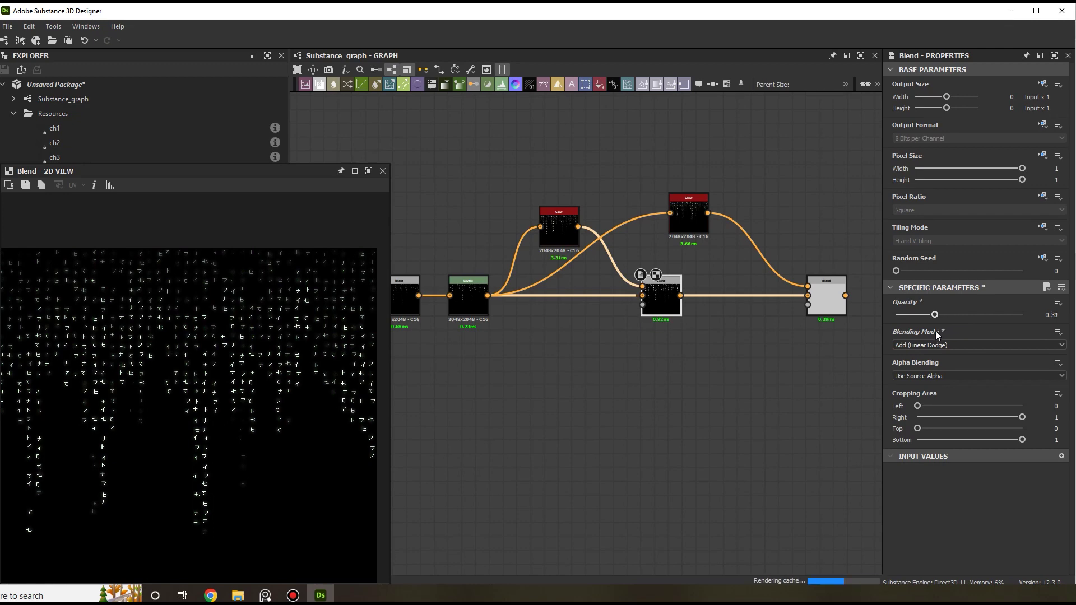
Set the final glow Blend's blending mode to Screen and its opacity to 0.79.
scroll(715, 348, "up", 3)
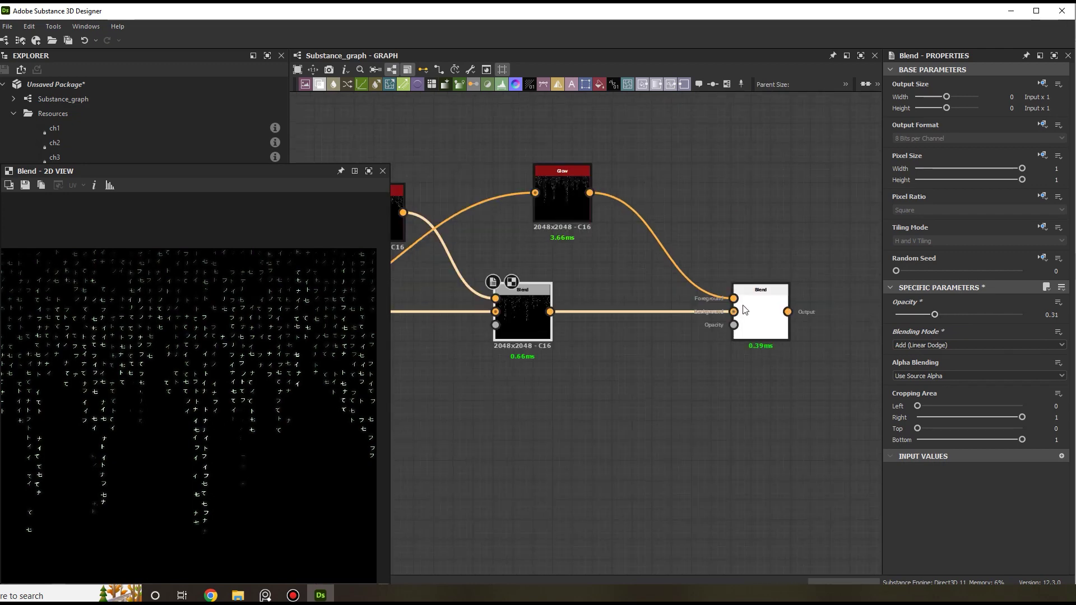
left_click(757, 315)
scroll(185, 396, "up", 2)
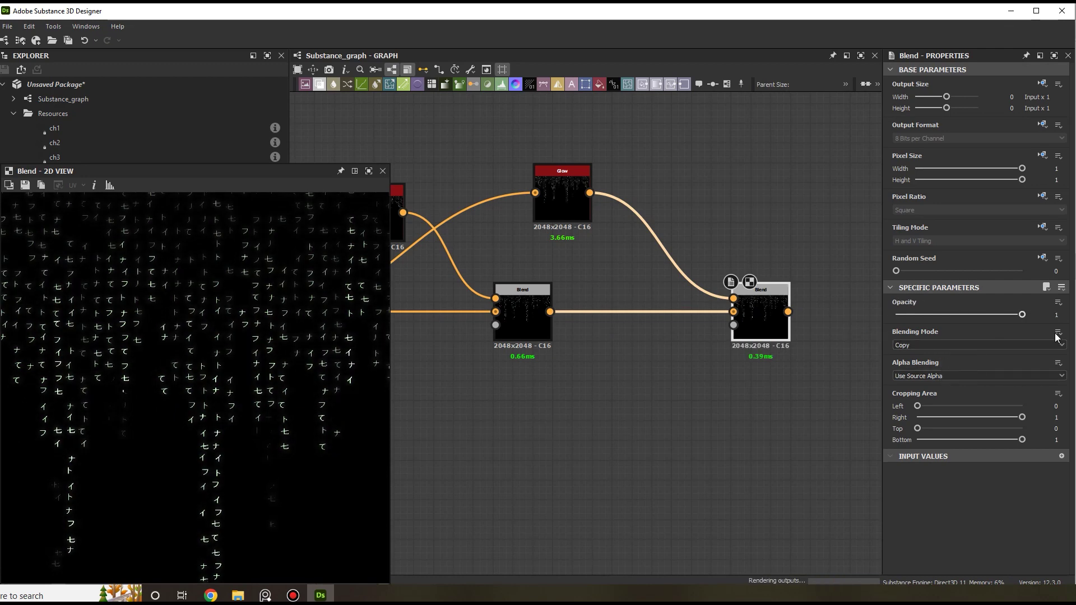
left_click_drag(1022, 314, 944, 314)
left_click_drag(926, 315, 967, 352)
left_click(964, 346)
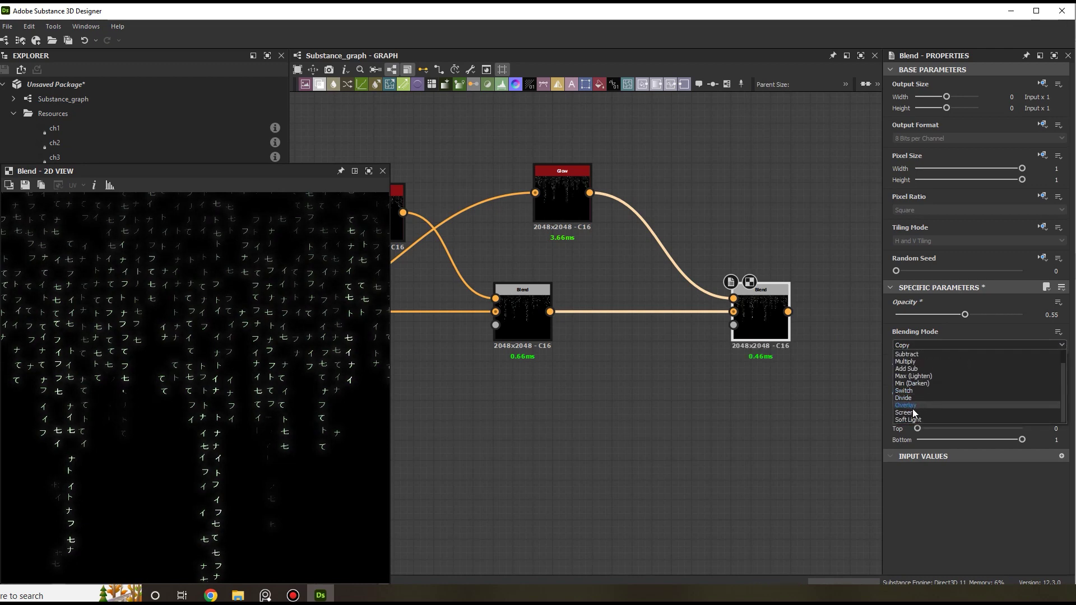
left_click(914, 412)
left_click_drag(966, 315, 994, 328)
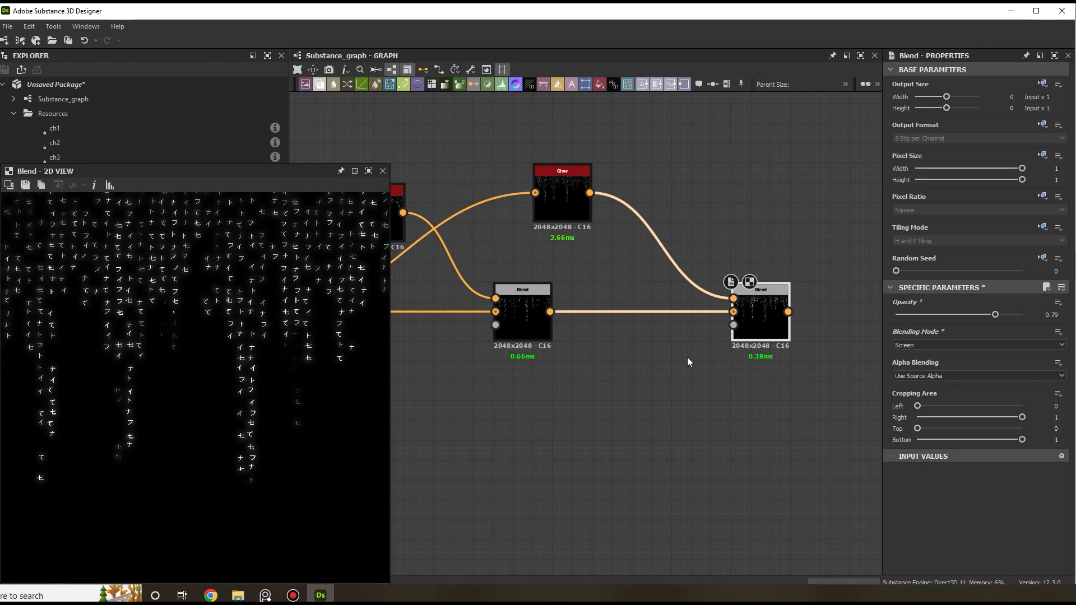
scroll(222, 336, "down", 3)
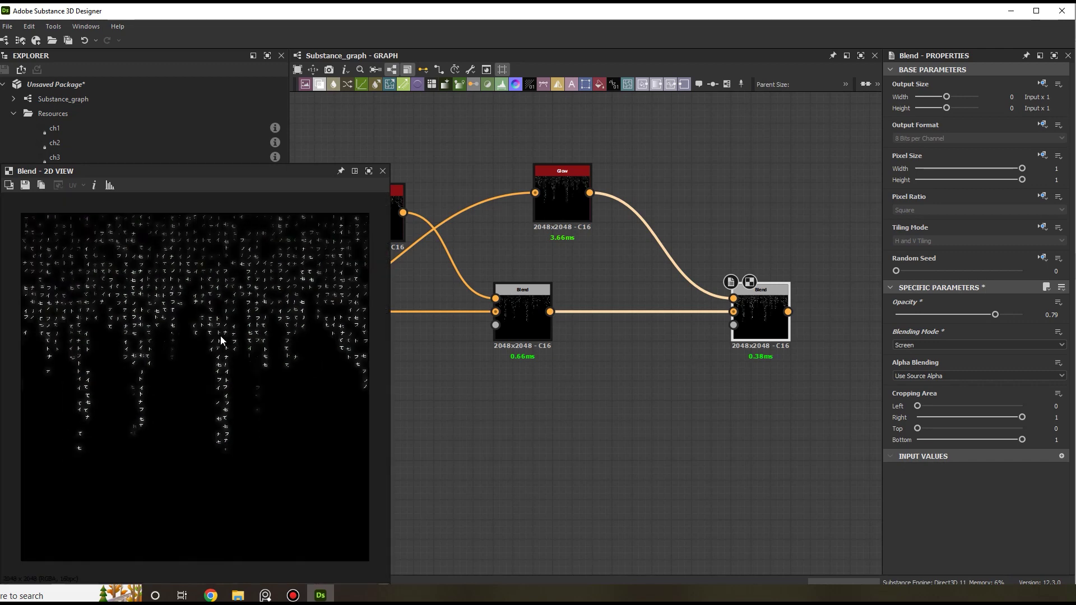
scroll(283, 302, "up", 3)
Add a Height Blend node in the empty area below the glow nodes.
scroll(543, 342, "down", 5)
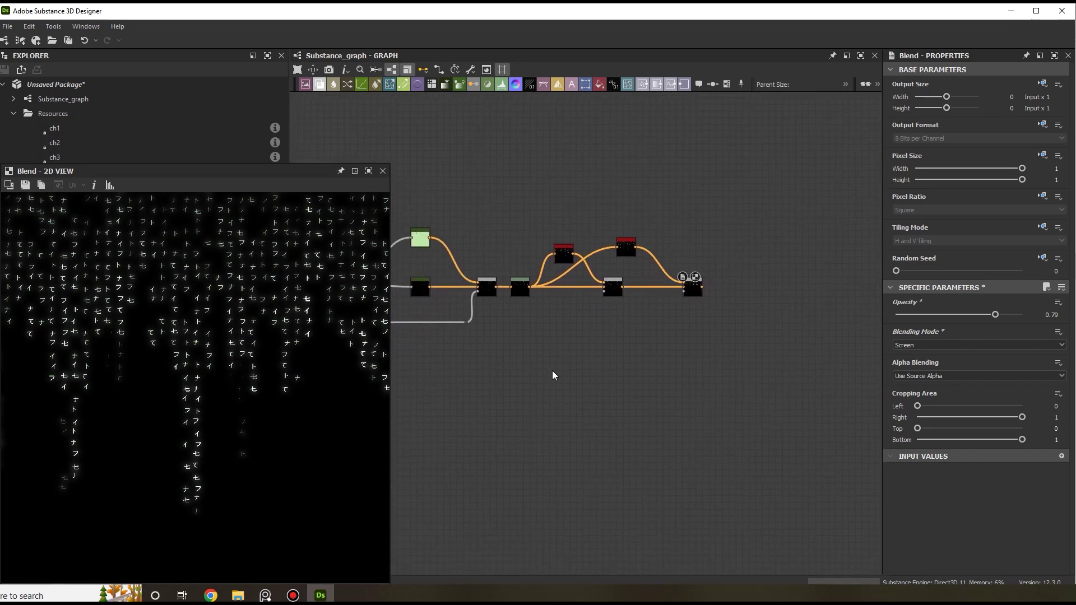
key("space")
type("hei")
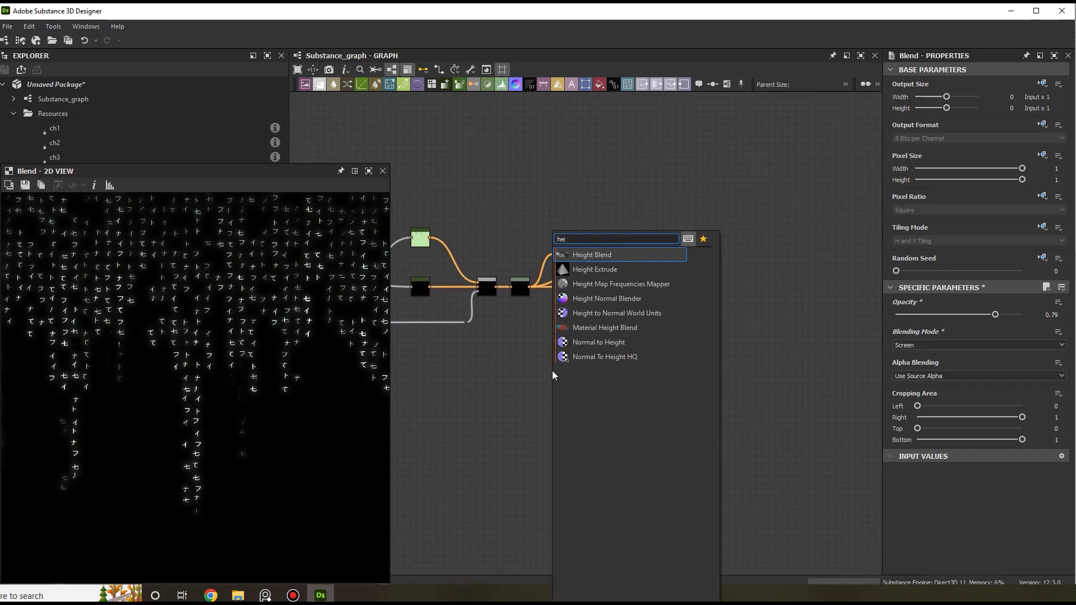
left_click(611, 256)
scroll(663, 241, "up", 4)
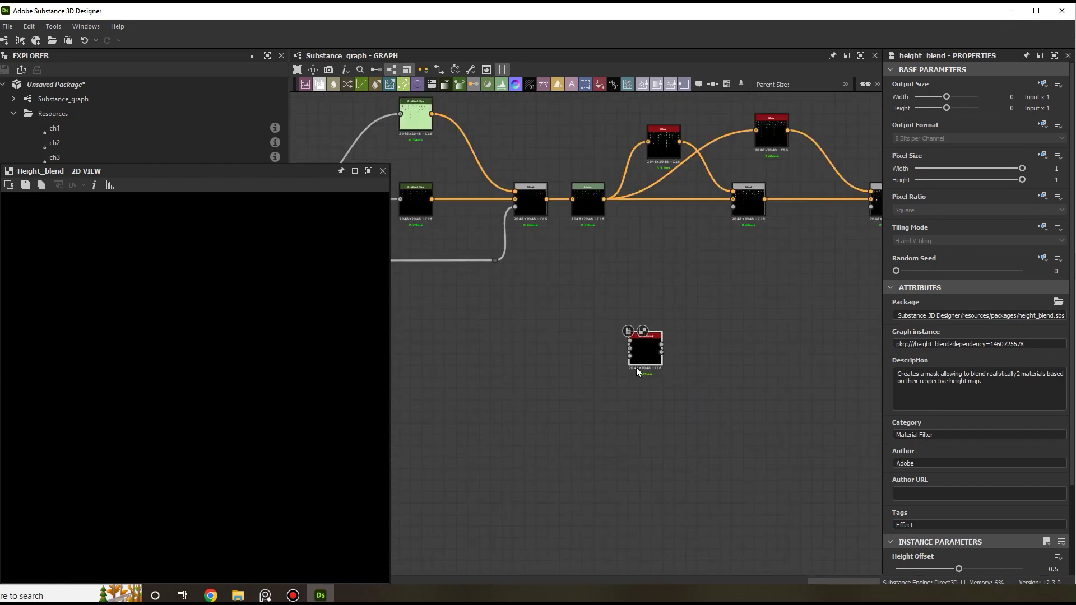
scroll(647, 322, "up", 3)
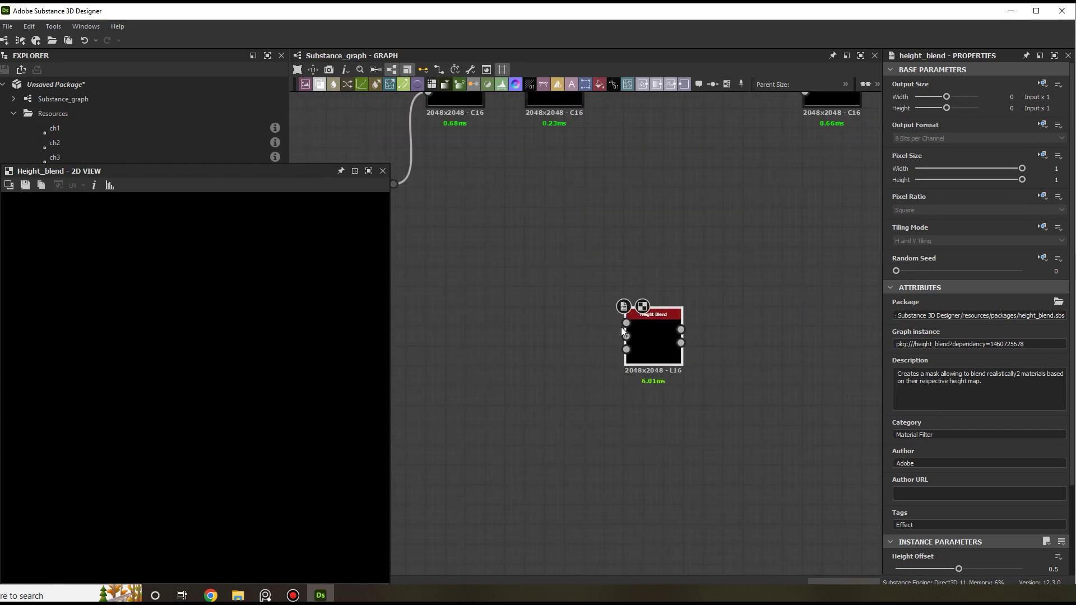
Shift the Gradient Maps and all nodes after them away from the grayscale fade Blend to make room.
scroll(649, 348, "down", 5)
middle_click_drag(664, 270, 730, 240)
scroll(552, 224, "up", 5)
scroll(598, 235, "down", 3)
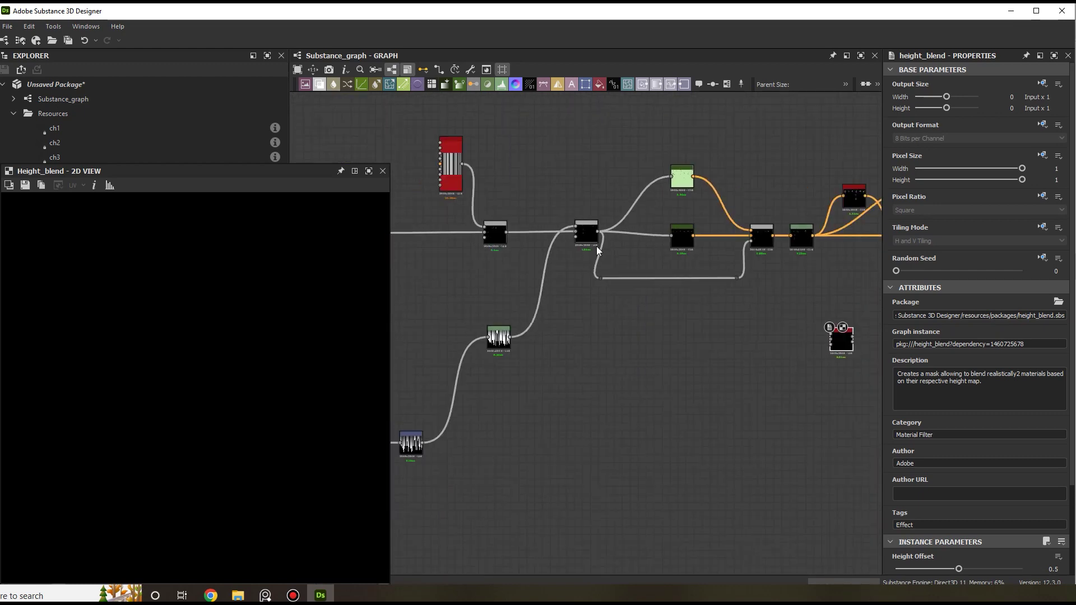
scroll(596, 235, "up", 3)
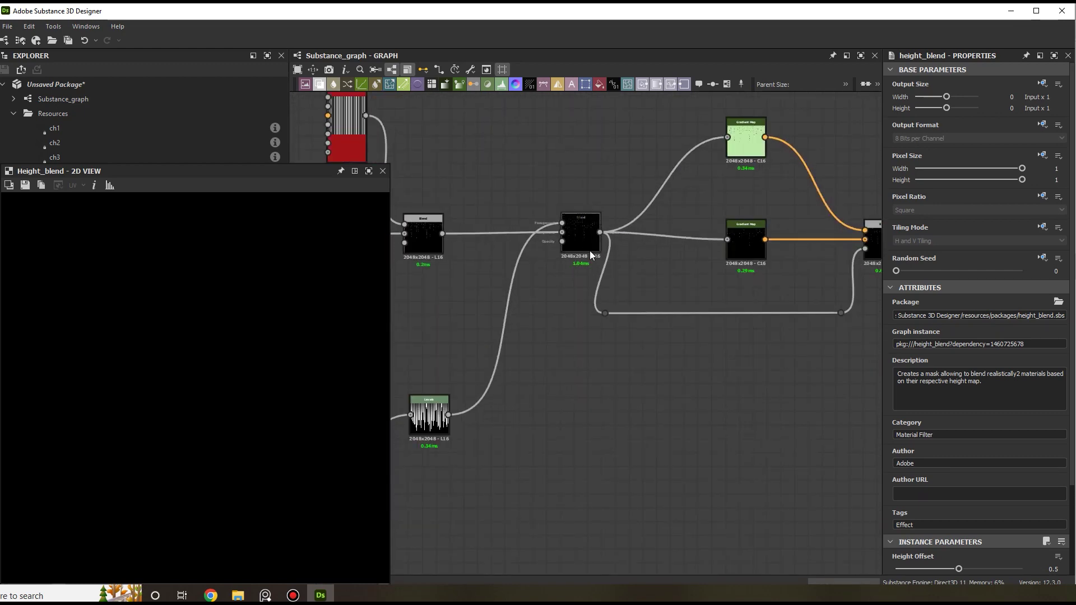
scroll(654, 334, "down", 6)
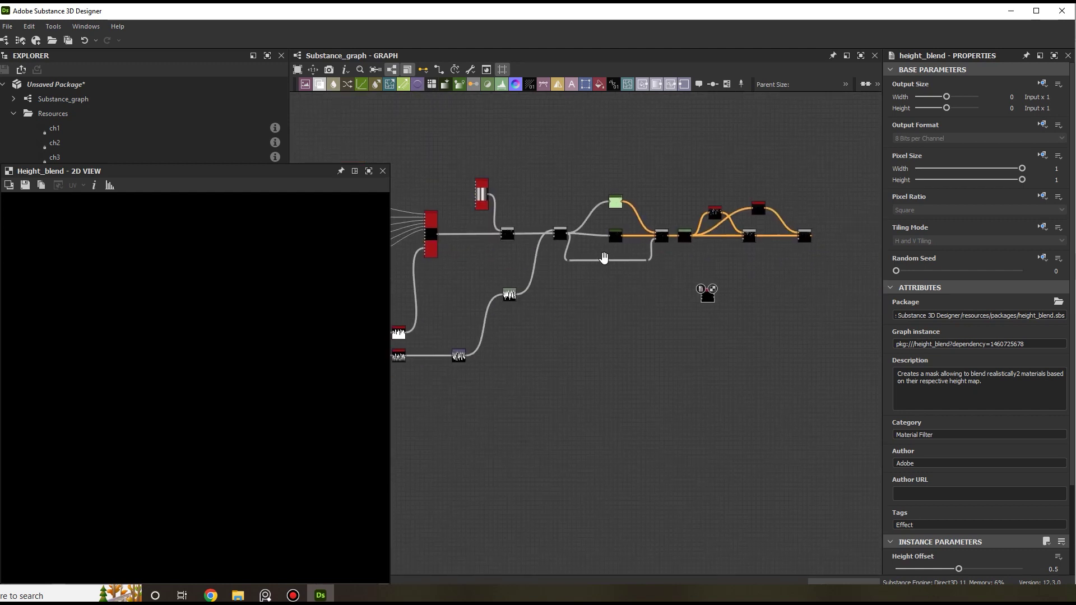
left_click_drag(693, 297, 691, 306)
left_click_drag(828, 273, 552, 160)
left_click_drag(554, 245, 630, 241)
scroll(593, 237, "up", 5)
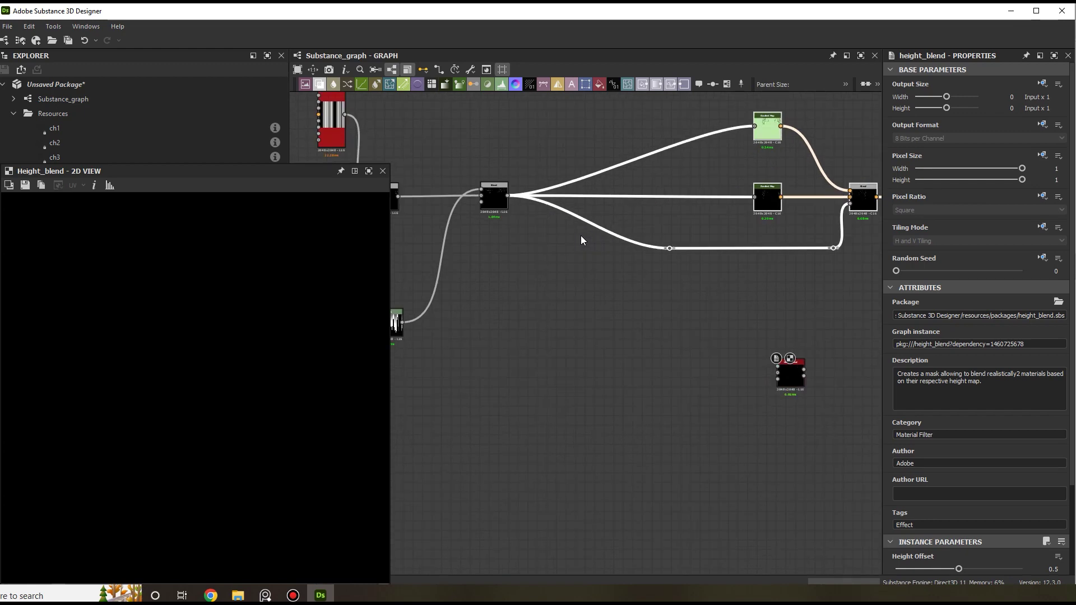
Place the Height Blend beside the grayscale fade Blend and feed that Blend into its Height Bottom input.
left_click_drag(790, 374, 580, 275)
scroll(591, 245, "up", 3)
middle_click_drag(590, 245, 634, 263)
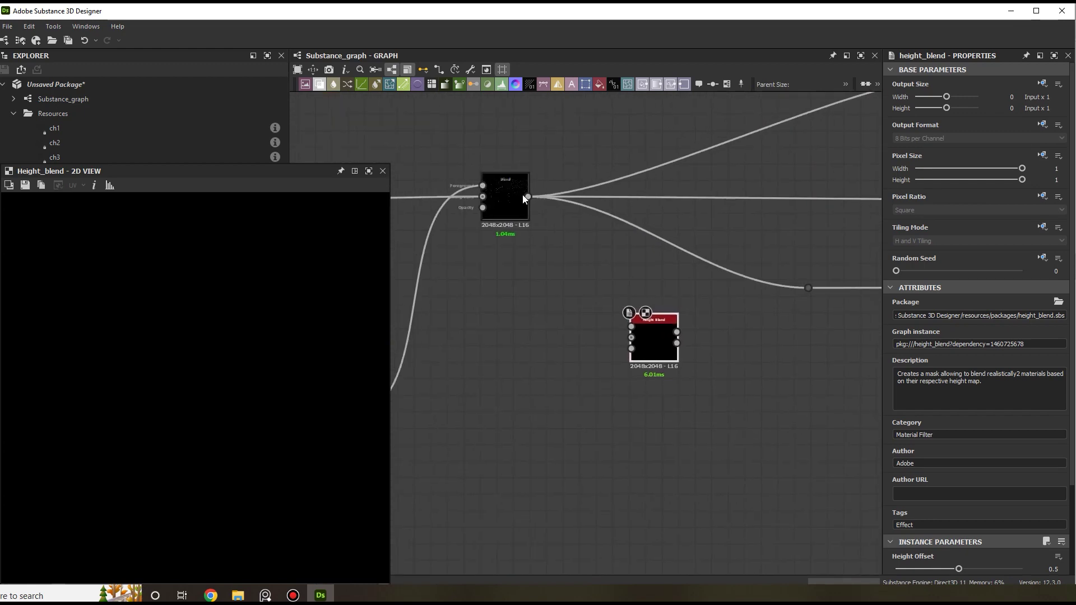
left_click_drag(528, 197, 632, 327)
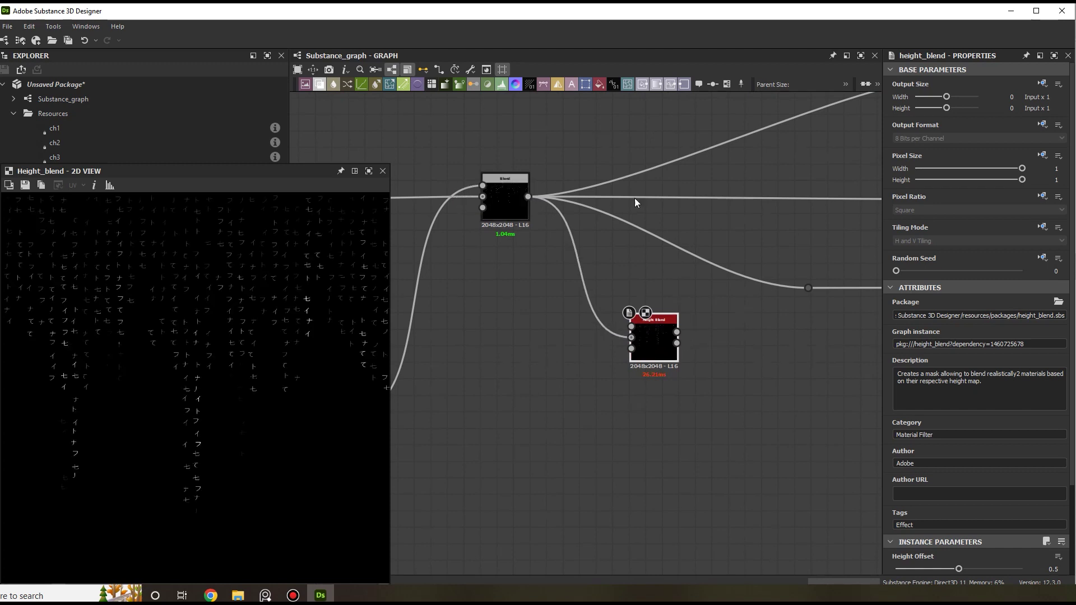
Reroute the fade Blend's links to the Gradient Maps and mask so they come from the Height Blend, with space between both nodes.
middle_click_drag(587, 214, 566, 227)
left_click_drag(508, 210, 627, 202, "shift")
scroll(627, 202, "down", 5)
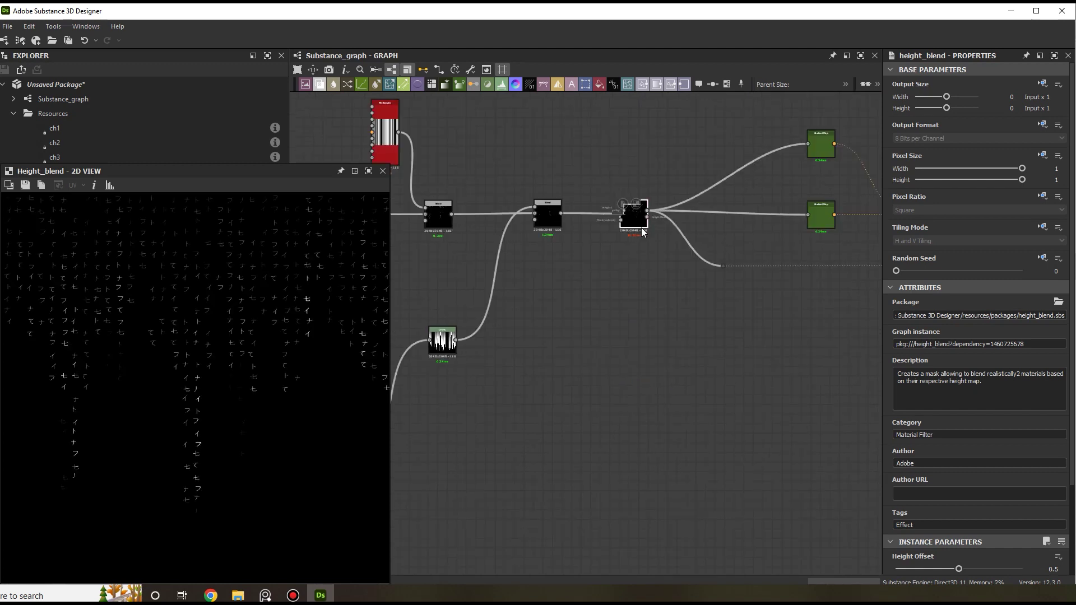
left_click_drag(528, 257, 616, 258)
scroll(617, 255, "up", 4)
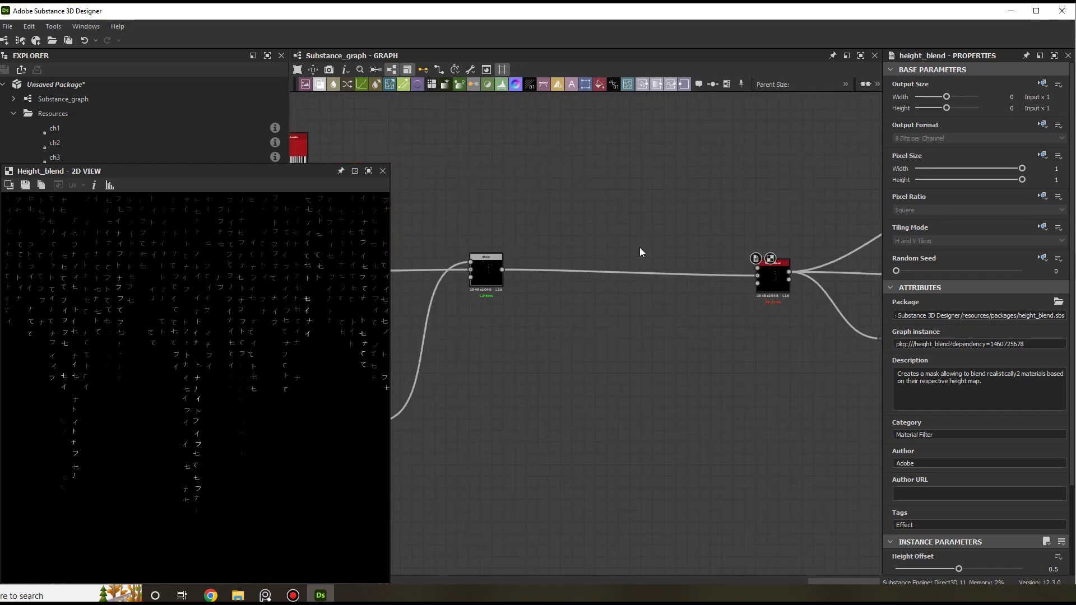
Add a Transformation 2D node fed by the fade Blend's output, above the link to the Height Blend.
scroll(633, 252, "up", 1)
left_click_drag(482, 275, 645, 193)
type("trans")
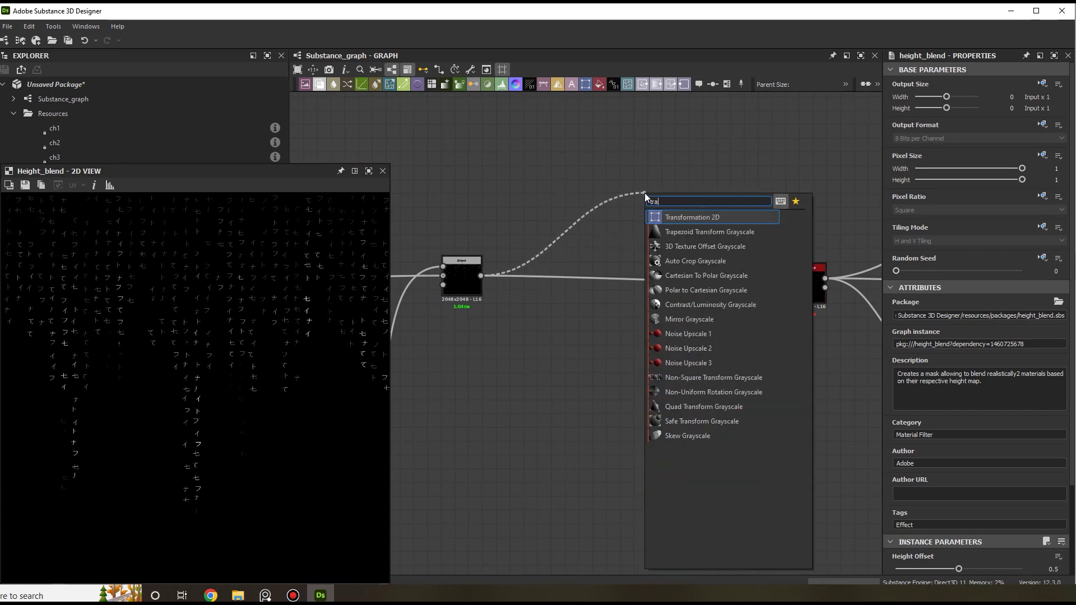
left_click(695, 218)
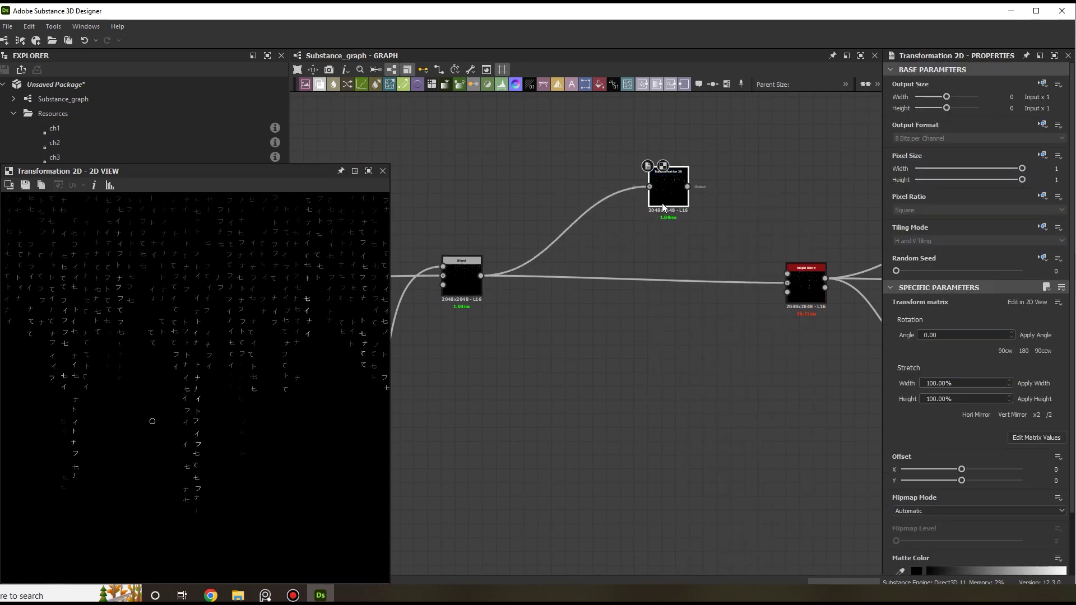
Enlarge the Transformation 2D's characters with the x2 stretch.
scroll(209, 360, "down", 2)
key("f")
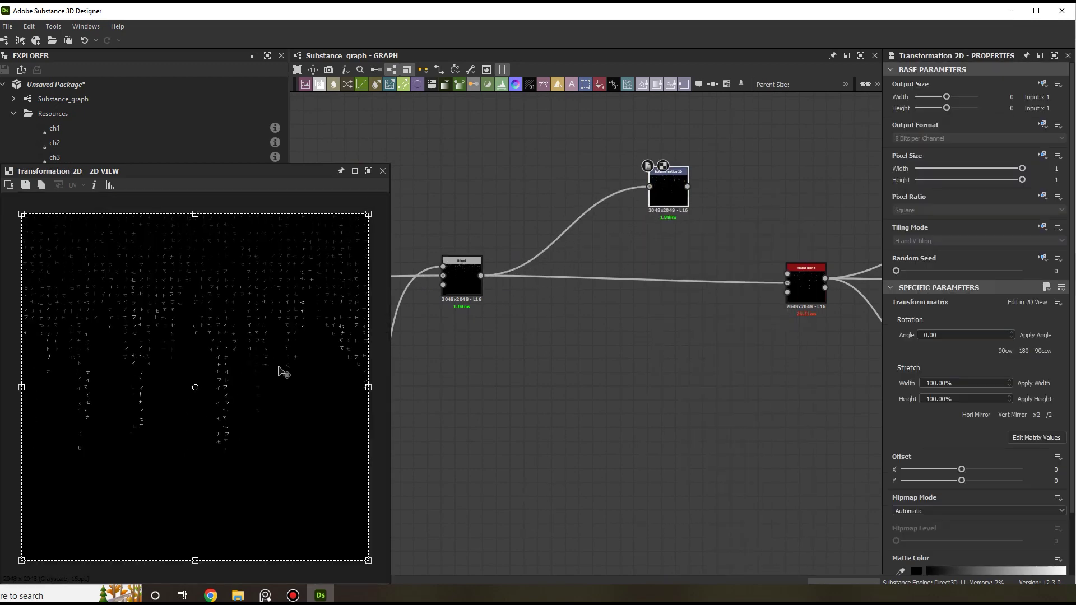
left_click(1037, 416)
scroll(208, 322, "down", 1)
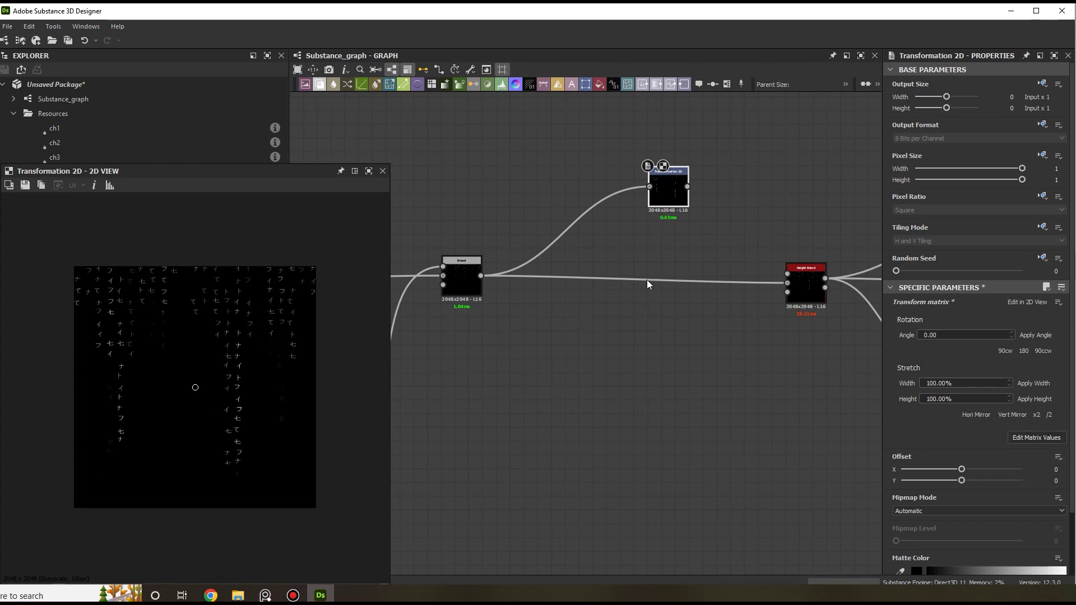
Connect the Transformation 2D output to the Height Blend's Height Top input and preview the blended height.
scroll(716, 227, "up", 1)
middle_click_drag(721, 219, 649, 246)
scroll(649, 246, "up", 1)
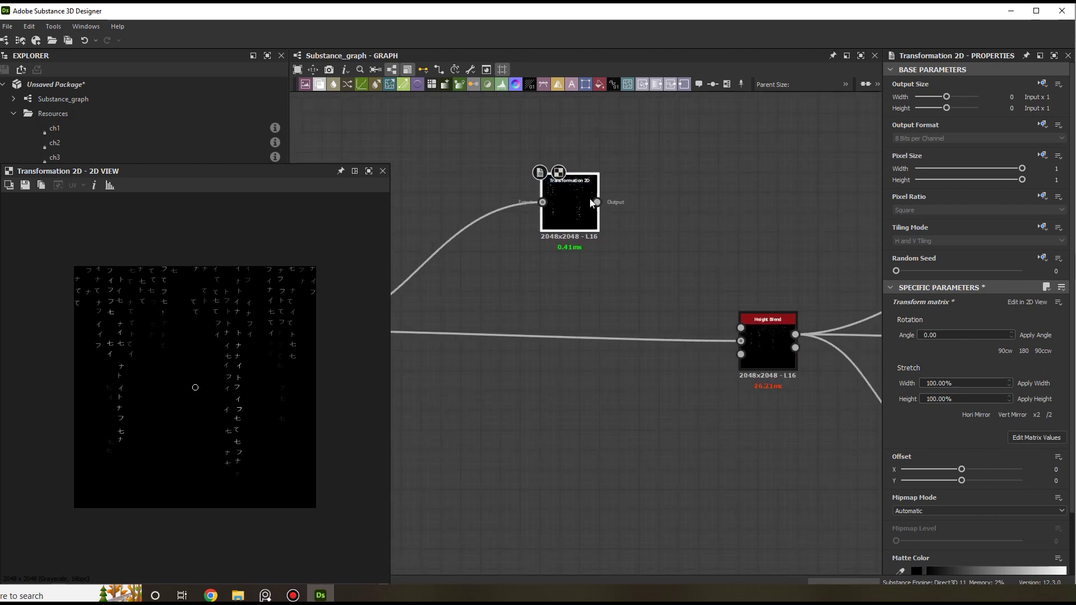
left_click_drag(597, 202, 741, 328)
left_click(762, 331)
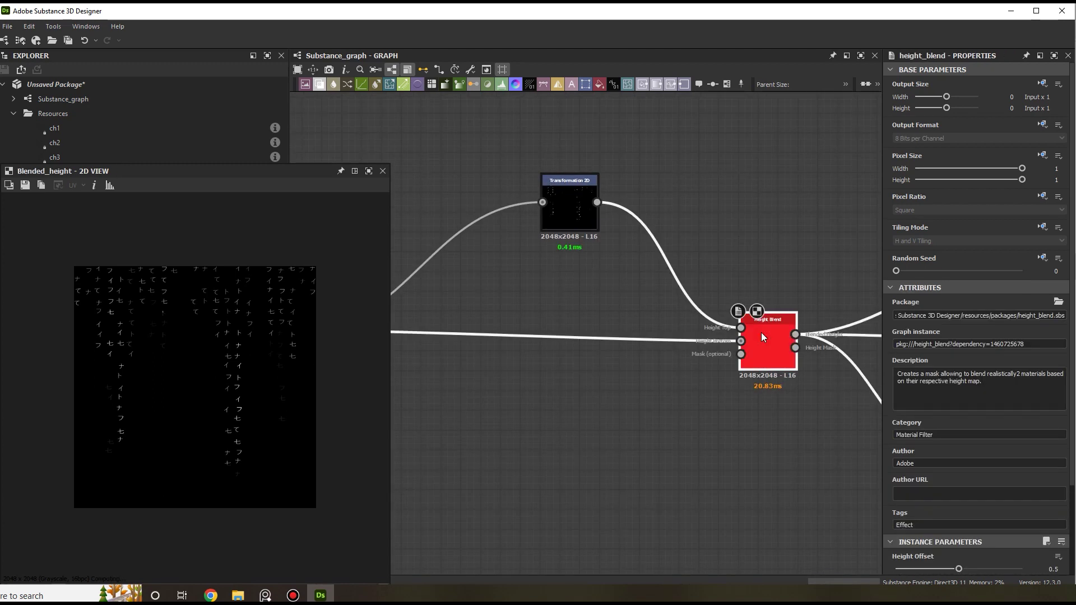
Preview the final glow Blend's result in the 2D view.
scroll(694, 291, "down", 6)
middle_click_drag(759, 254, 737, 237)
scroll(748, 248, "up", 2)
left_click(744, 244)
Set the Height Blend's Height Offset to 0.42 and its Opacity to about 0.37.
scroll(583, 258, "up", 4)
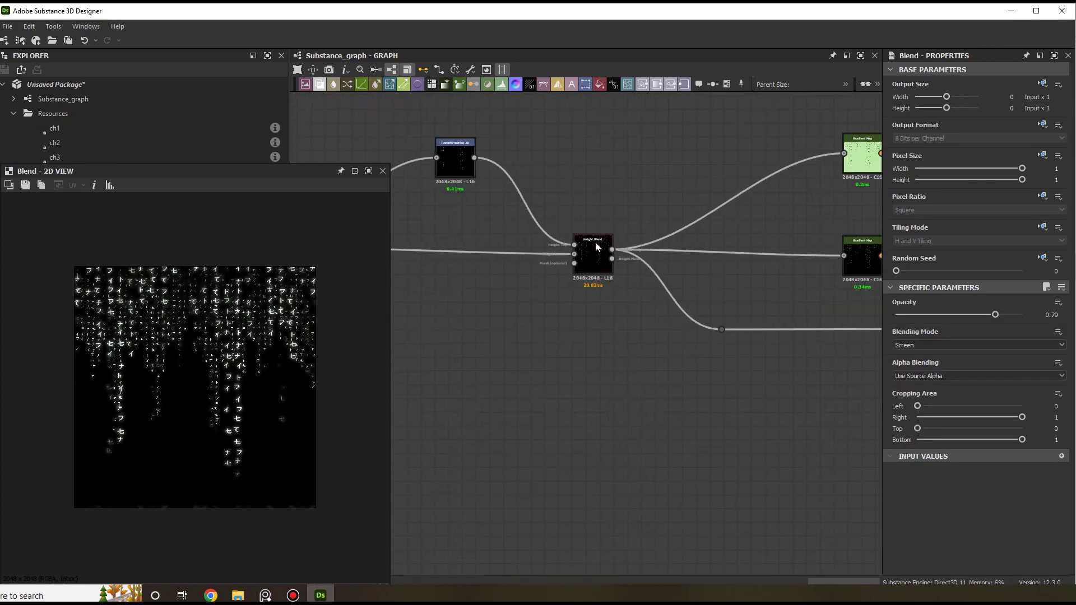
left_click(586, 257)
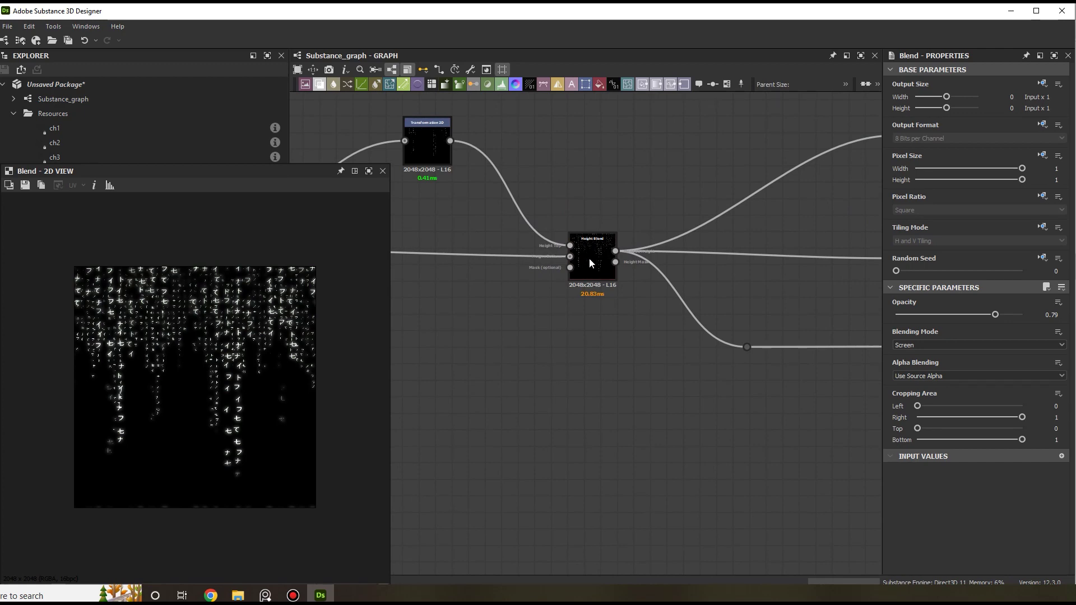
scroll(227, 355, "up", 2)
scroll(924, 431, "down", 3)
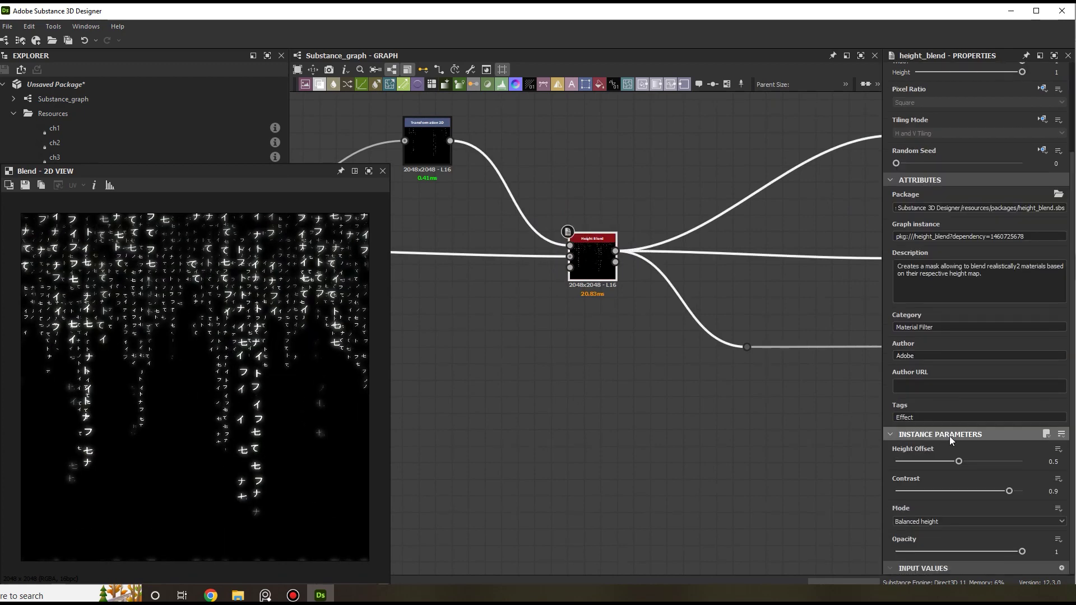
left_click_drag(1016, 553, 929, 557)
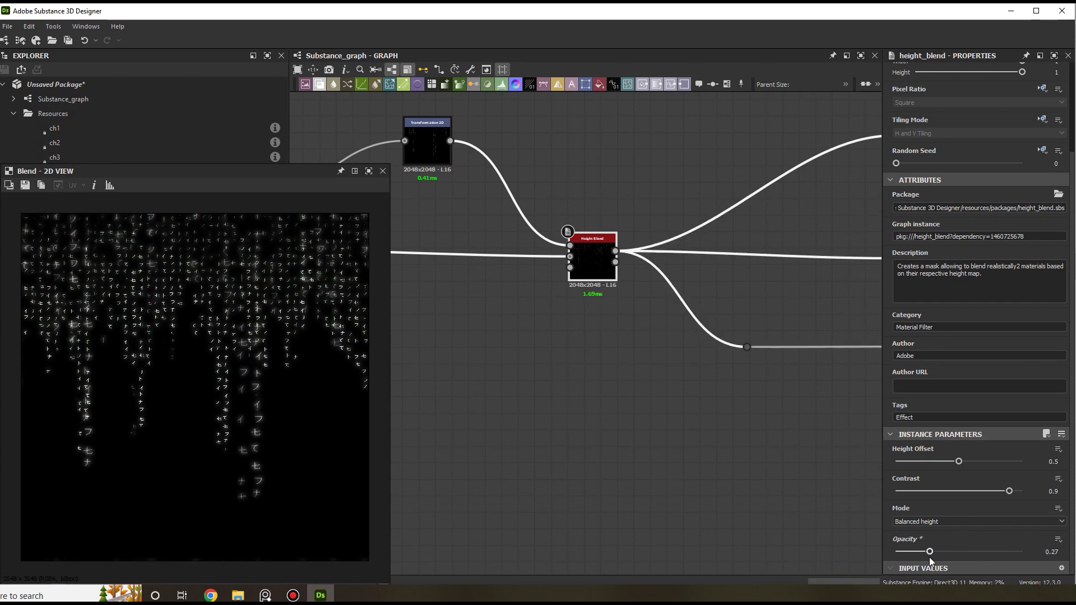
left_click_drag(957, 463, 950, 465)
scroll(237, 389, "up", 2)
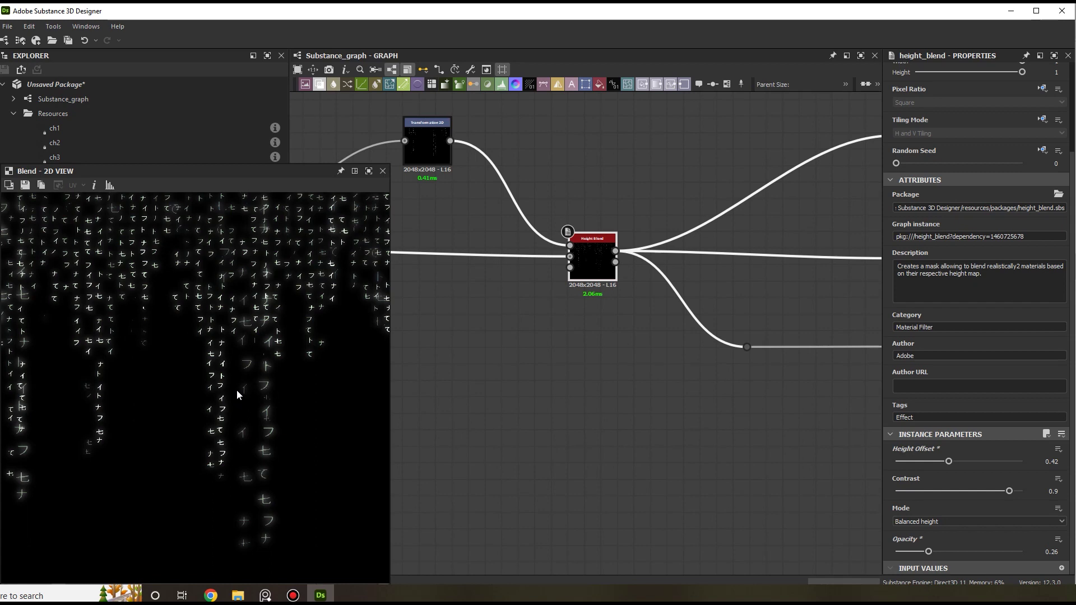
left_click_drag(929, 552, 943, 552)
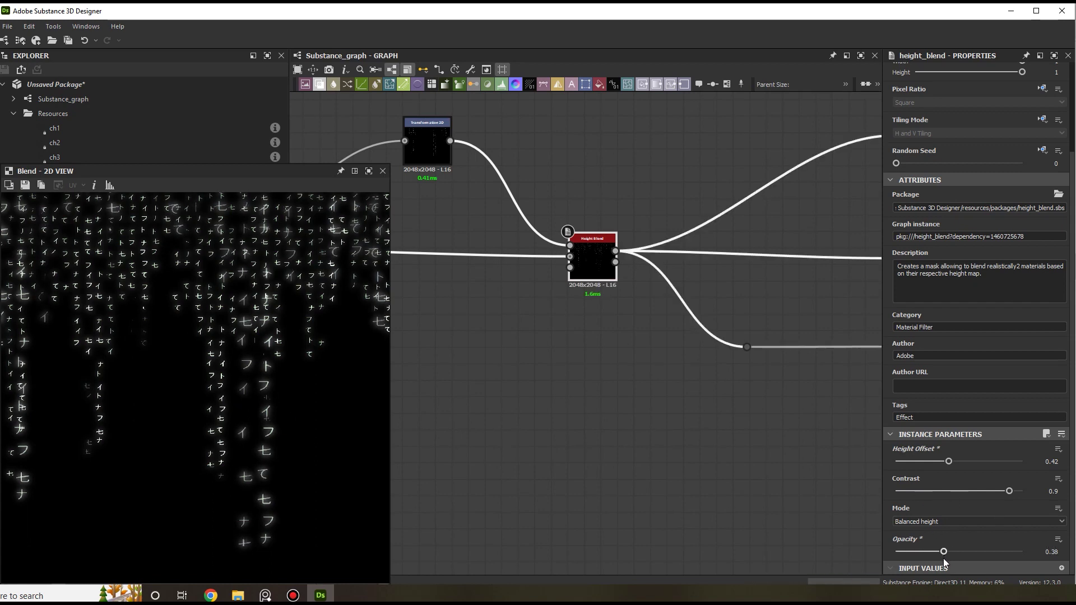
Lower the Levels node's input white point to slightly below the middle of the luminance histogram.
scroll(648, 242, "down", 3)
middle_click_drag(657, 245, 548, 236)
scroll(786, 246, "up", 3)
middle_click_drag(793, 236, 716, 248)
scroll(635, 254, "up", 3)
left_click(631, 251)
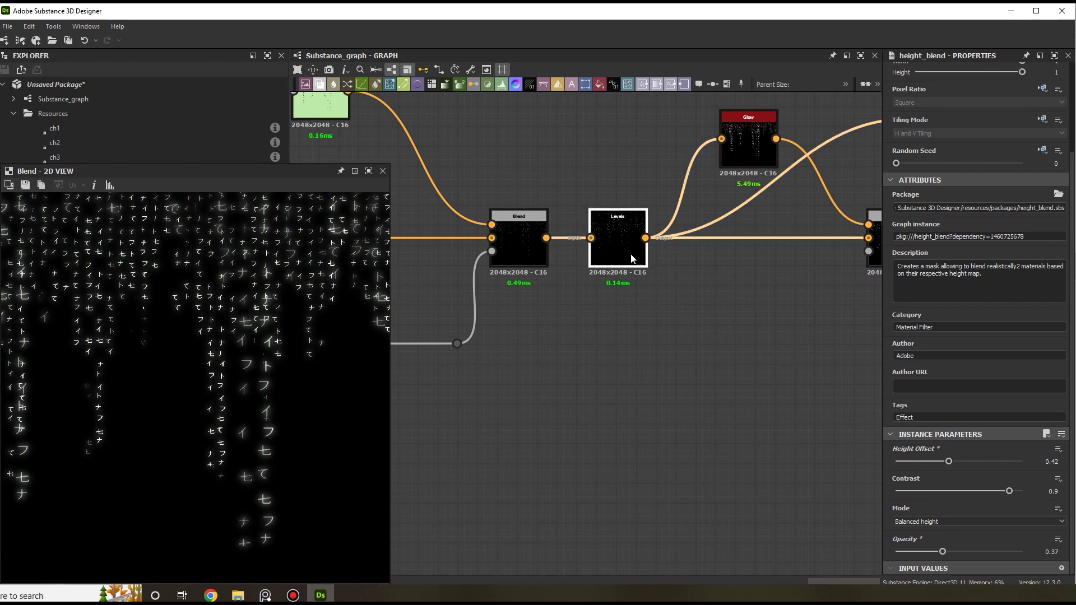
left_click_drag(977, 333, 1015, 339)
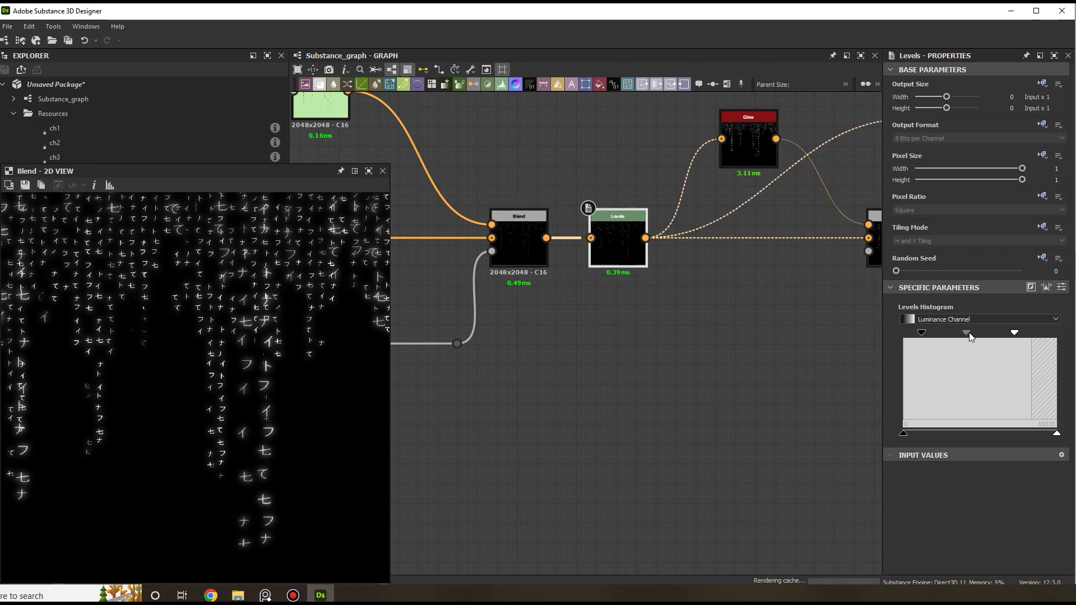
left_click_drag(1014, 333, 971, 341)
scroll(243, 404, "down", 3)
scroll(172, 335, "up", 2)
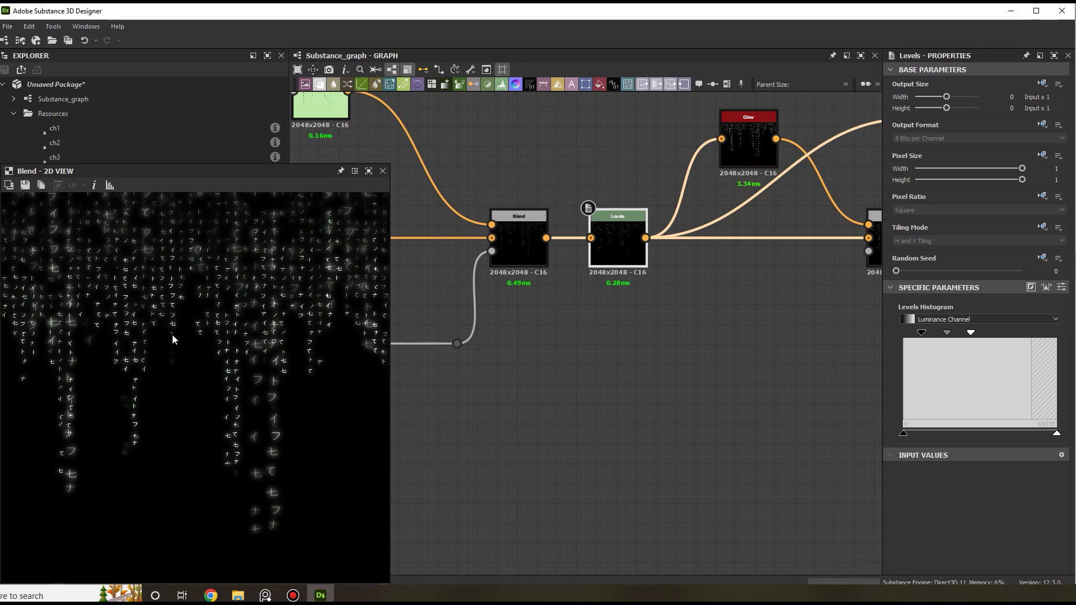
Raise the first glow Blend's opacity to about 0.42.
middle_click_drag(595, 329, 277, 342)
left_click(578, 255)
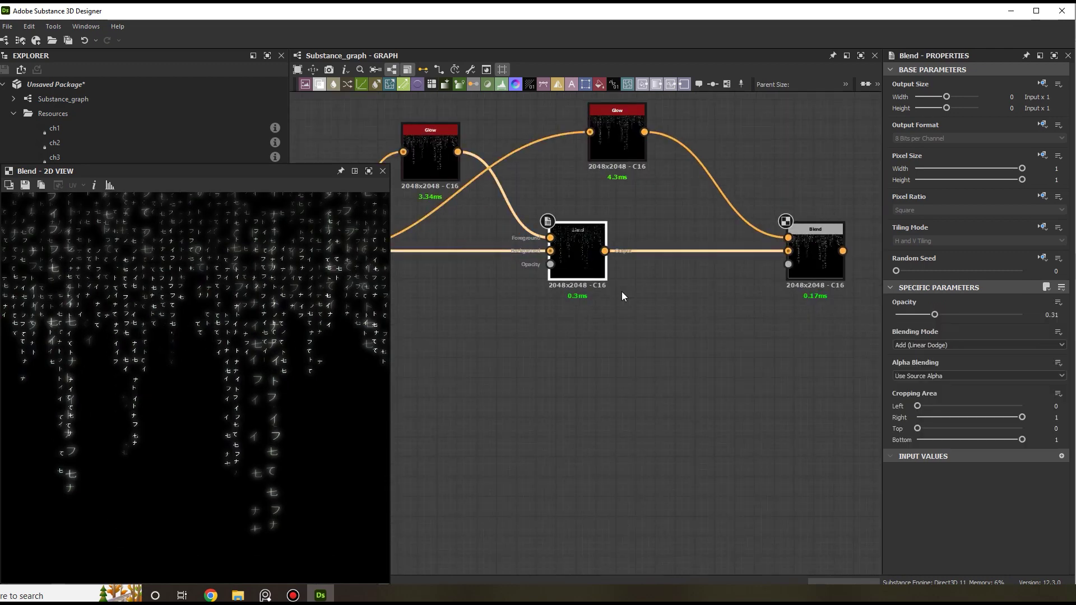
left_click_drag(934, 315, 967, 319)
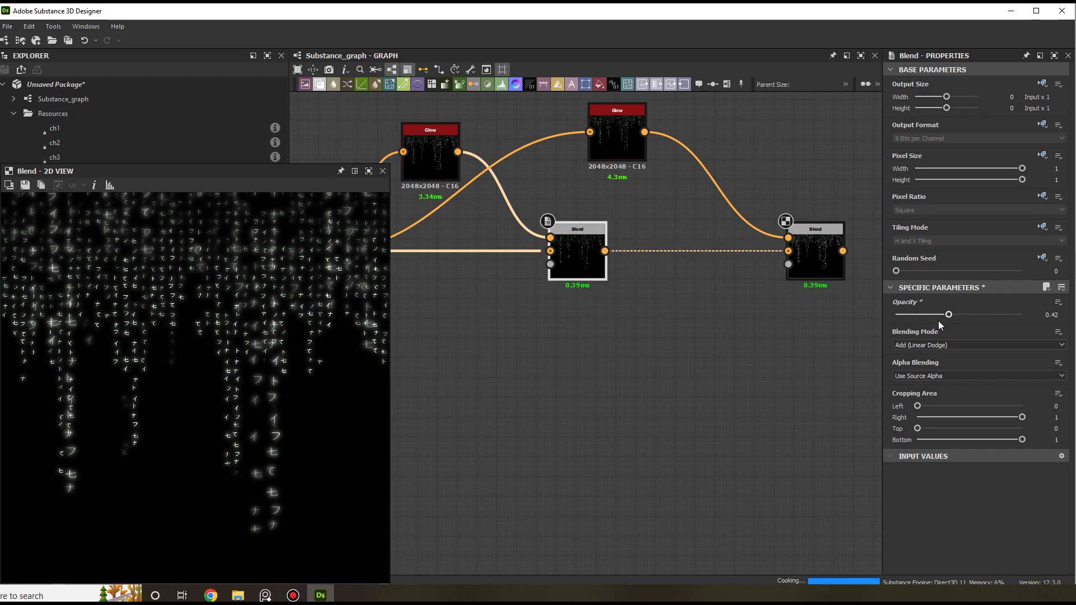
Set the final glow Blend's opacity to about 0.31.
left_click(824, 261)
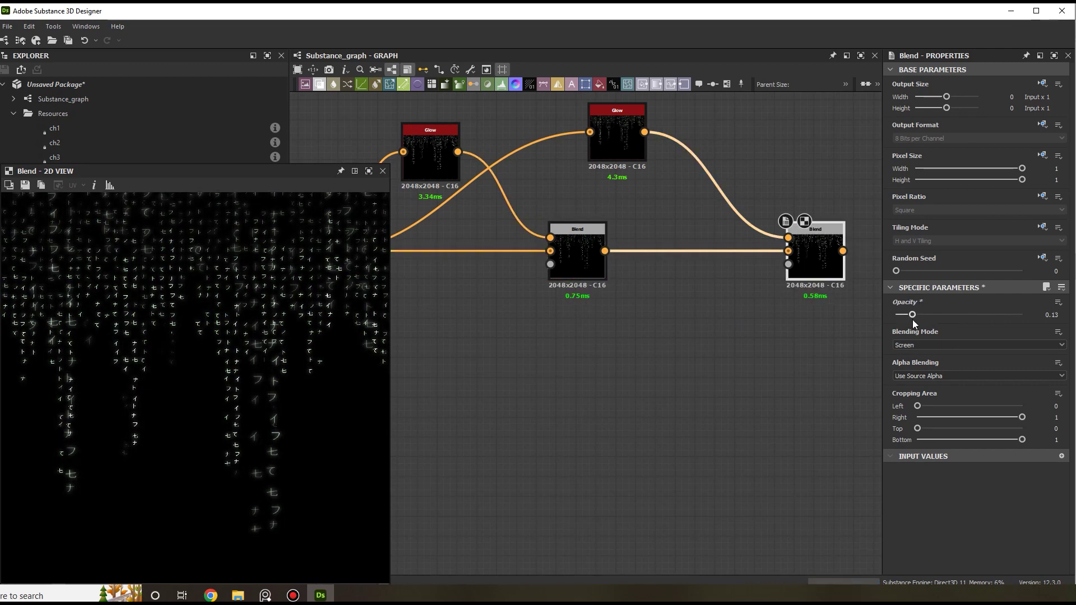
left_click(934, 315)
Add a Height Blend node fed by the Multiply Blend that precedes the existing Transformation 2D and Height Blend.
scroll(624, 300, "down", 7)
middle_click_drag(549, 304, 816, 263)
scroll(593, 247, "up", 2)
scroll(593, 247, "up", 3)
middle_click_drag(620, 237, 719, 239)
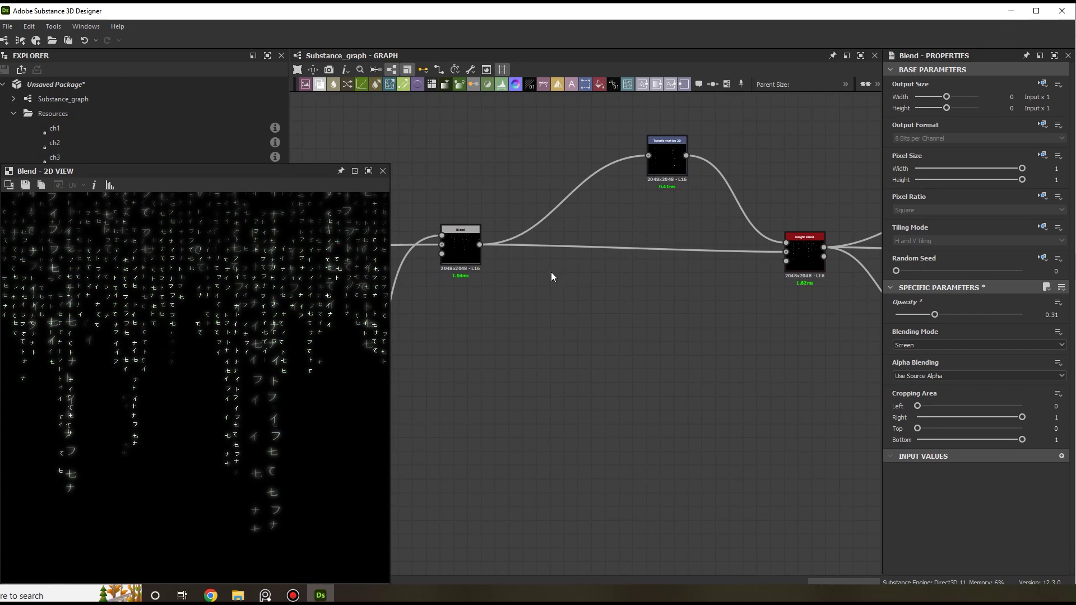
left_click(455, 259)
key("space")
type("heigh")
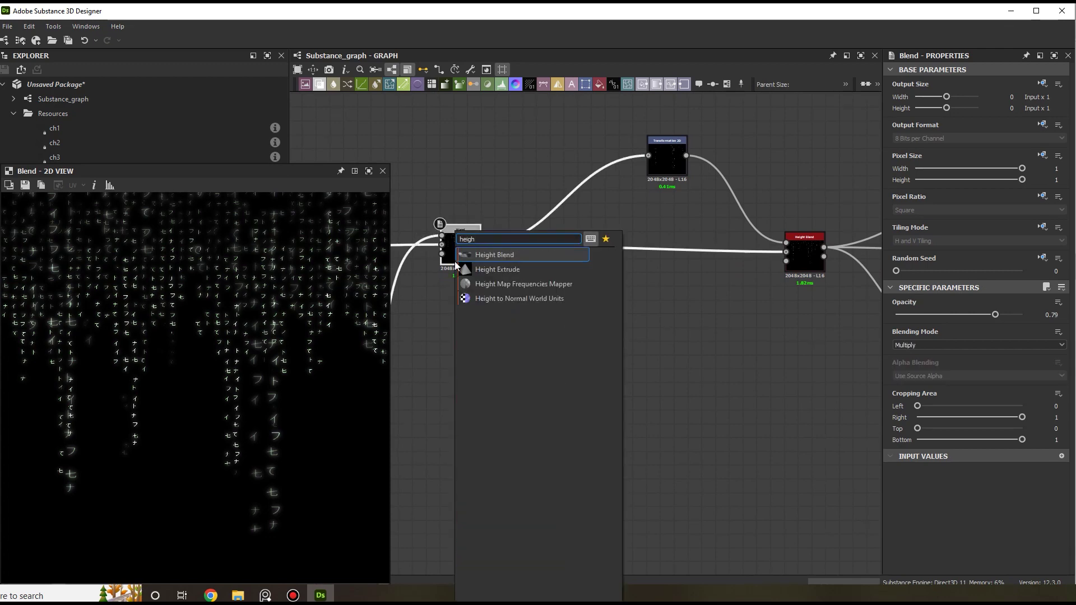
key("Return")
left_click_drag(531, 252, 561, 294)
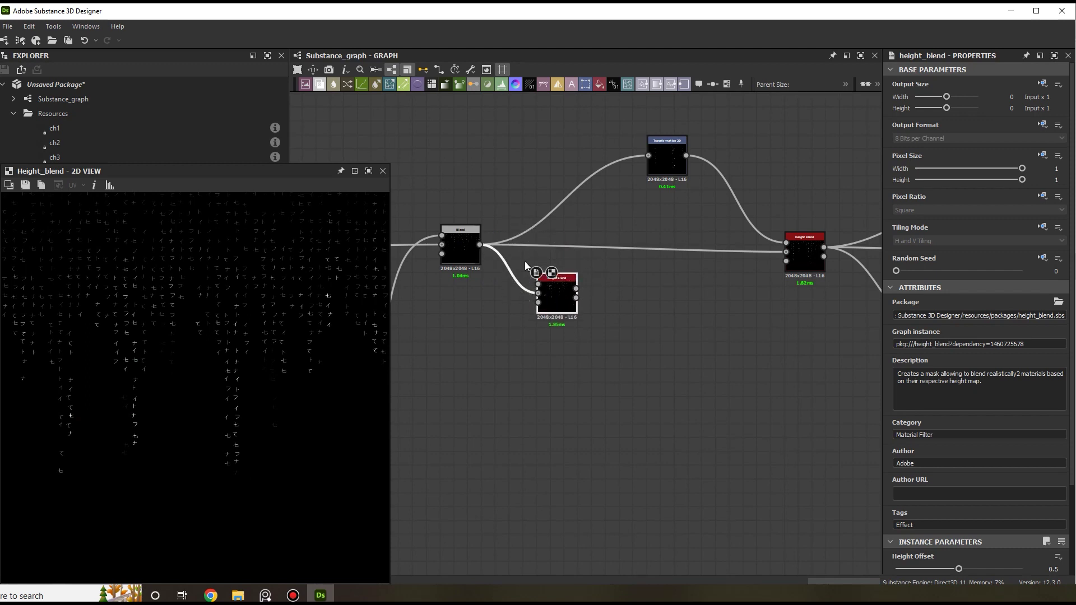
Route the Multiply Blend through the new Height Blend into the existing one, keeping the existing Transformation 2D fed directly by the Multiply Blend.
scroll(525, 261, "up", 1)
left_click_drag(471, 242, 616, 245, "shift")
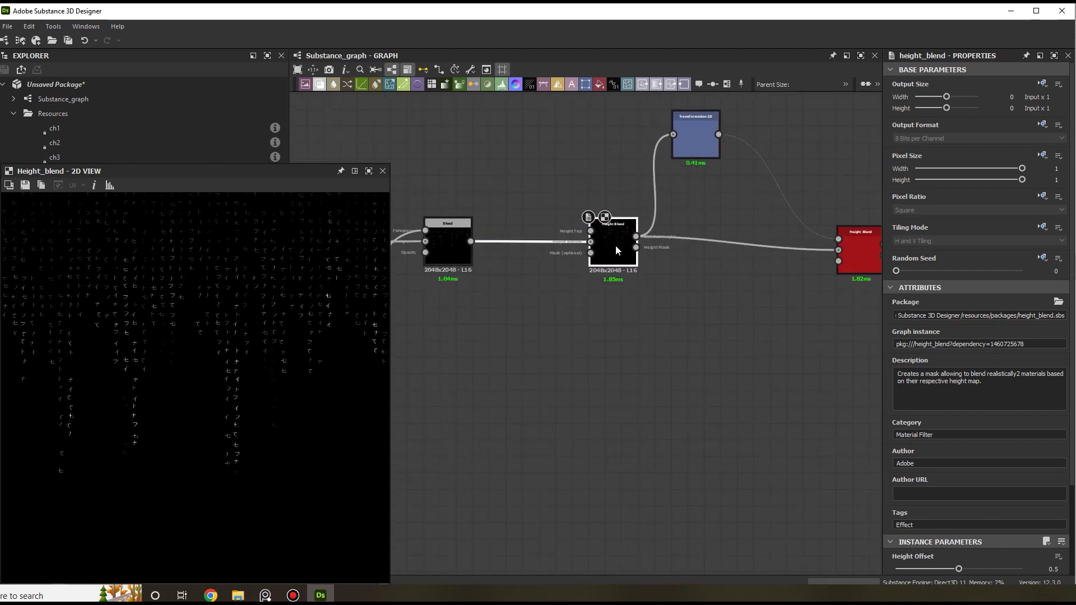
middle_click_drag(512, 221, 534, 249)
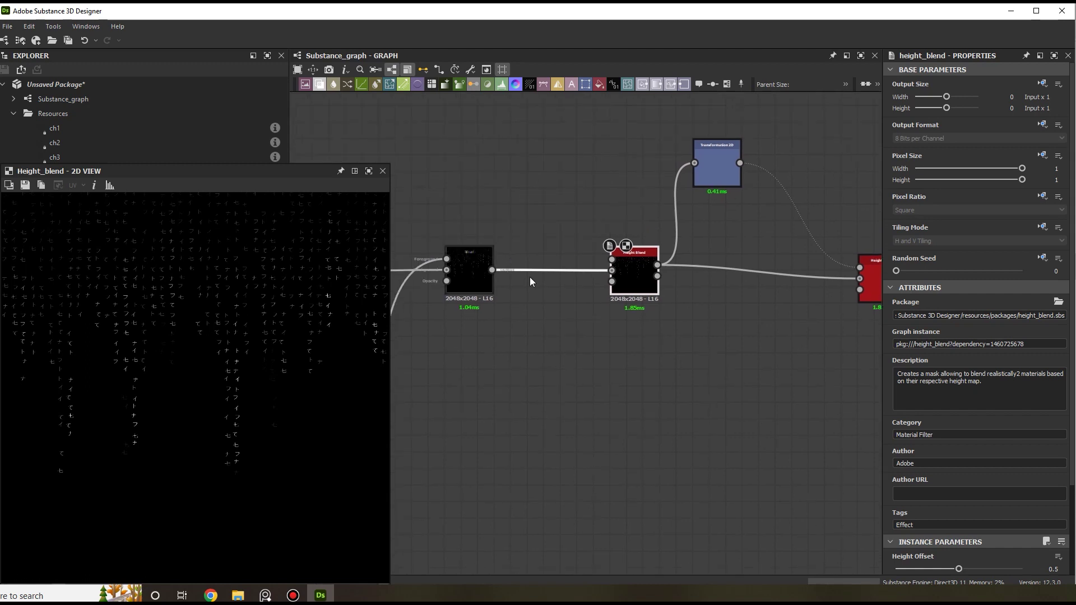
left_click_drag(695, 163, 489, 250)
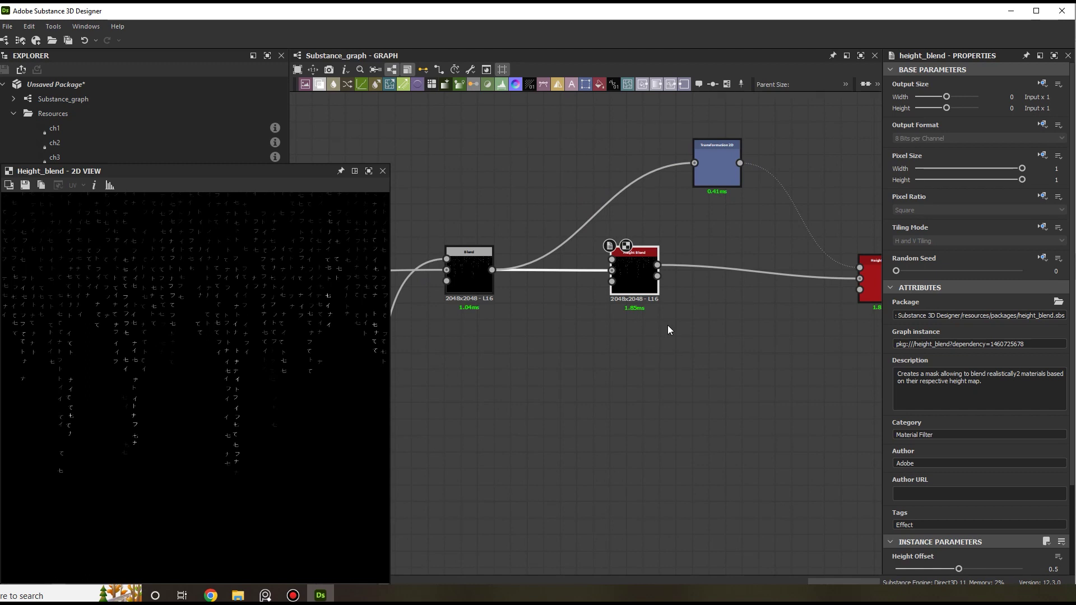
Branch a half-scale Transformation 2D off the Multiply Blend and connect it to the new Height Blend's Height Top input.
left_click_drag(492, 270, 503, 150)
type("tr")
left_click(542, 176)
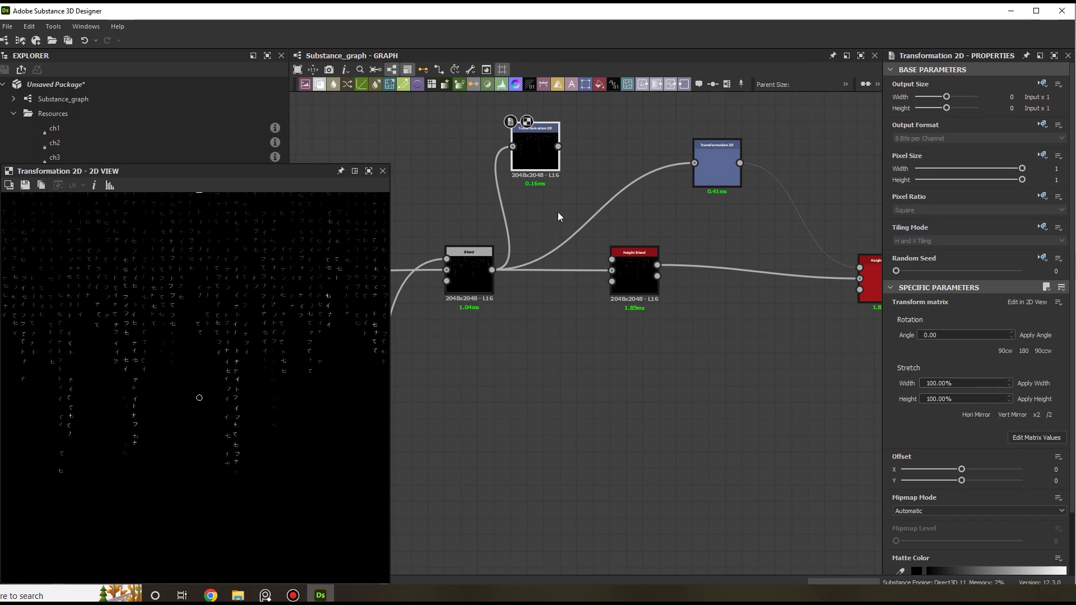
key("f")
scroll(219, 379, "up", 2)
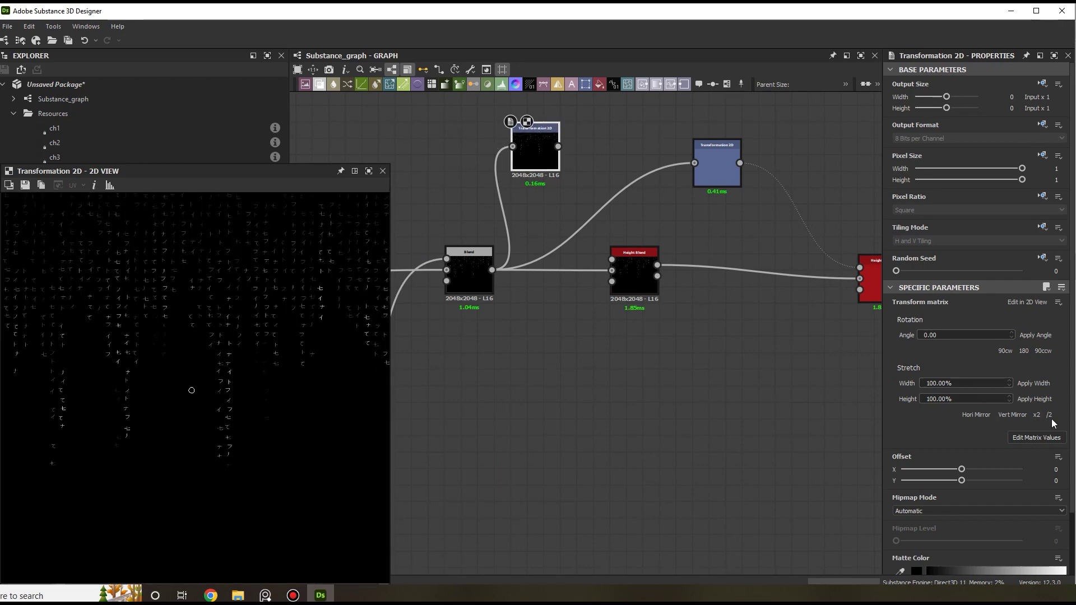
left_click(1050, 415)
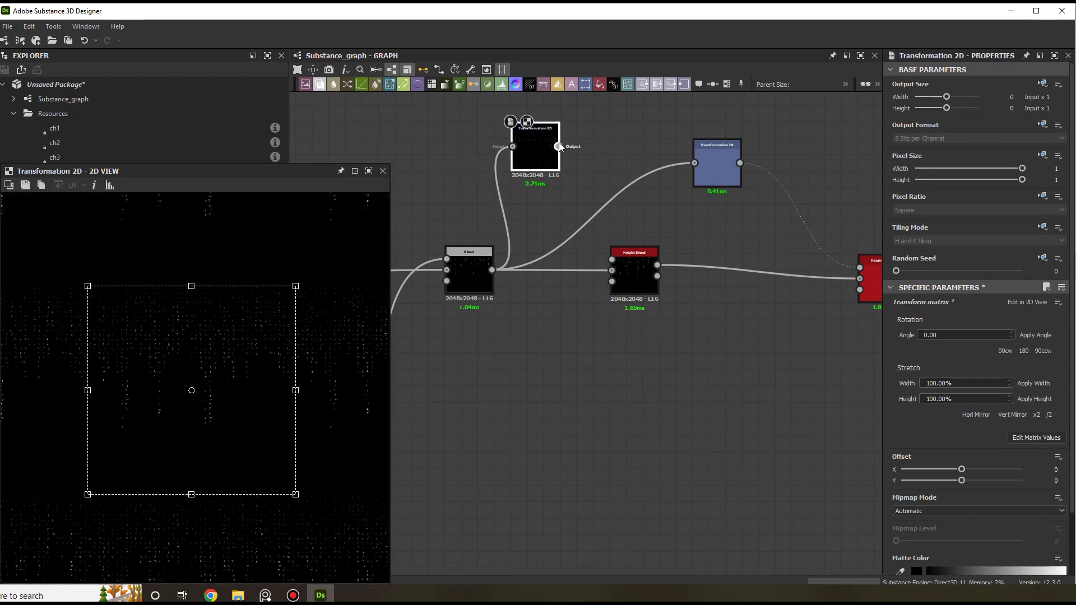
left_click_drag(599, 207, 613, 260)
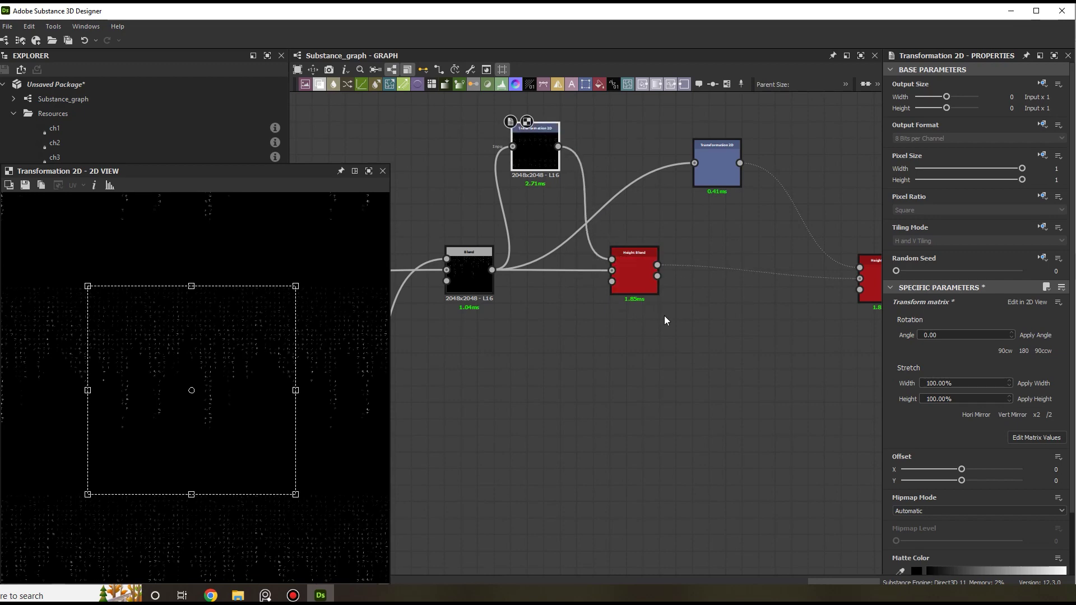
Preview the final glow Blend in the 2D view and set the new Height Blend's Opacity to about 0.53.
scroll(678, 319, "down", 2)
scroll(683, 321, "down", 2)
middle_click_drag(721, 319, 585, 283)
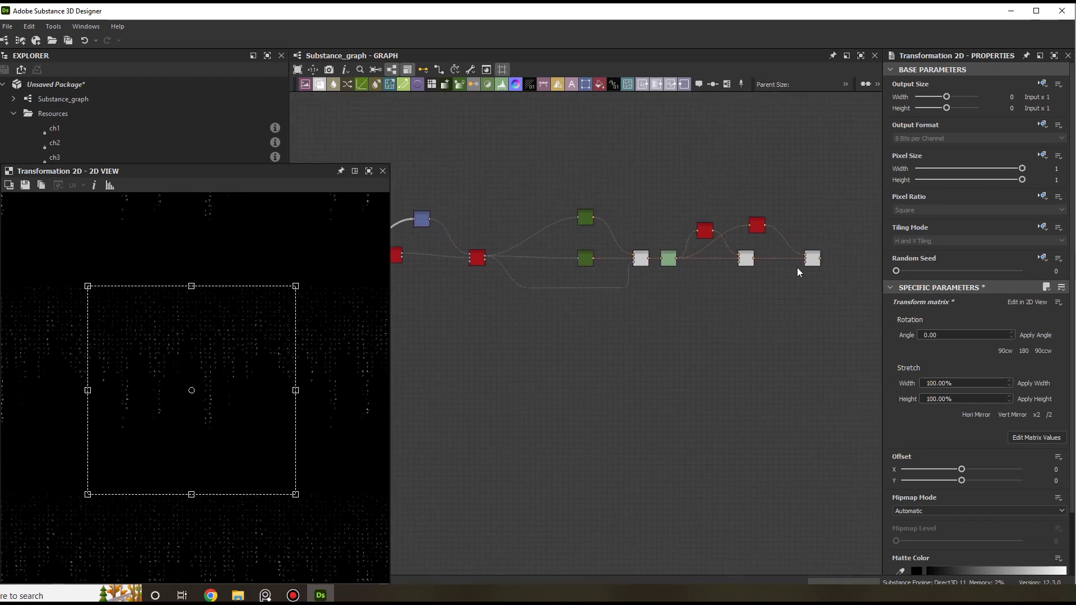
left_click(813, 259)
scroll(606, 269, "up", 3)
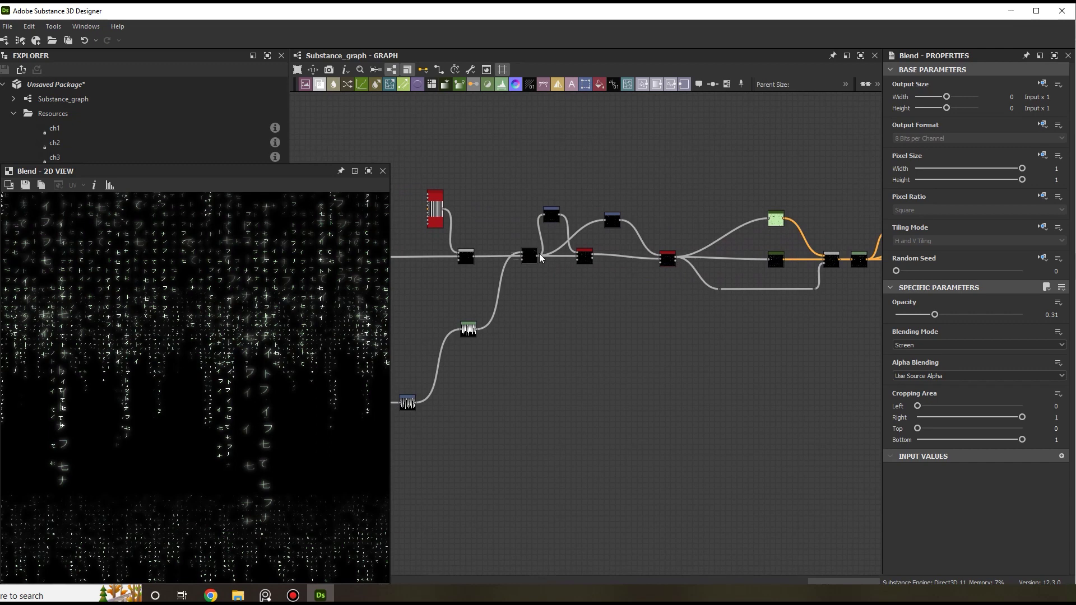
middle_click_drag(786, 251, 654, 250)
scroll(653, 249, "up", 4)
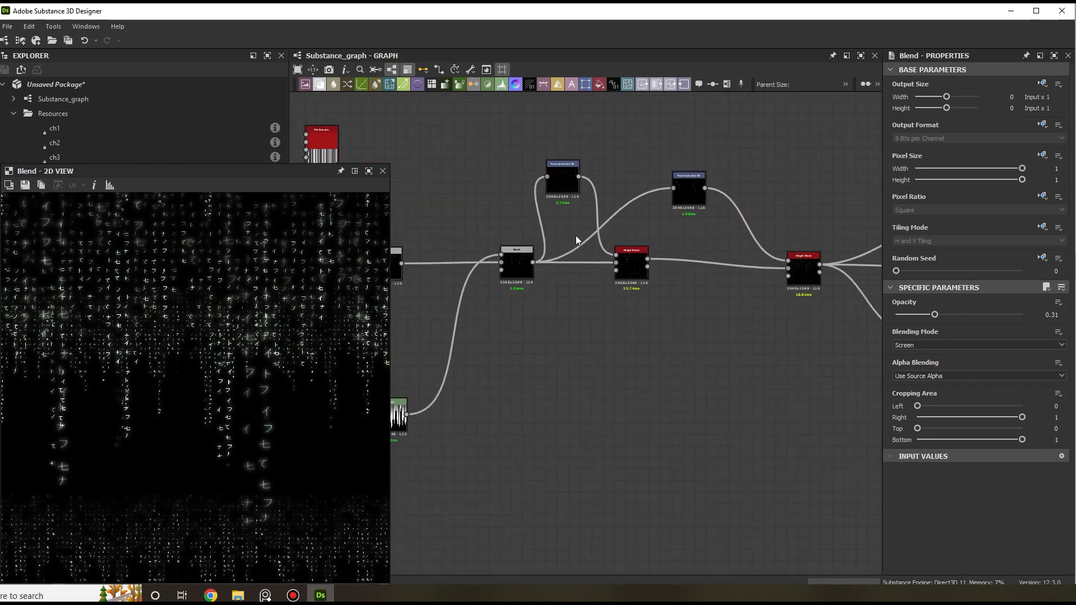
scroll(611, 258, "up", 1)
left_click(634, 277)
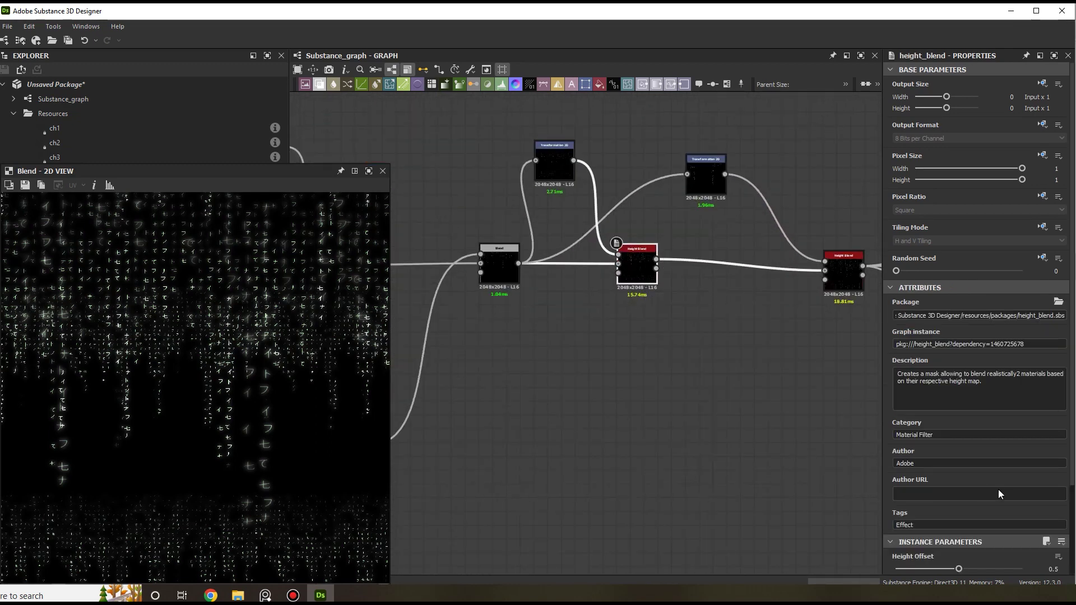
scroll(1000, 494, "down", 3)
left_click_drag(1001, 555, 966, 555)
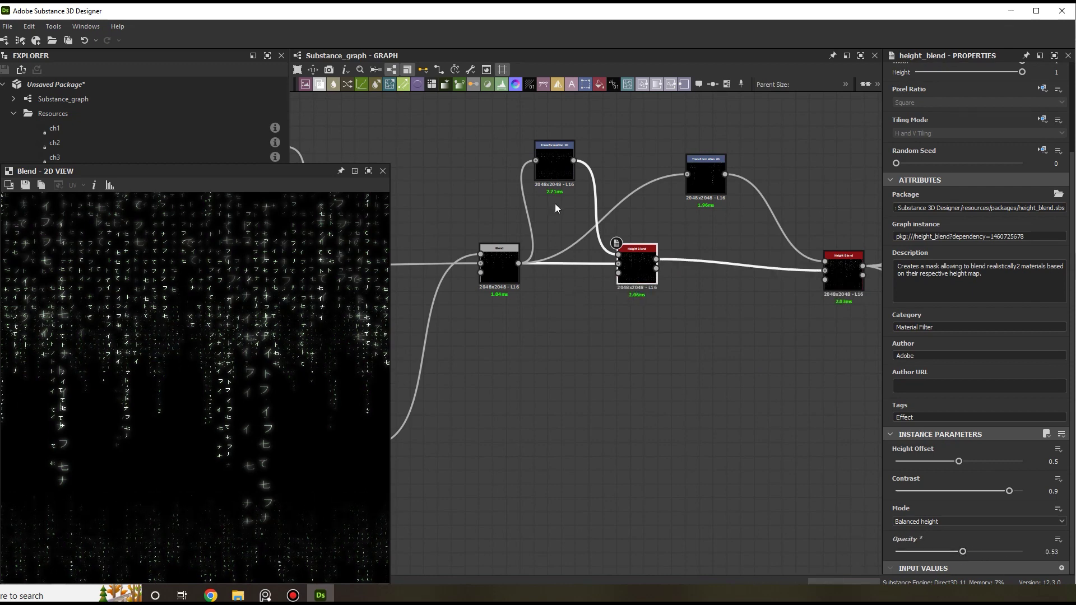
Shift the new Transformation 2D's small characters to an offset of about X -0.16 and Y -0.11.
left_click(550, 175)
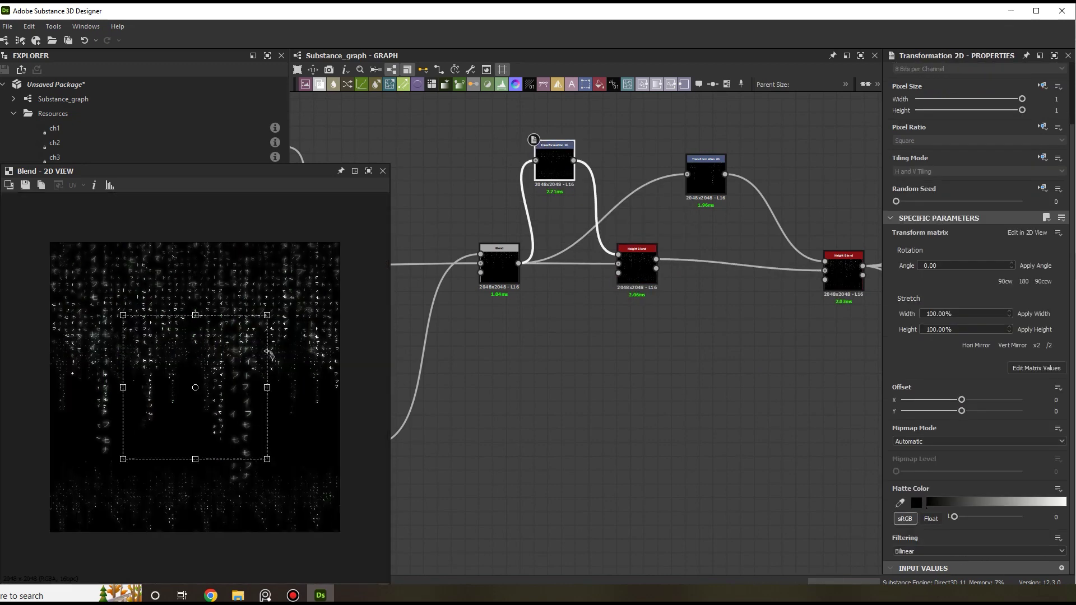
scroll(219, 439, "up", 2)
left_click_drag(245, 437, 283, 476)
scroll(228, 401, "up", 5)
left_click_drag(196, 367, 198, 385)
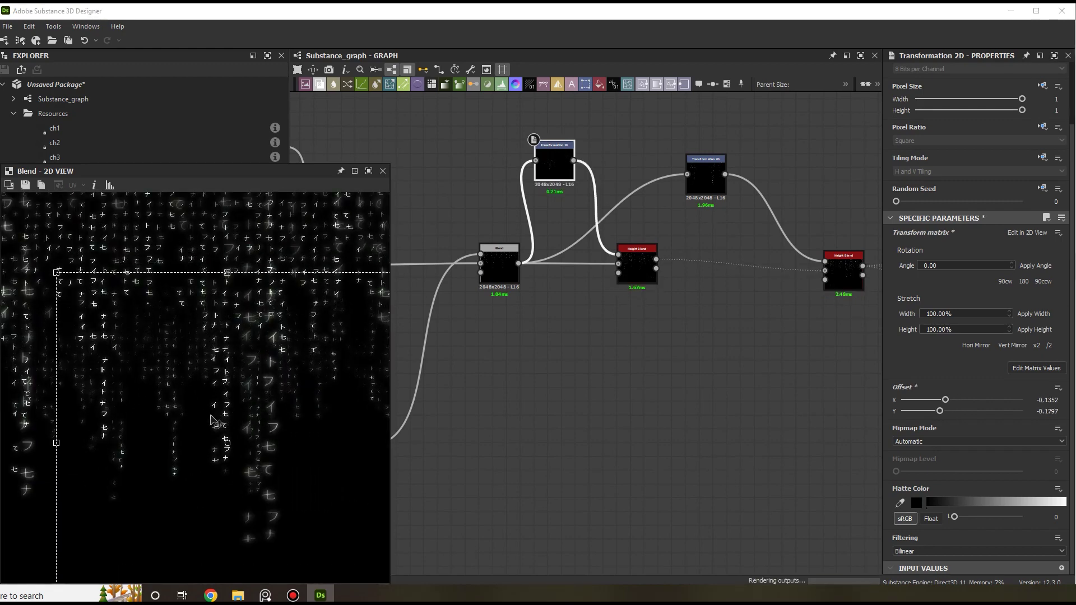
key("f")
left_click_drag(320, 326, 336, 307)
mouse_move(291, 349)
left_mouse_down()
mouse_move(295, 341)
mouse_move(301, 352)
left_mouse_up()
scroll(189, 356, "up", 4)
Set the new Height Blend's Height Offset to about 0.35 and inspect the characters in the 2D view.
left_click(636, 266)
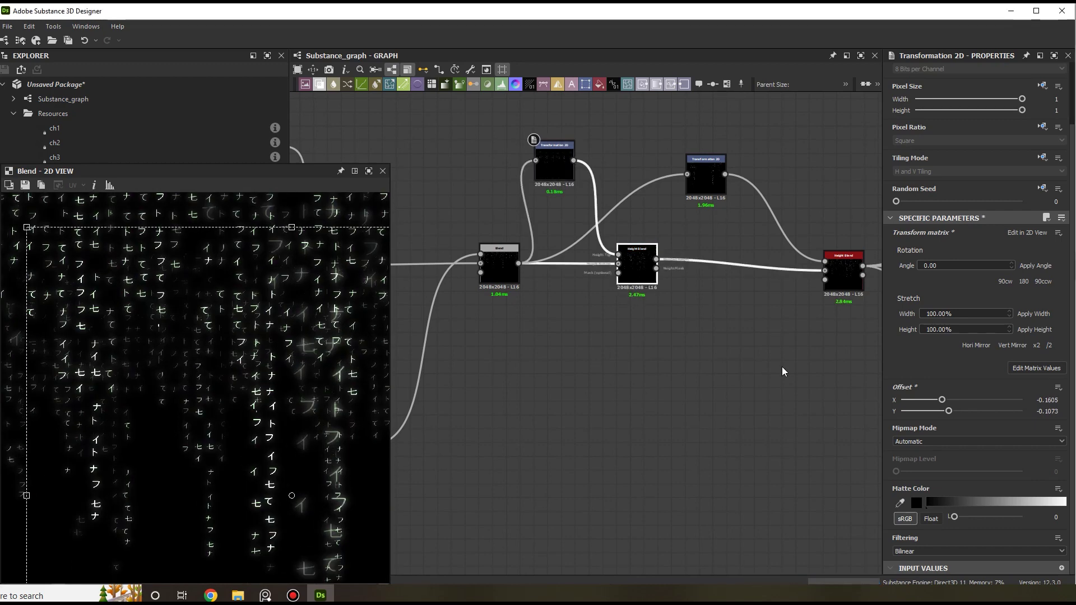
left_click_drag(961, 463, 940, 473)
key("f")
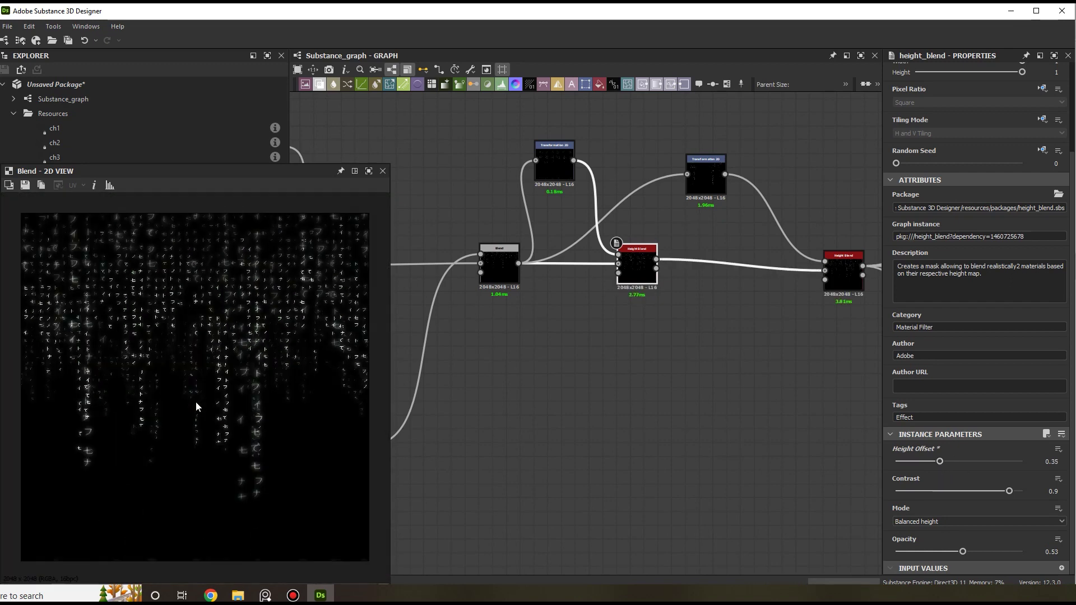
scroll(274, 337, "up", 5)
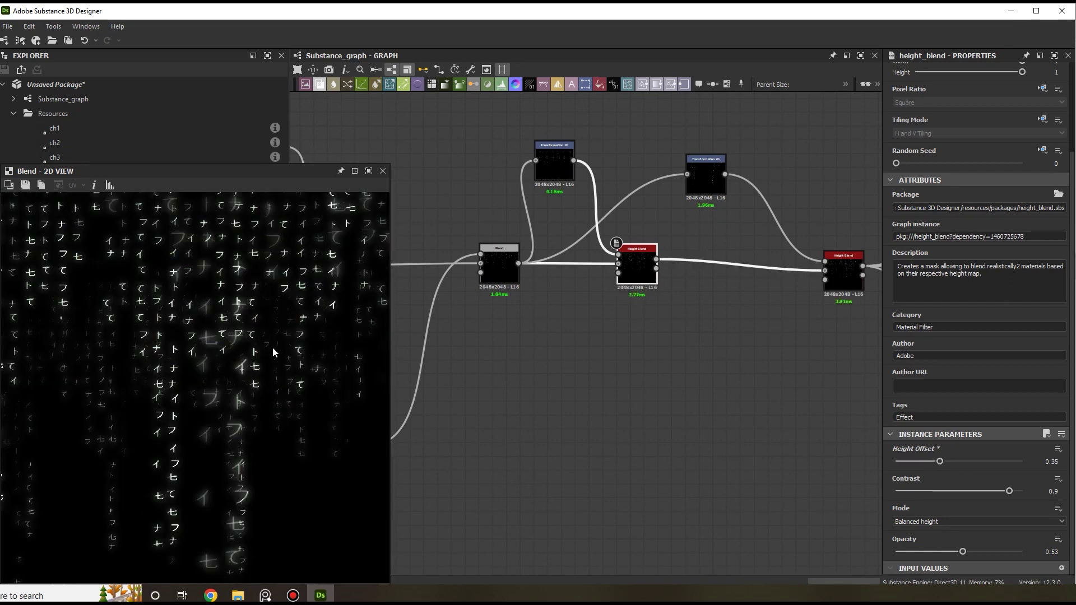
scroll(637, 325, "down", 3)
scroll(637, 330, "down", 2)
Add a Blur HQ Color node after the final glow Blend.
scroll(594, 287, "up", 6)
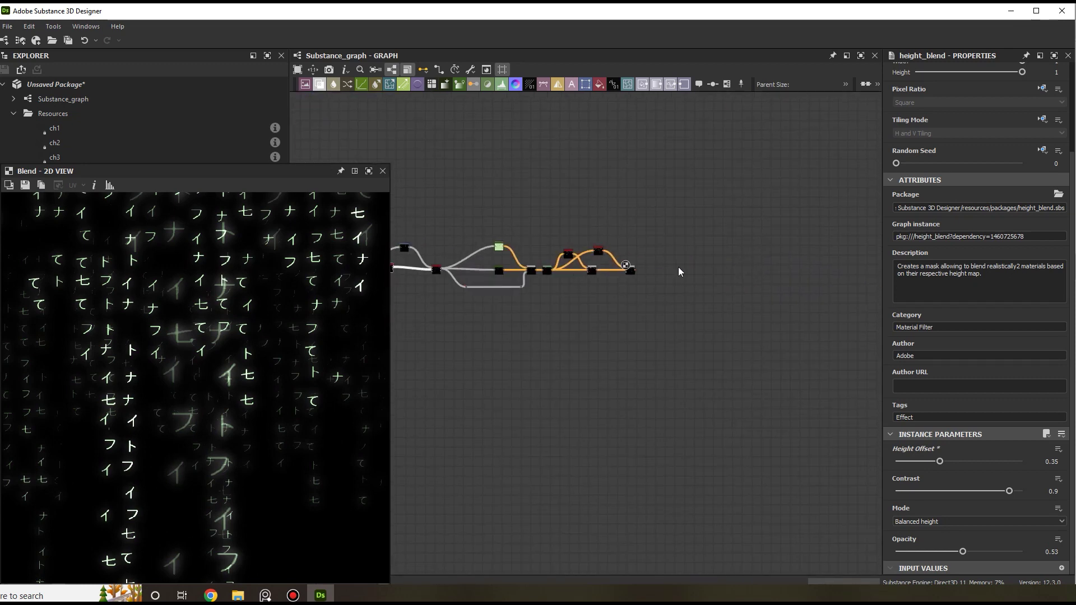
left_click_drag(585, 291, 587, 290)
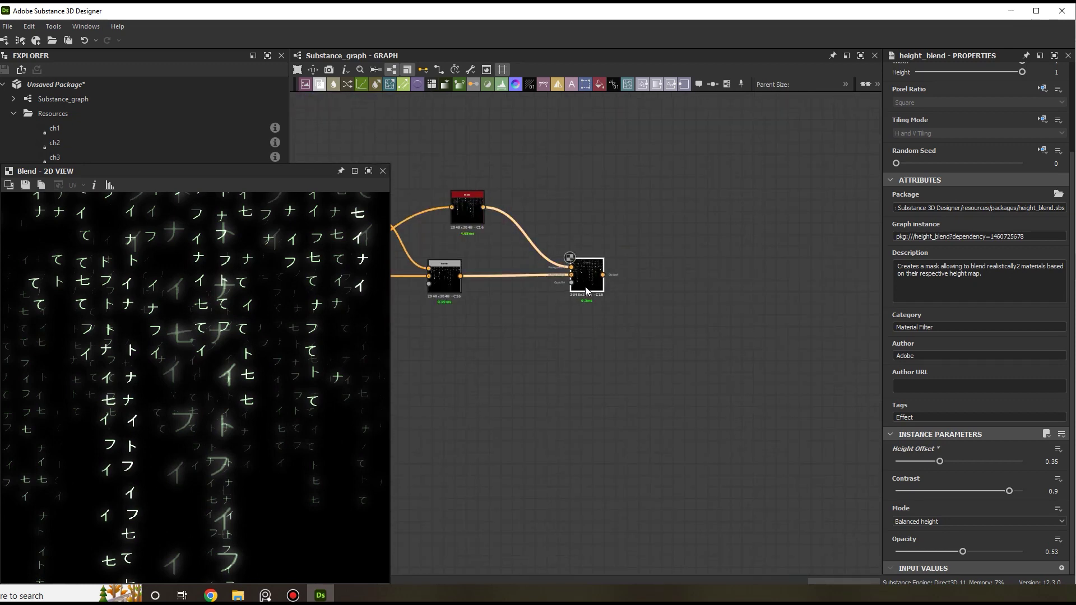
key("space")
type("blu")
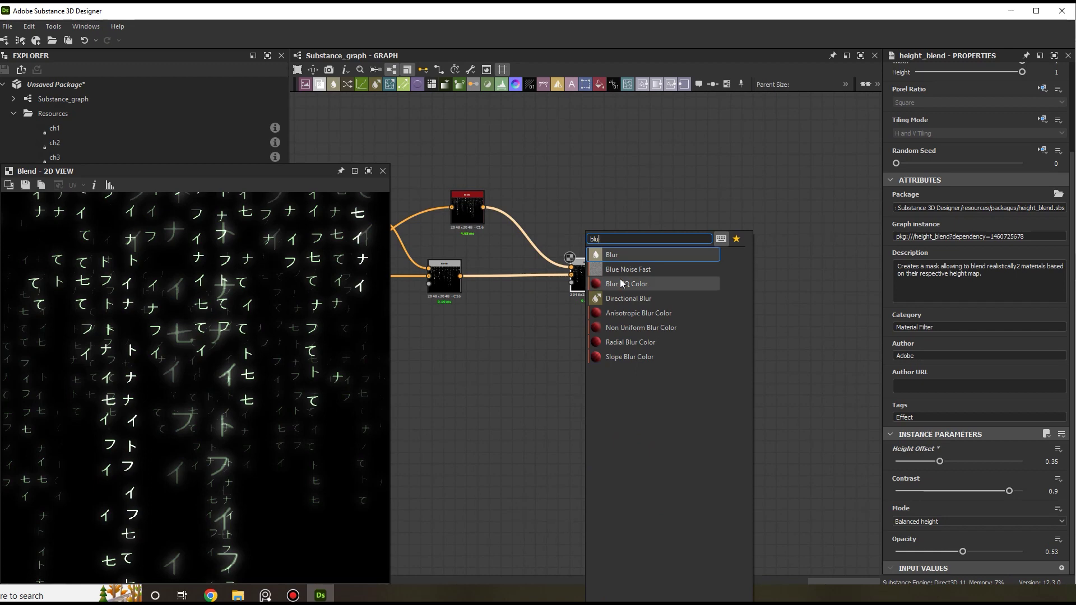
left_click(637, 285)
Set the Blur HQ Color's Intensity to 0.15 and check the softened characters in the 2D view.
scroll(642, 280, "up", 3)
left_click_drag(974, 522, 896, 527)
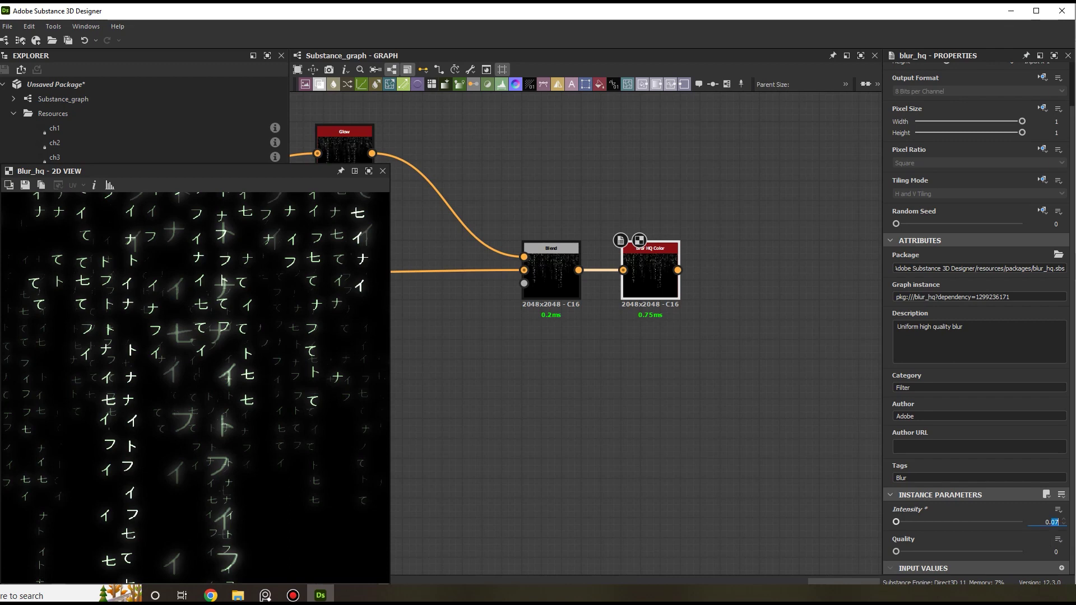
key("Return")
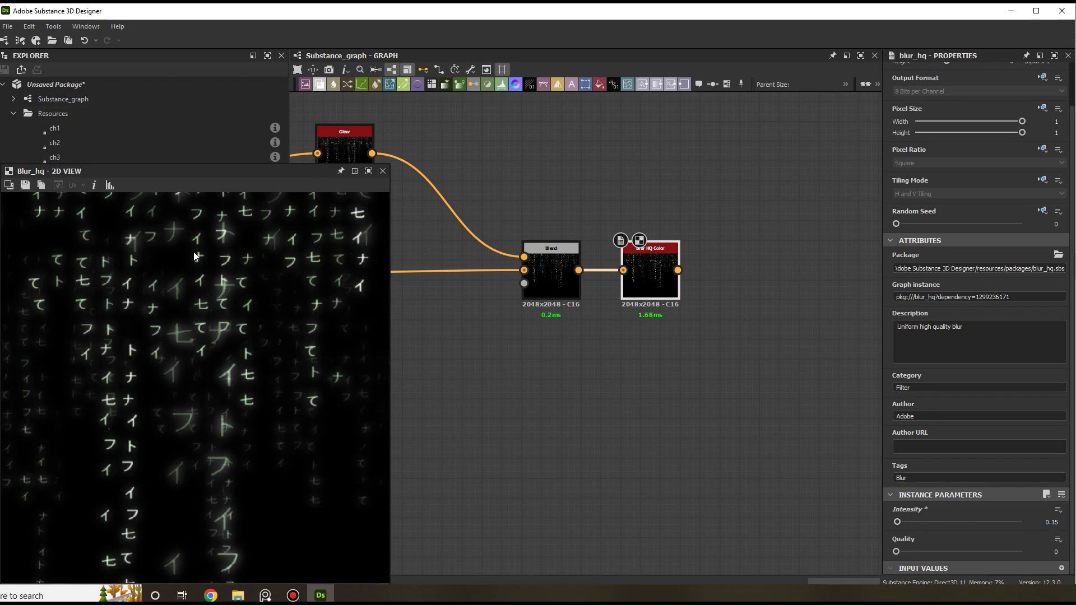
scroll(240, 361, "down", 4)
scroll(163, 320, "down", 2)
scroll(135, 293, "up", 2)
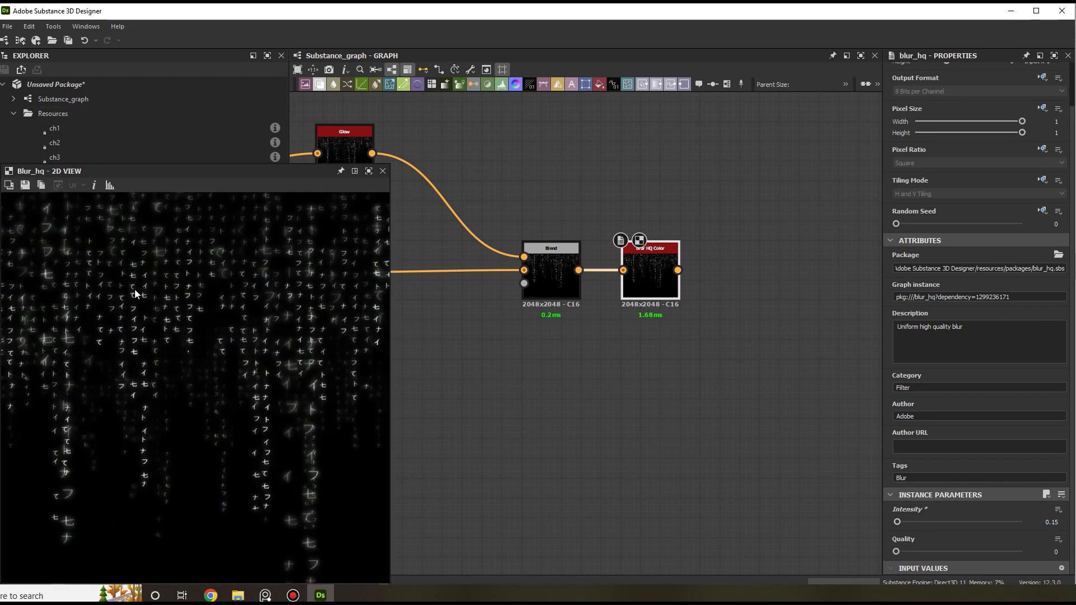
scroll(308, 359, "down", 2)
scroll(311, 367, "up", 2)
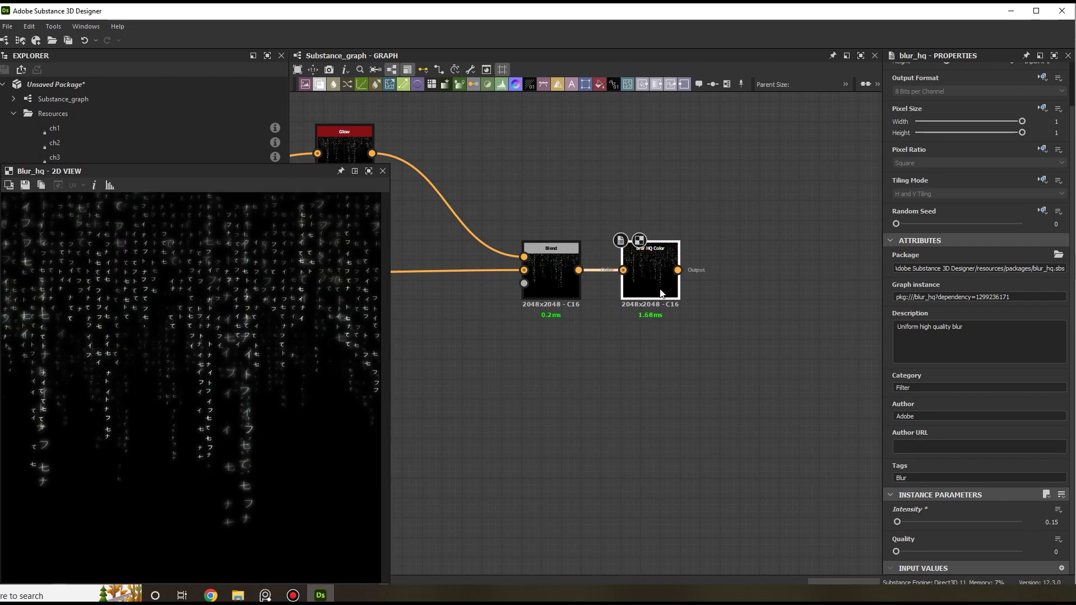
Add a Levels node after the blur and lower its input white point to about three quarters of the luminance histogram.
key("space")
type("levels")
key("Return")
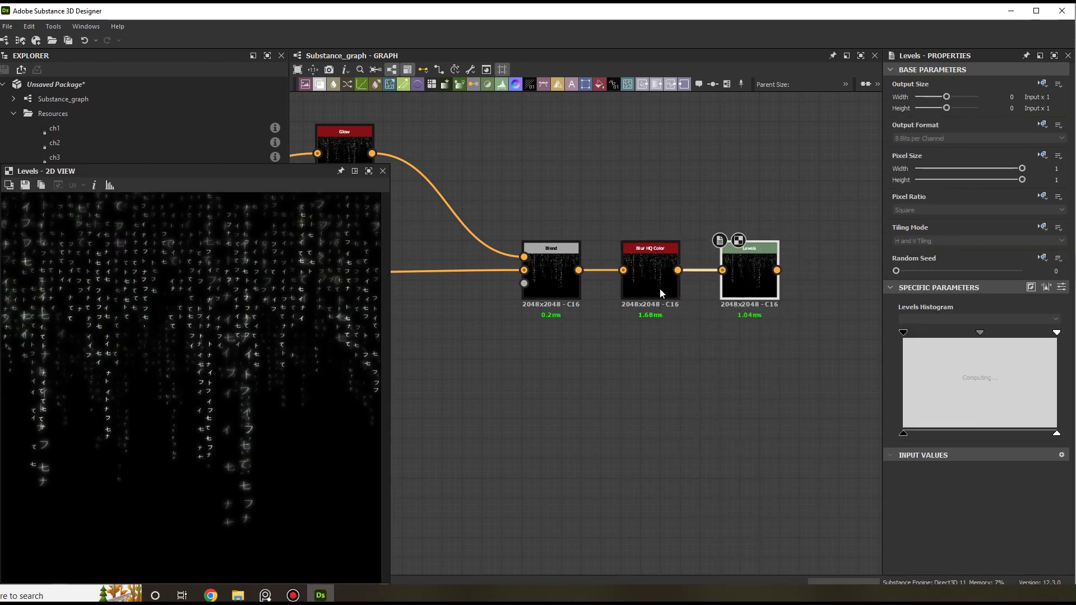
left_click_drag(1056, 333, 1019, 337)
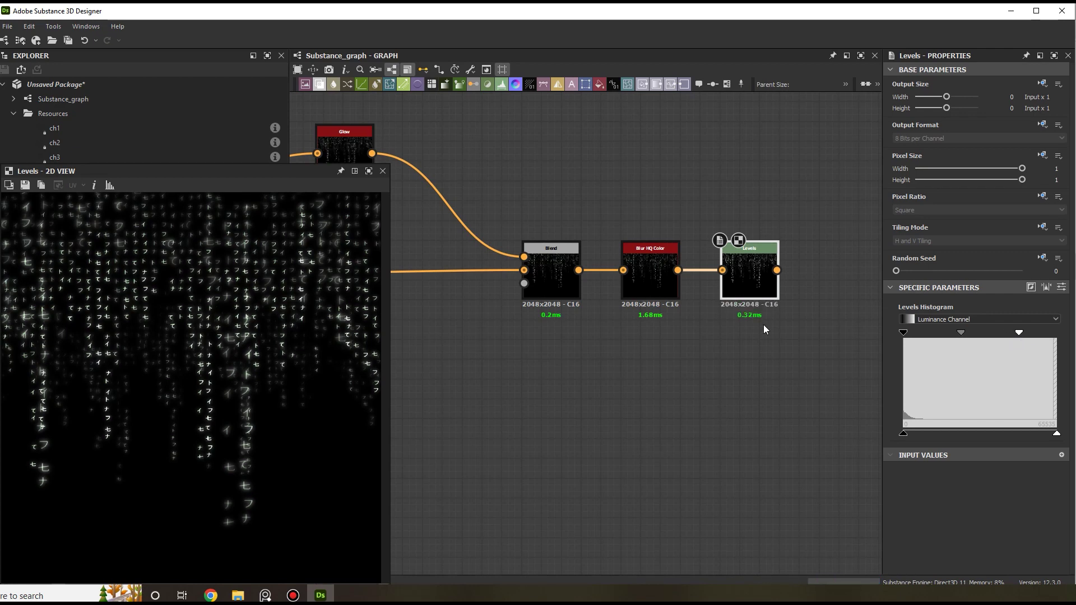
scroll(164, 335, "down", 4)
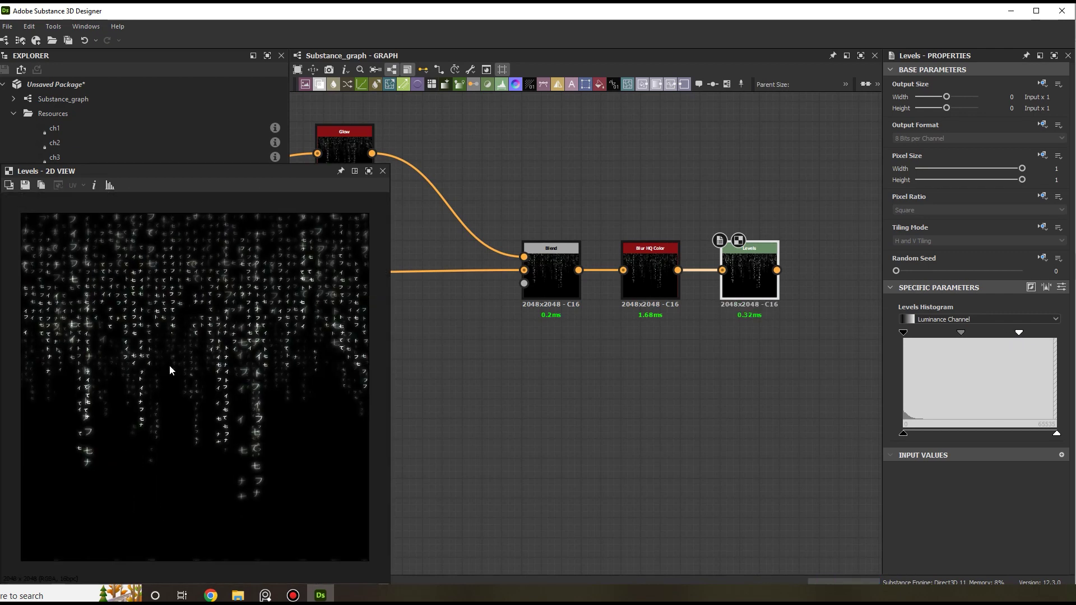
Expose the Height offset parameter of the upper, solid white Cross Section node as a graph input named height_offset.
scroll(477, 356, "down", 3)
middle_click_drag(483, 353, 701, 271)
scroll(701, 265, "up", 6)
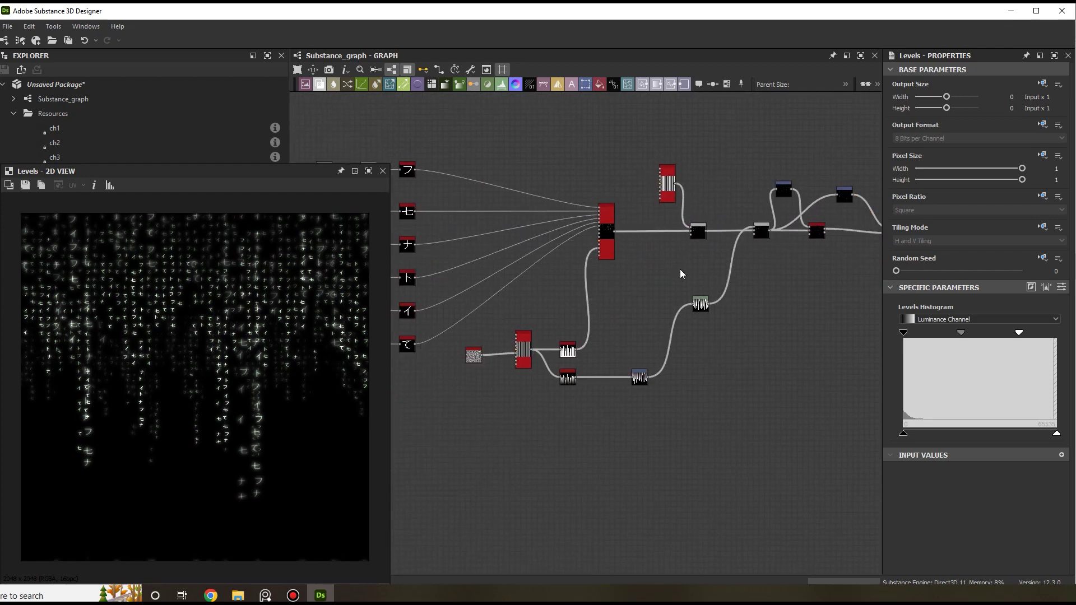
middle_click_drag(404, 360, 479, 349)
scroll(478, 349, "up", 1)
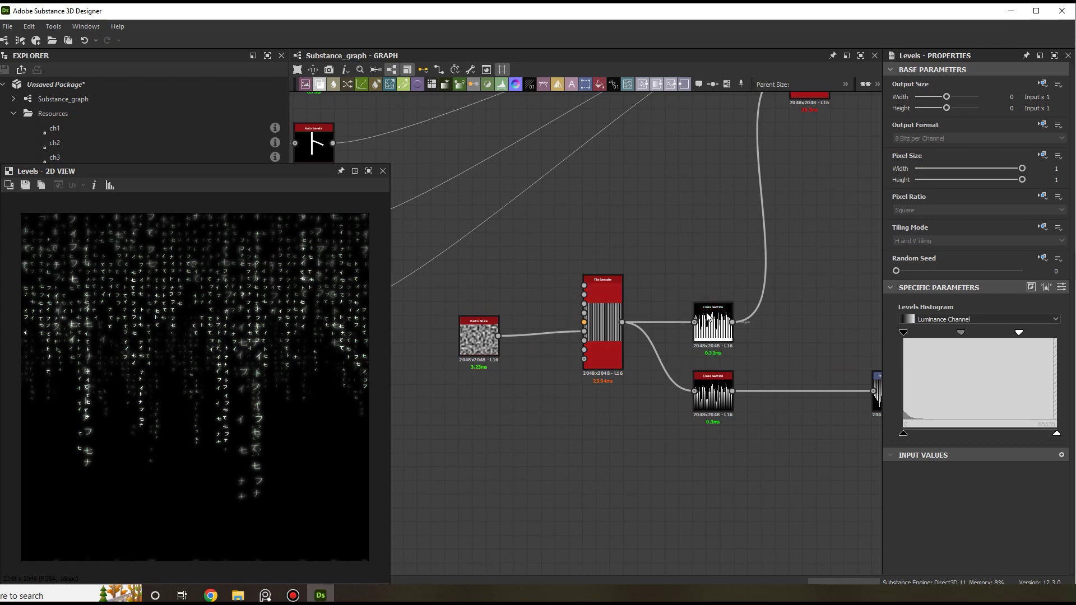
double_click(713, 333)
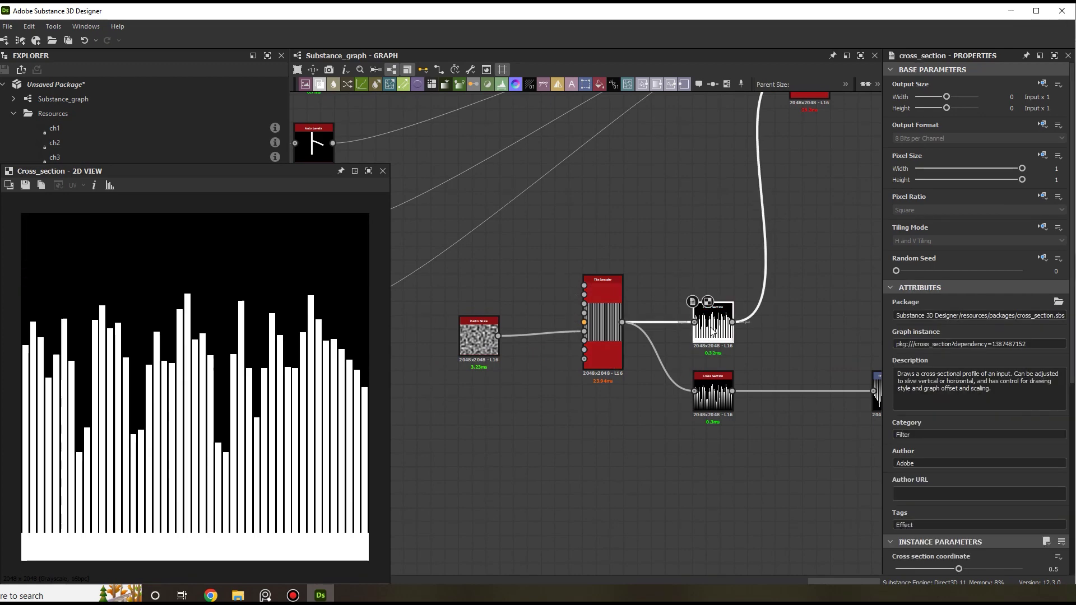
scroll(1000, 468, "down", 5)
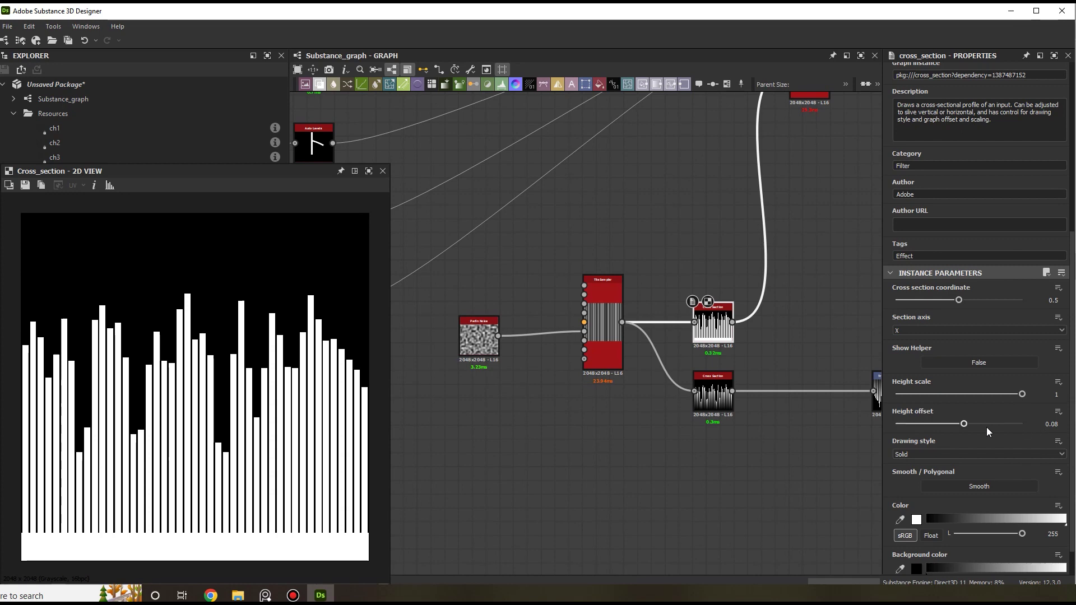
left_click(1057, 414)
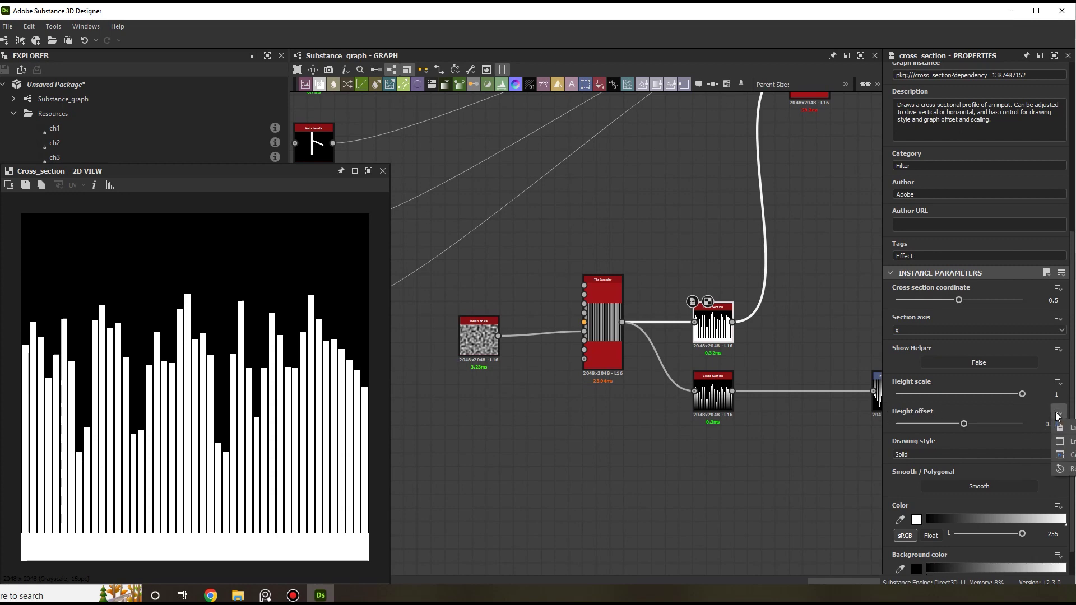
left_click(1065, 427)
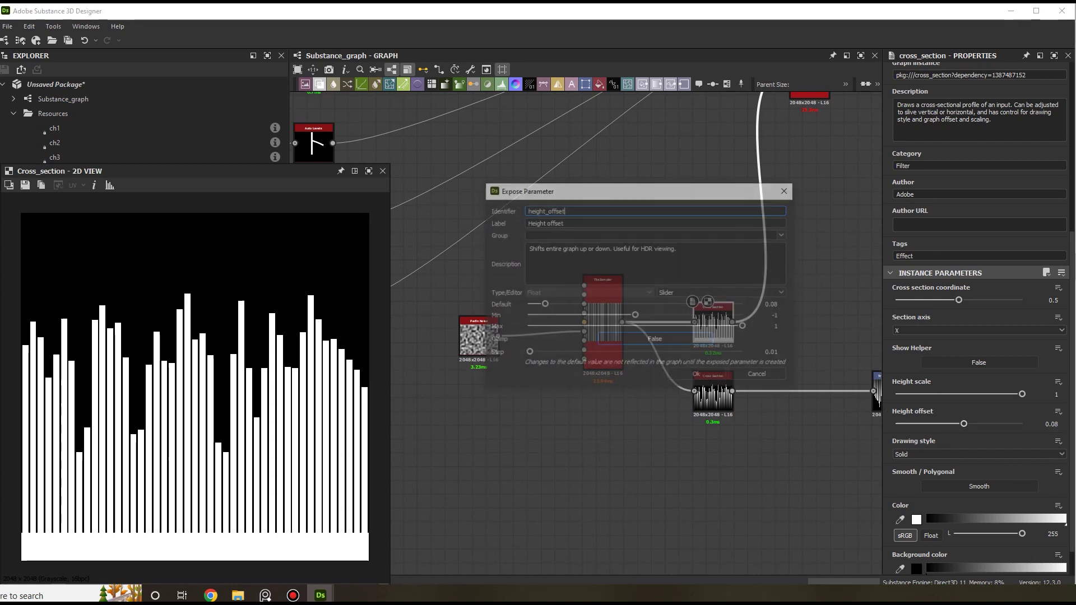
left_click(684, 373)
Link the Perlin Noise node's Disorder parameter to the exposed Height offset input.
scroll(476, 372, "up", 1)
left_click(480, 331)
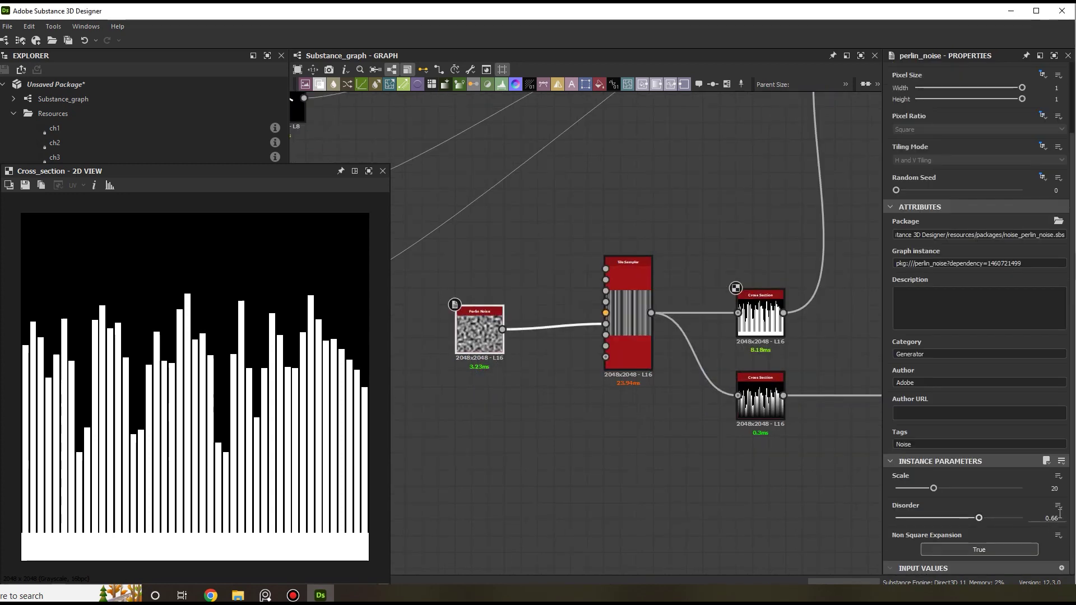
left_click(1059, 508)
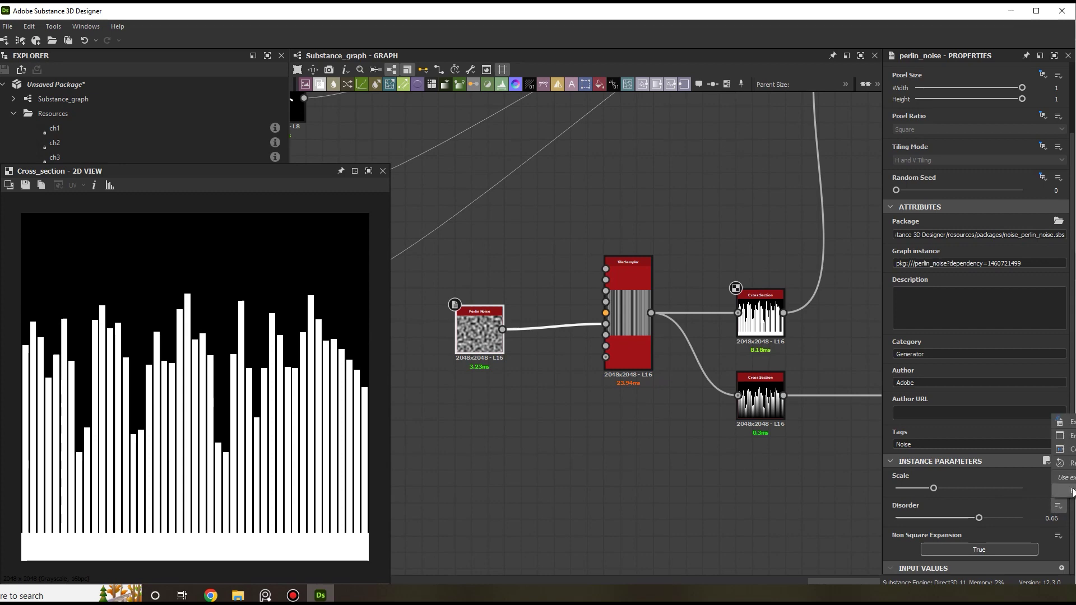
left_click(950, 17)
left_click_drag(950, 17, 911, 22)
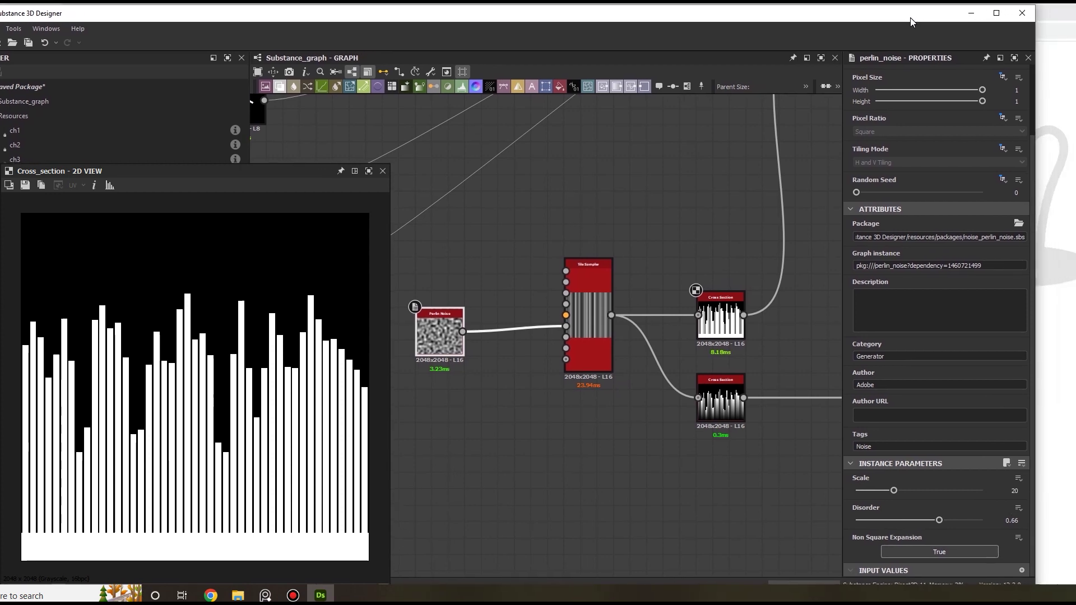
left_click(1018, 508)
left_click(1052, 496)
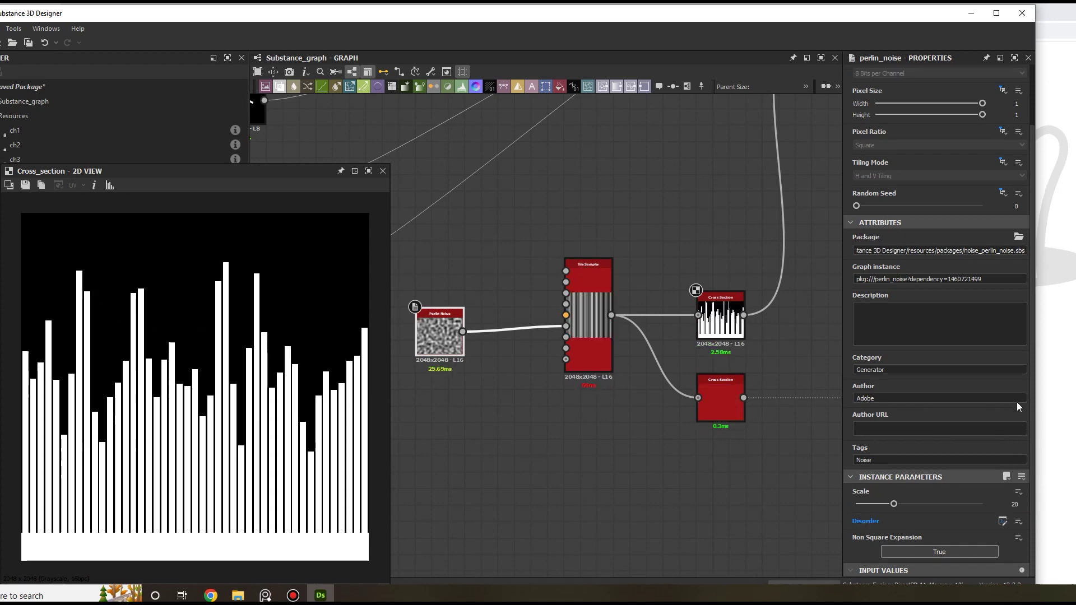
left_click_drag(908, 14, 948, 13)
Show the final Levels node's output in the 2D view.
scroll(645, 259, "down", 5)
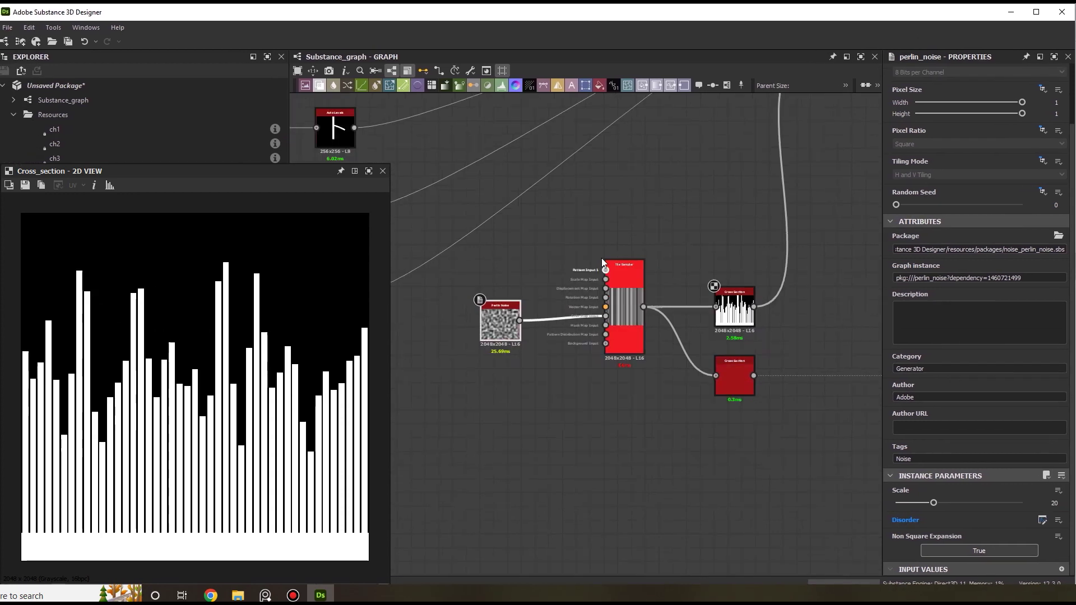
scroll(622, 241, "down", 2)
middle_click_drag(876, 164, 672, 187)
scroll(763, 203, "up", 4)
double_click(767, 201)
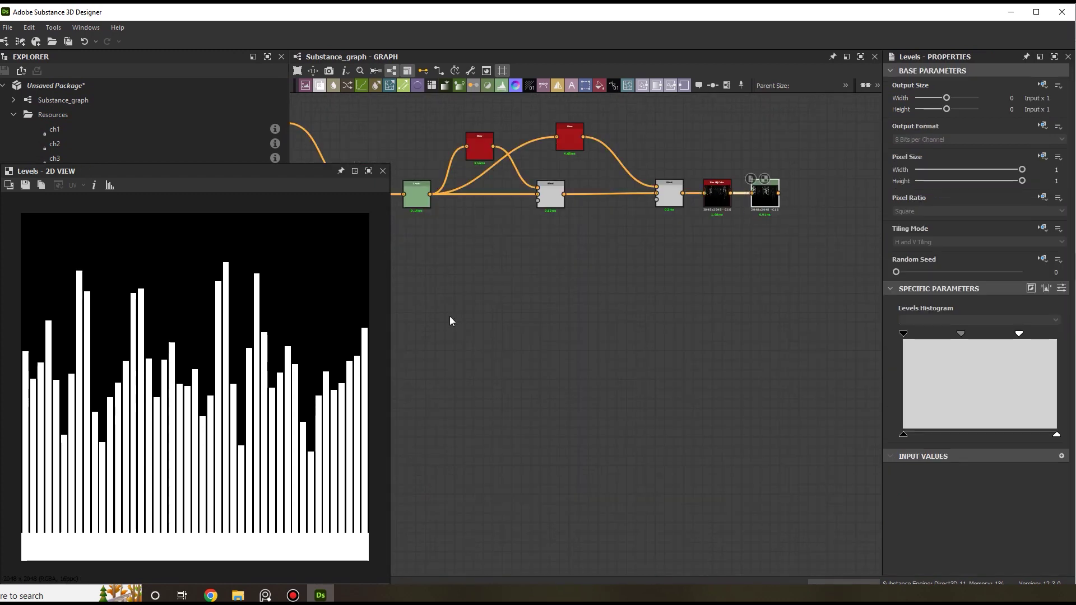
Open the graph's own properties and expand the Height offset entry in its input parameters.
left_click(648, 280)
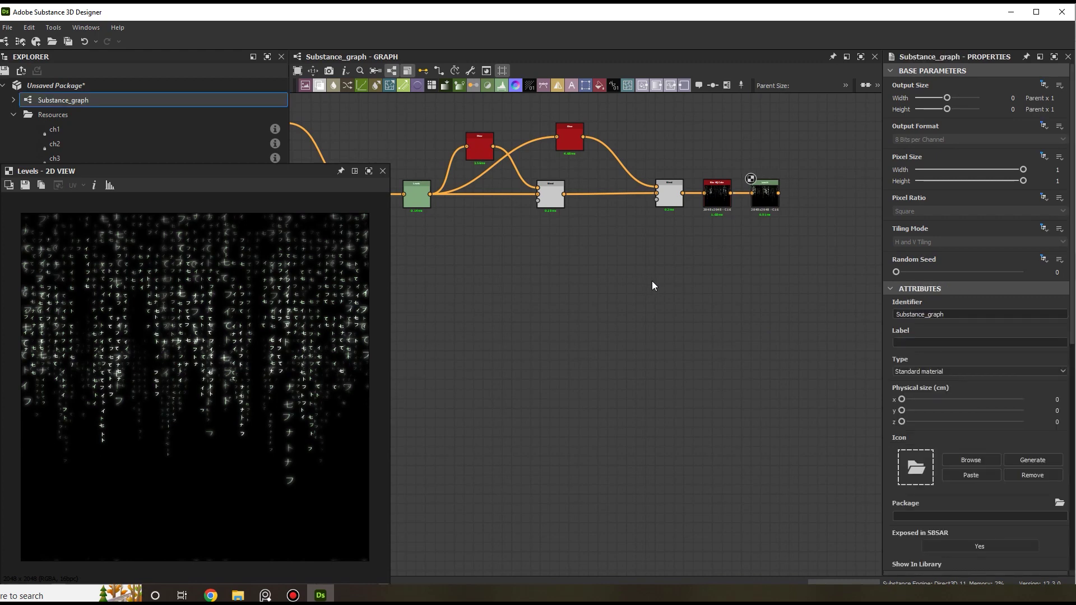
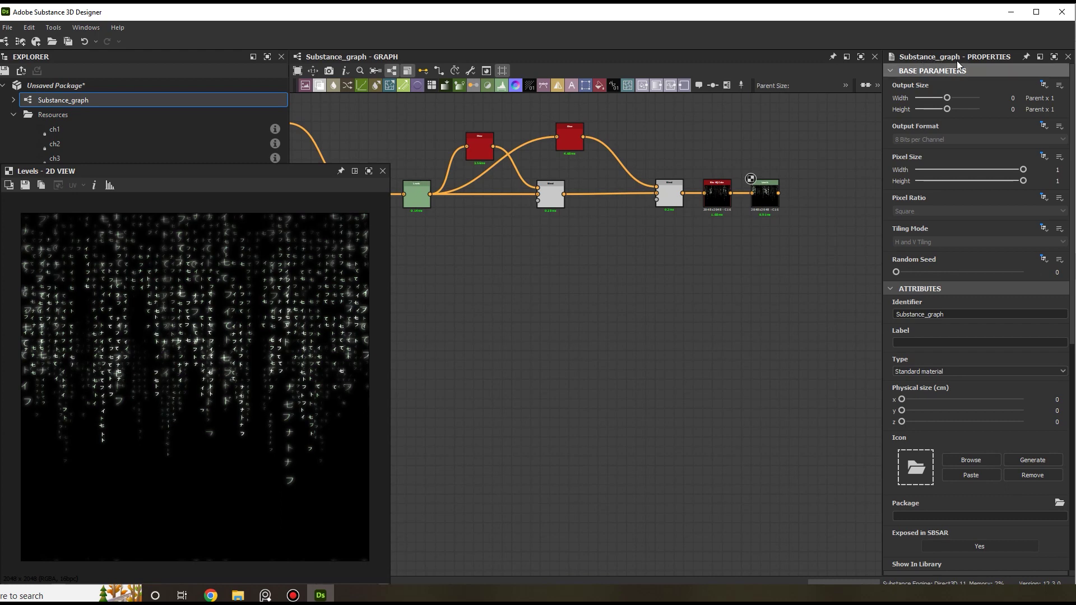
scroll(1010, 291, "down", 1)
scroll(1004, 293, "down", 10)
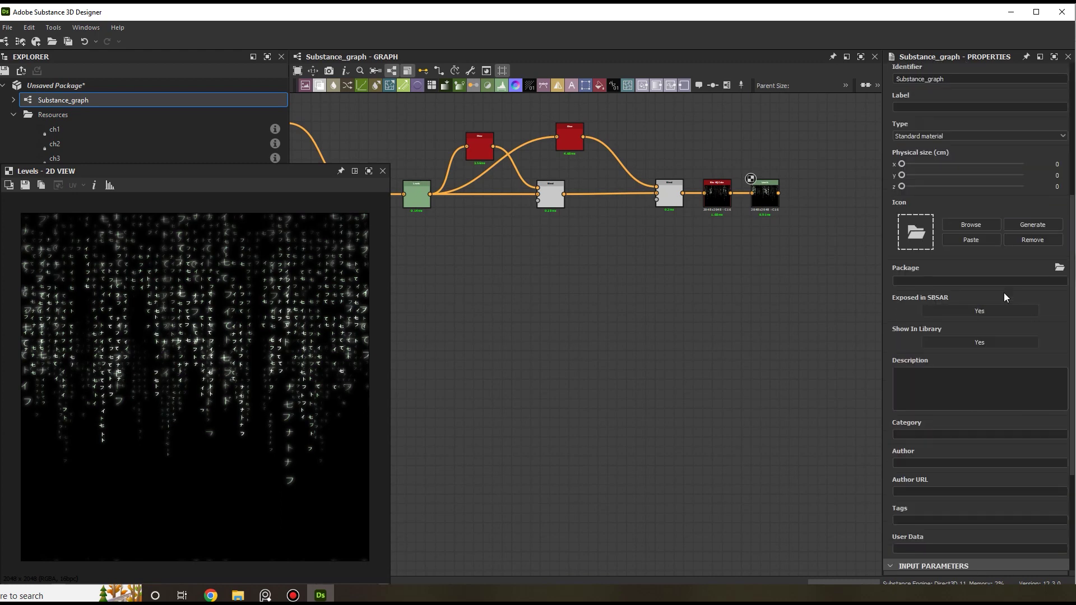
scroll(957, 345, "down", 1)
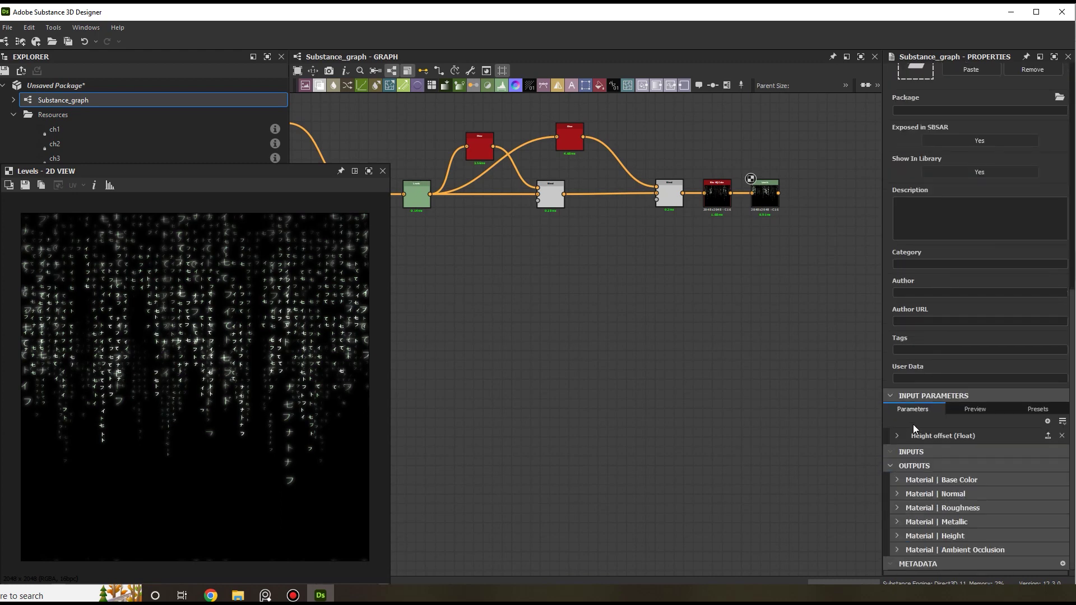
left_click(920, 436)
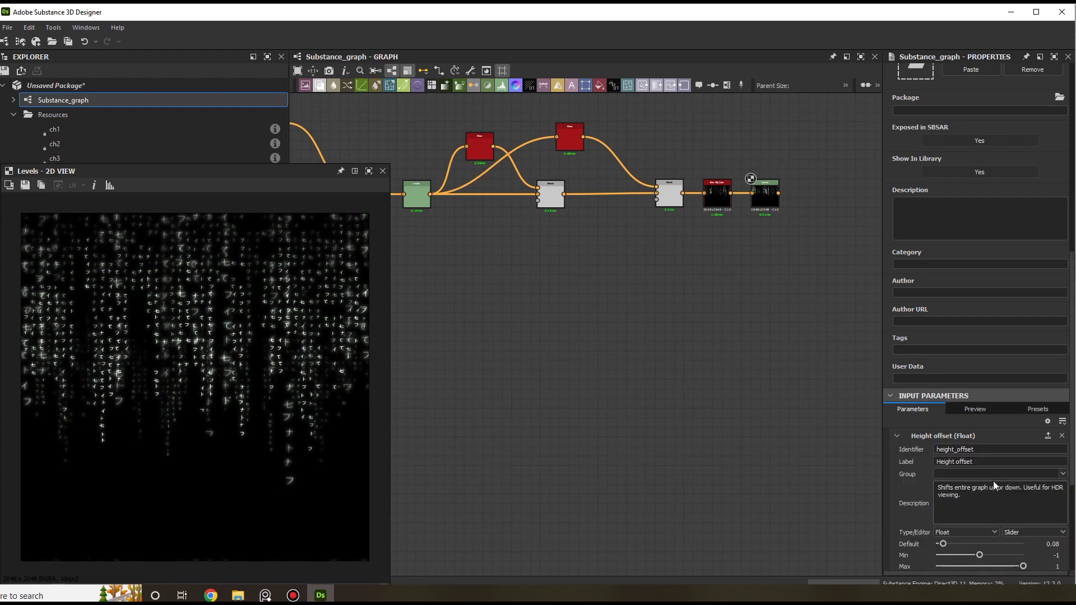
scroll(1004, 480, "down", 3)
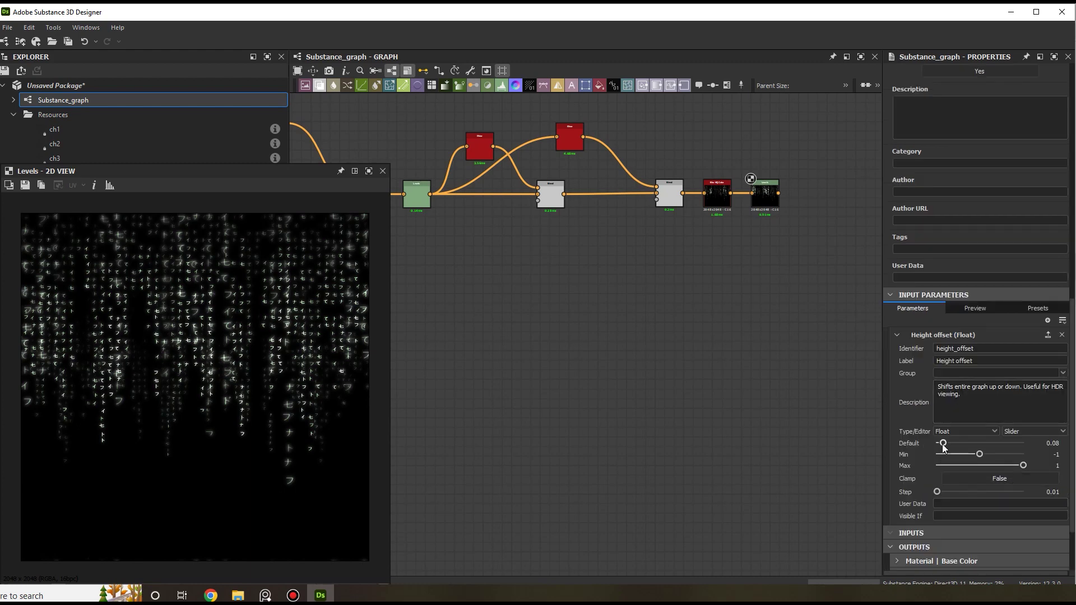
Try Height offset default values of about 0.61, 0, -0.05 and -0.5 against the character rain preview.
left_click_drag(944, 443, 990, 444)
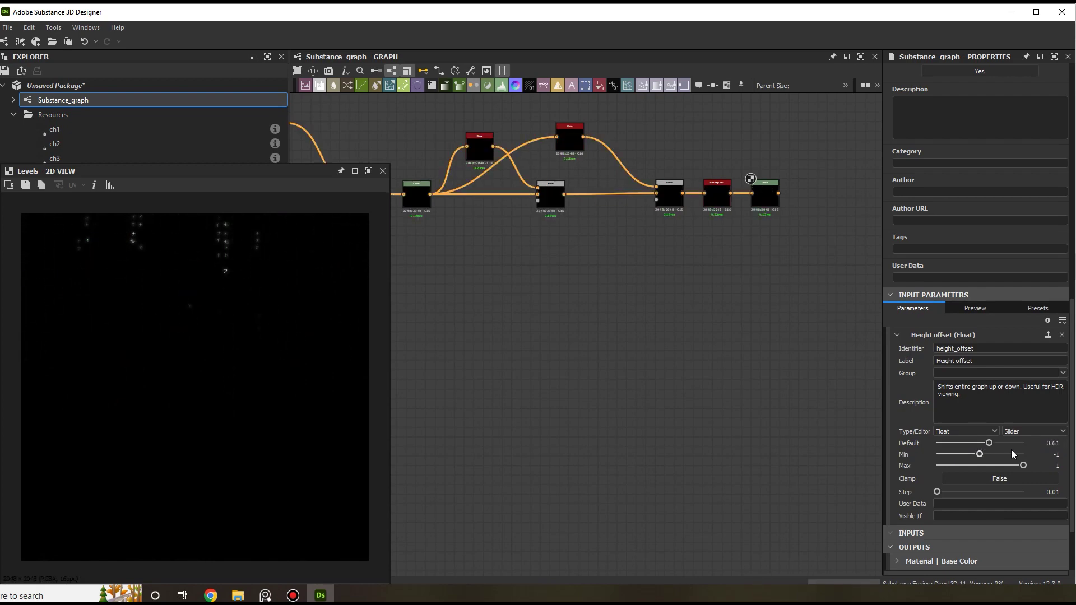
left_click_drag(990, 443, 934, 444)
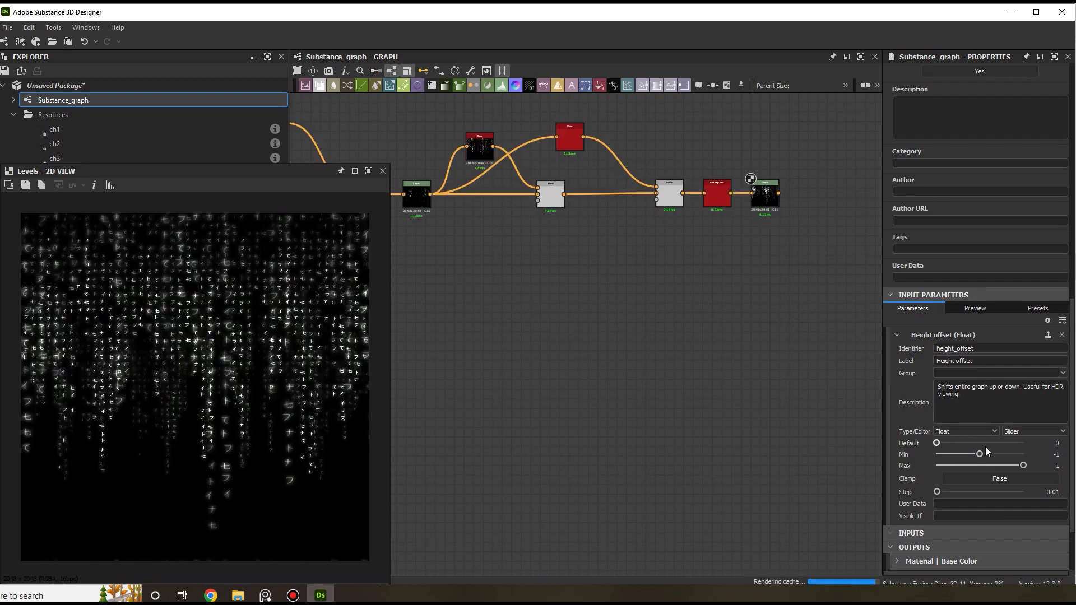
left_click(1058, 444)
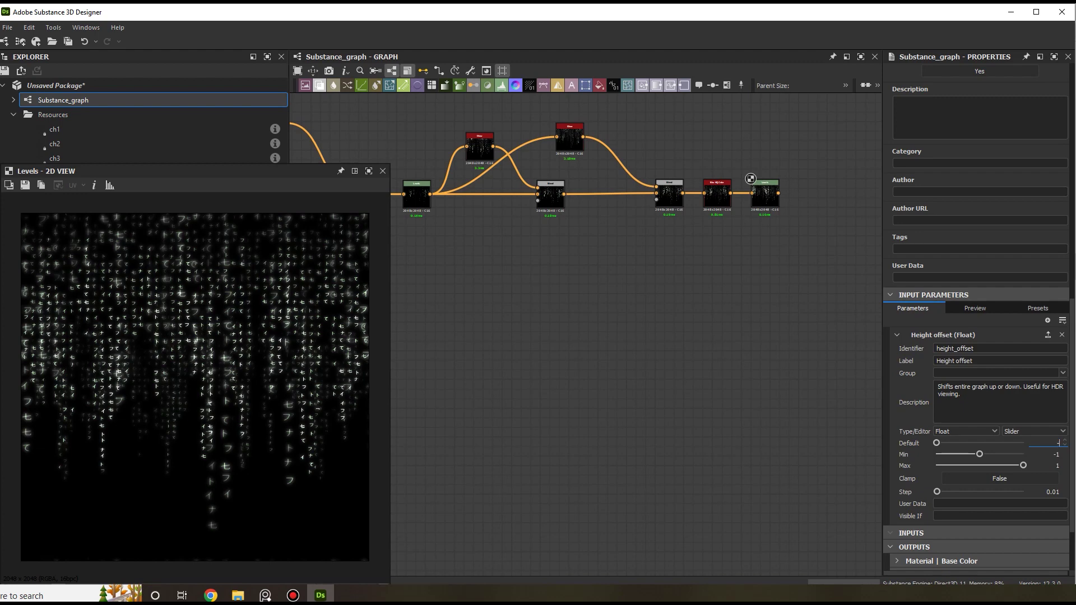
type("-.05")
key("Return")
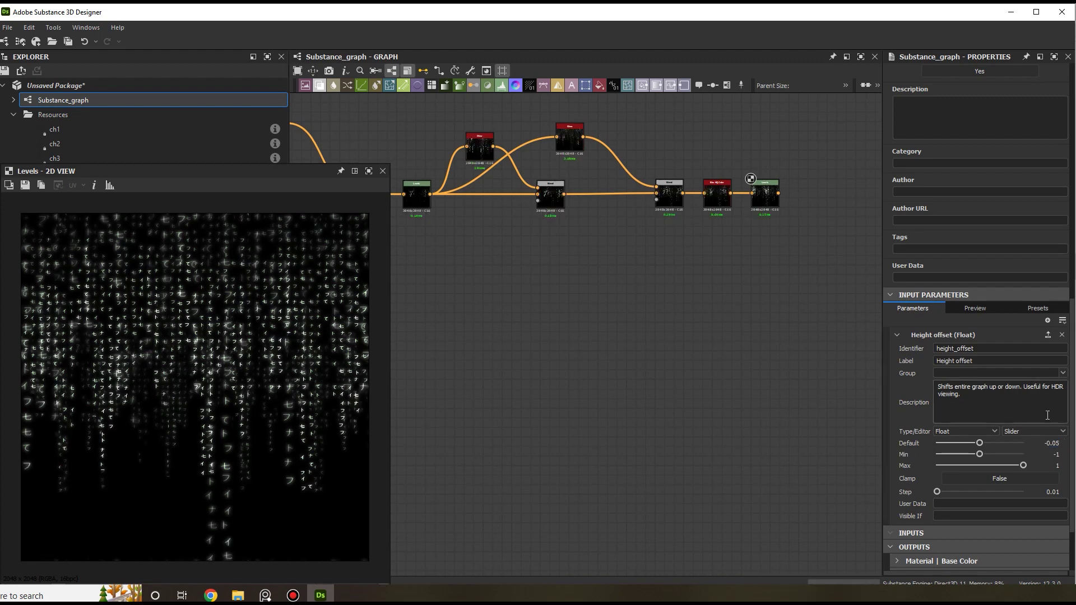
double_click(1064, 443)
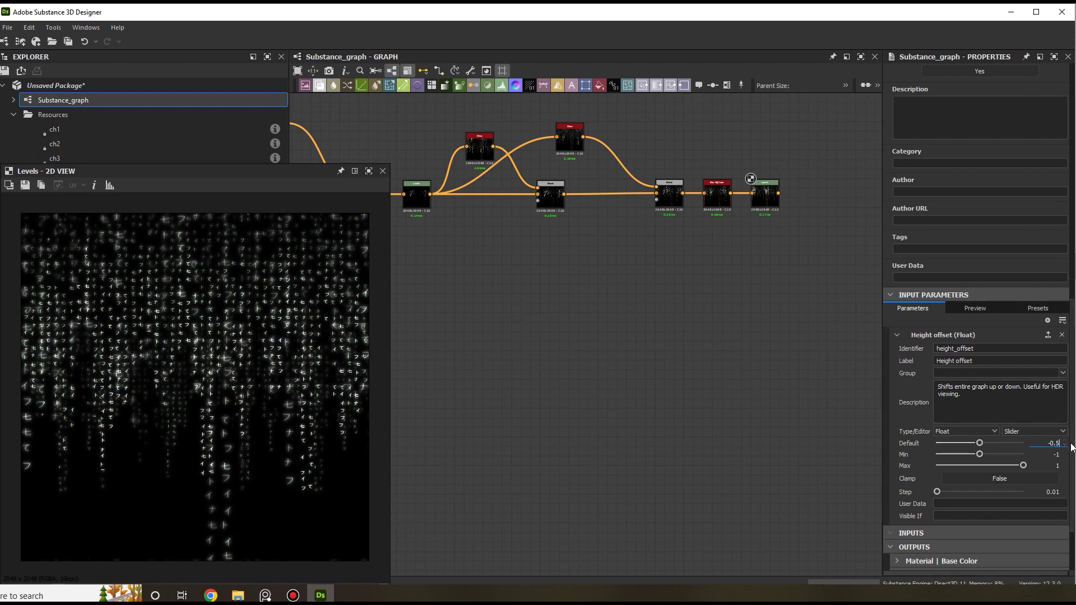
key("Return")
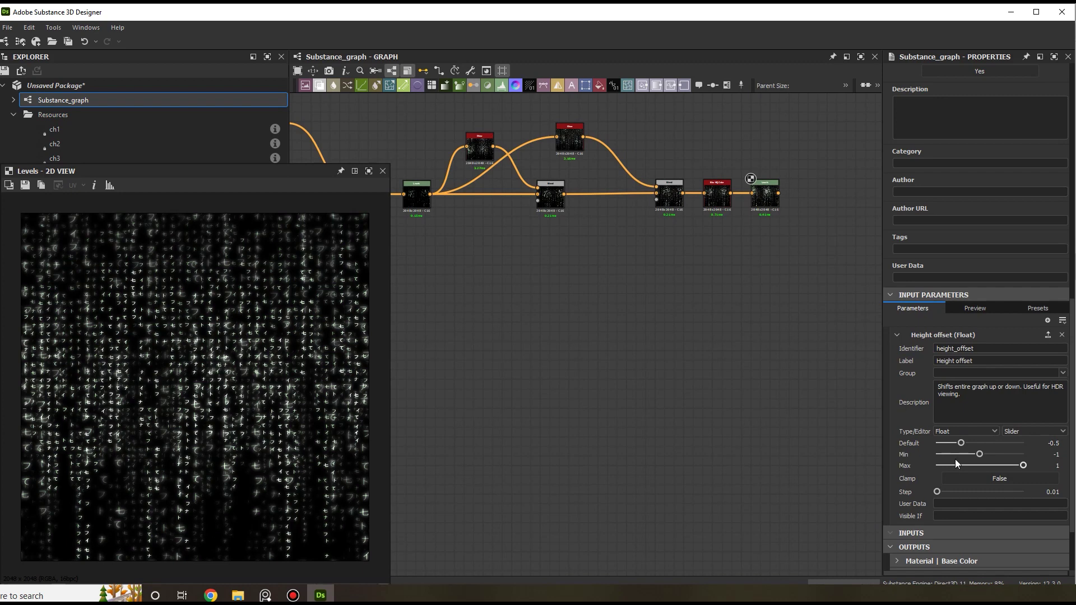
Set the Height offset default to about -0.17 and enlarge the 2D view to inspect the falling characters.
mouse_move(962, 444)
left_mouse_down()
mouse_move(1025, 445)
mouse_move(975, 444)
left_mouse_up()
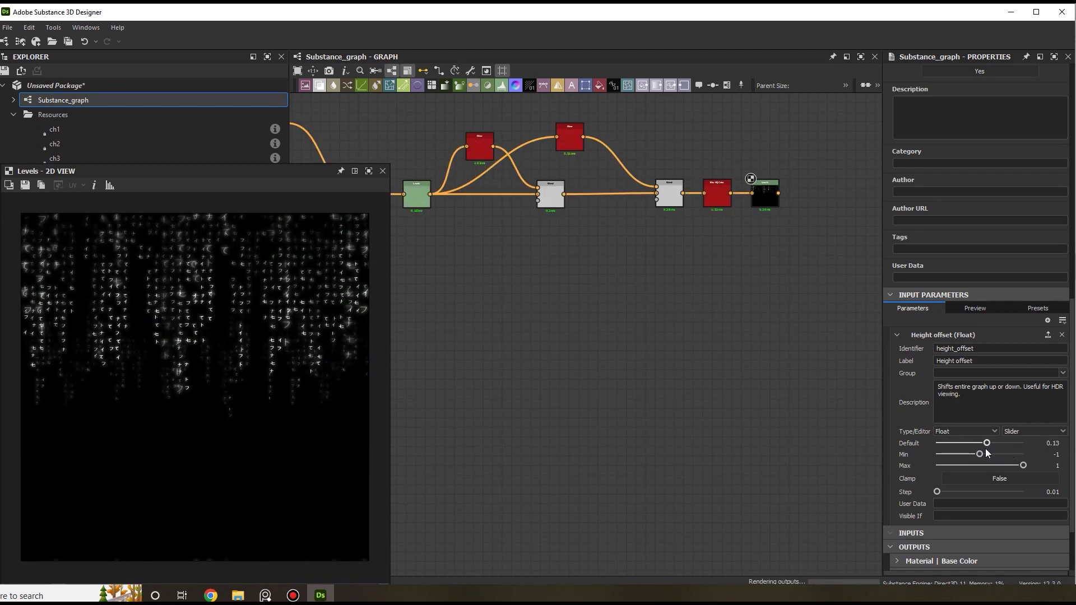
left_click_drag(389, 164, 558, 56)
scroll(267, 299, "up", 3)
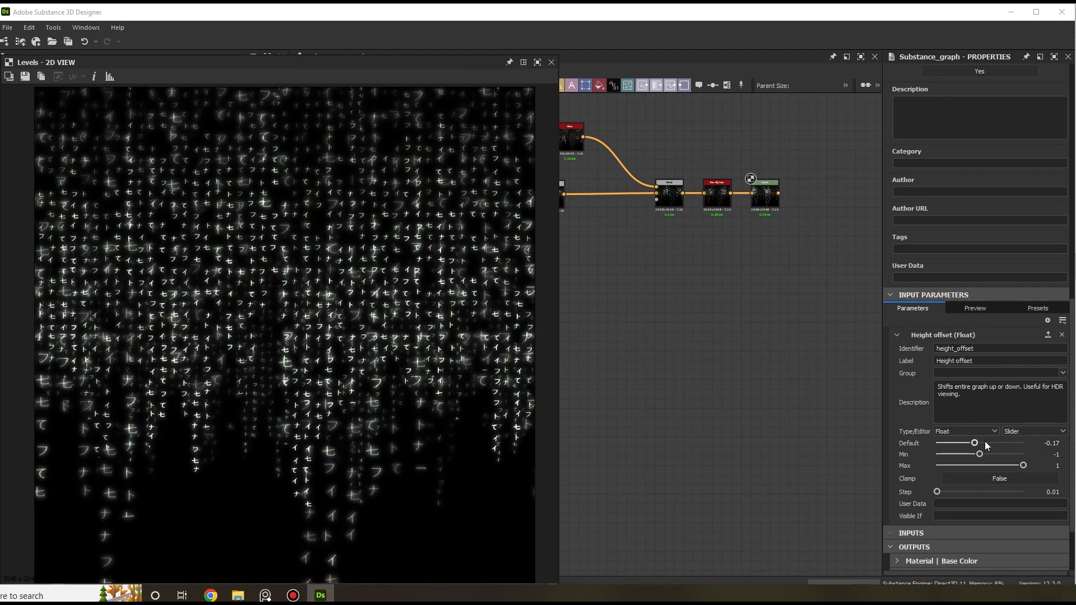